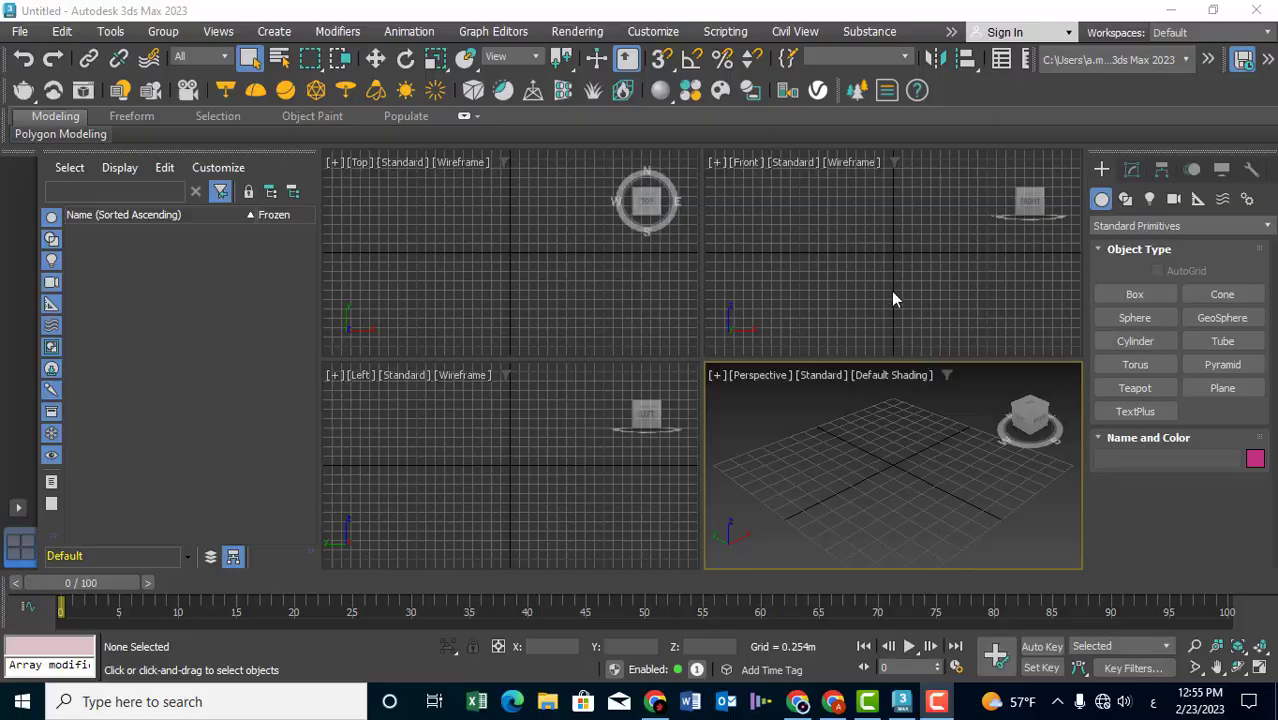
# Step: Create a Standard Primitives box, Box001, standing on the grid in the Perspective viewport
pyautogui.click(893, 298)
pyautogui.click(862, 429)
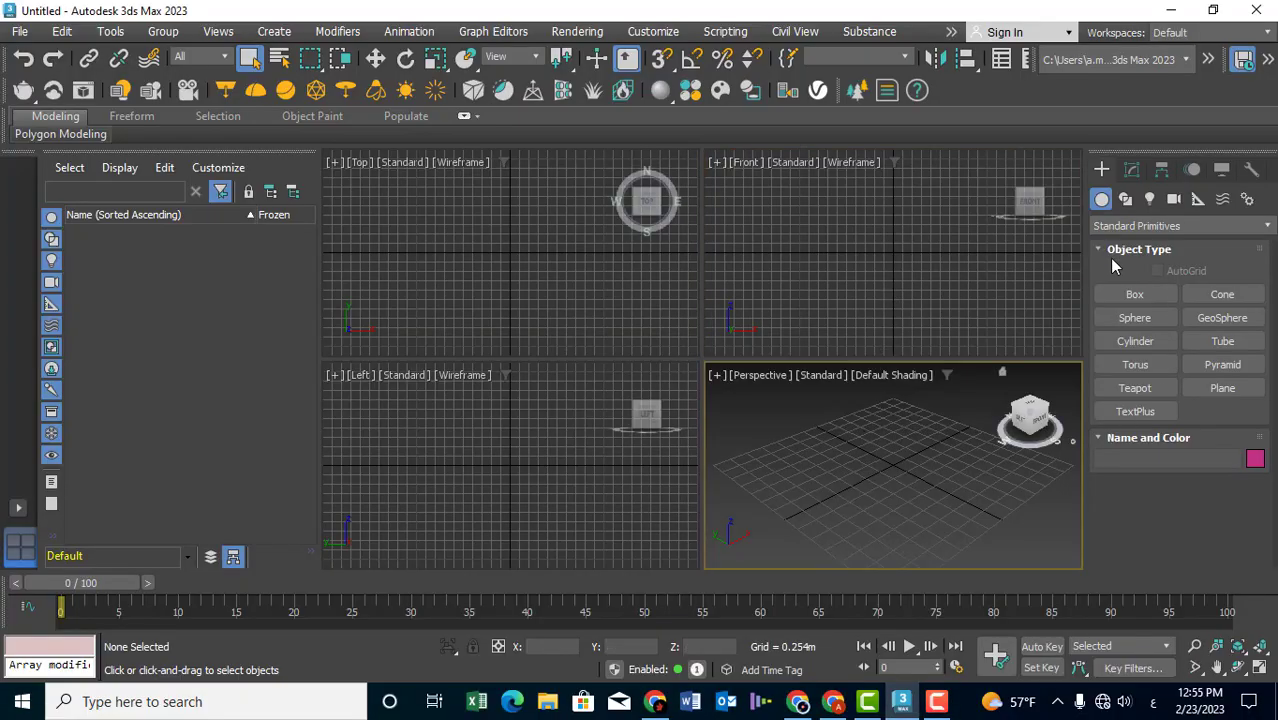
pyautogui.click(1160, 295)
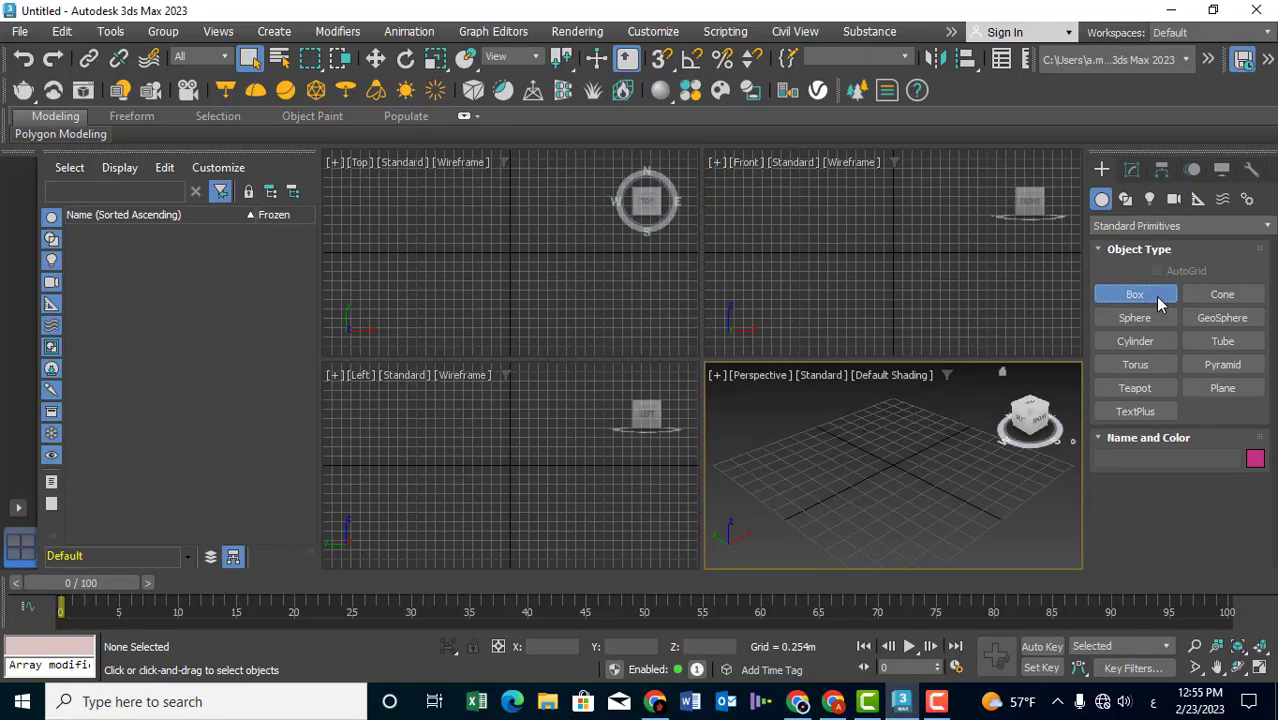
pyautogui.moveTo(886, 479); pyautogui.dragTo(884, 510)
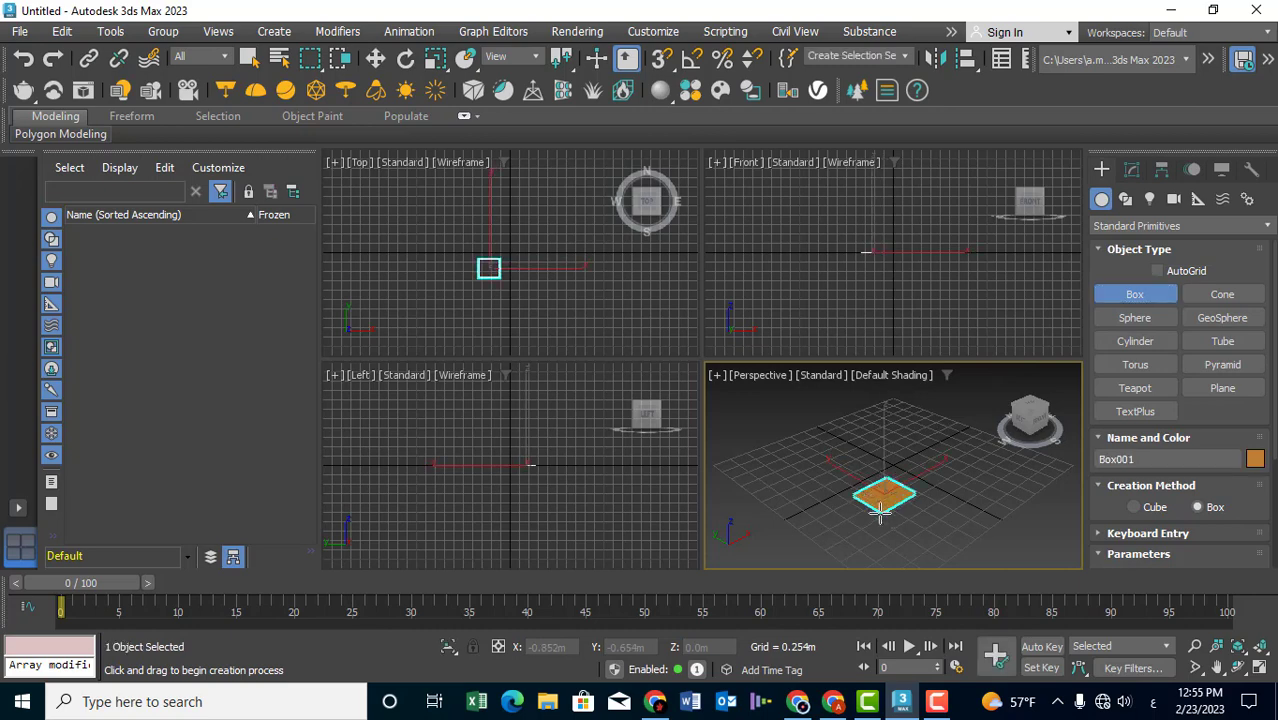
pyautogui.click(882, 460)
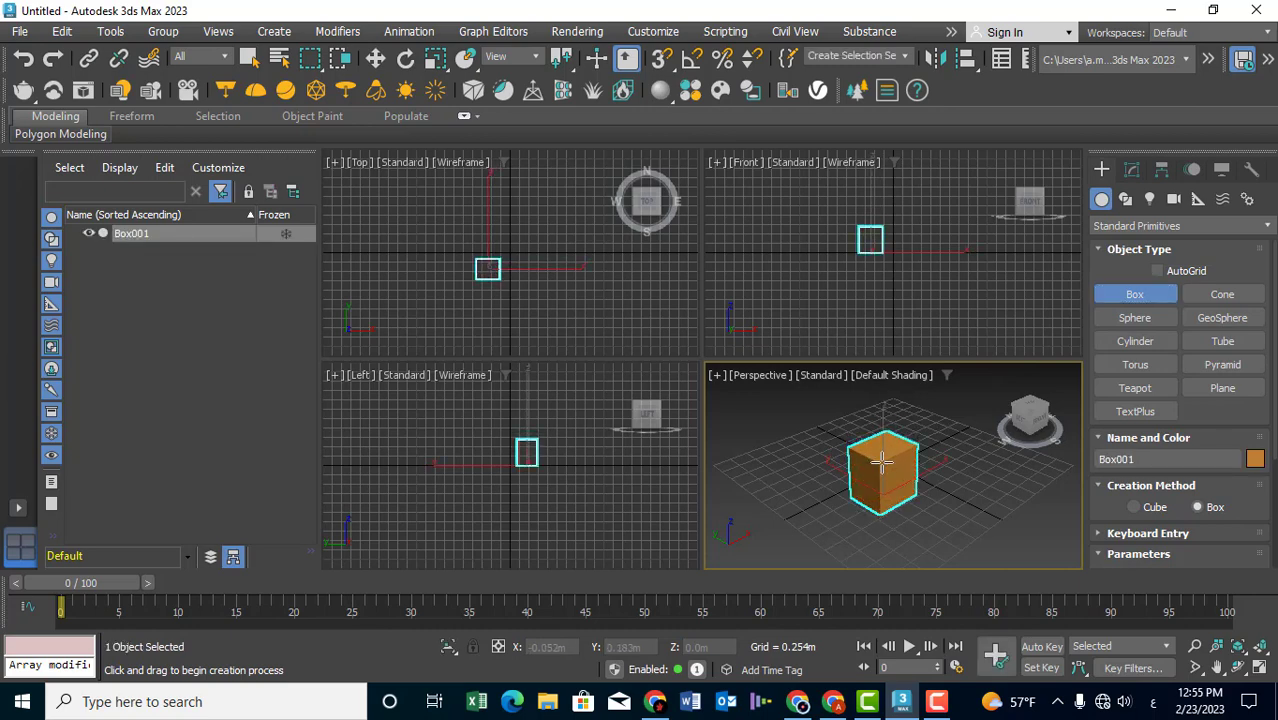
pyautogui.rightClick(857, 442)
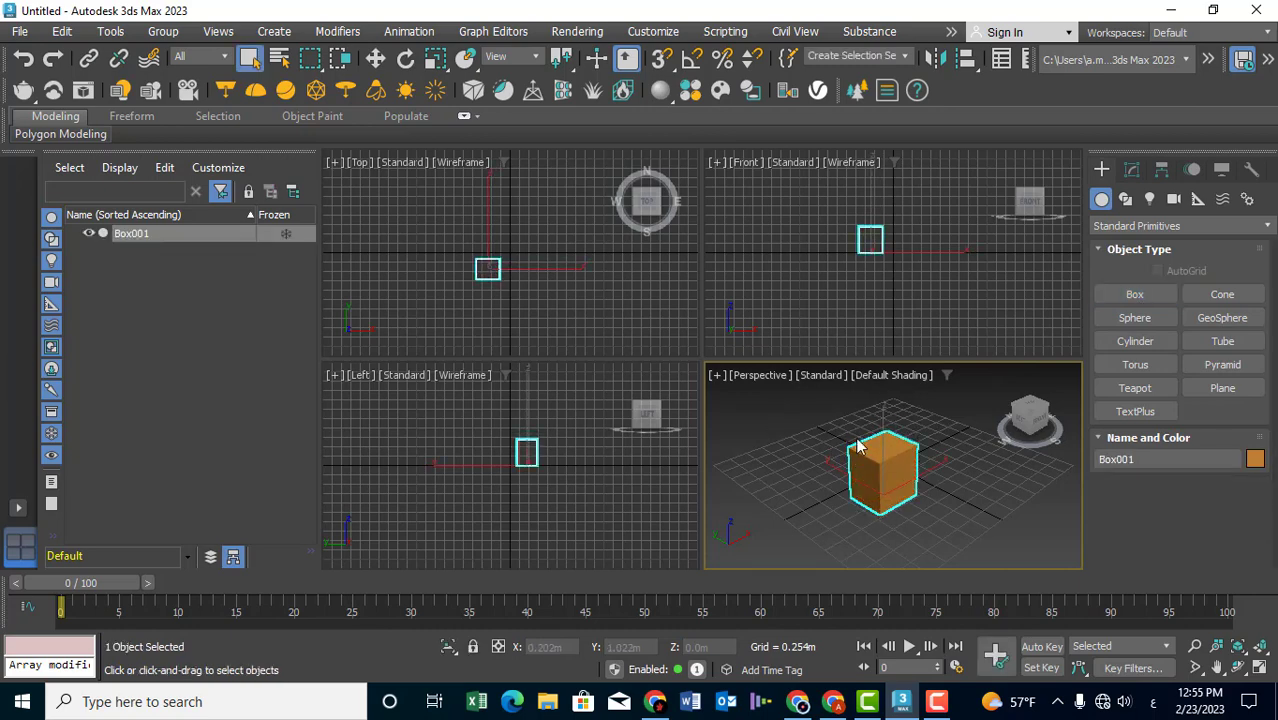
pyautogui.keyDown('alt'); pyautogui.moveTo(857, 442); pyautogui.dragTo(845, 448, button='middle'); pyautogui.keyUp('alt')
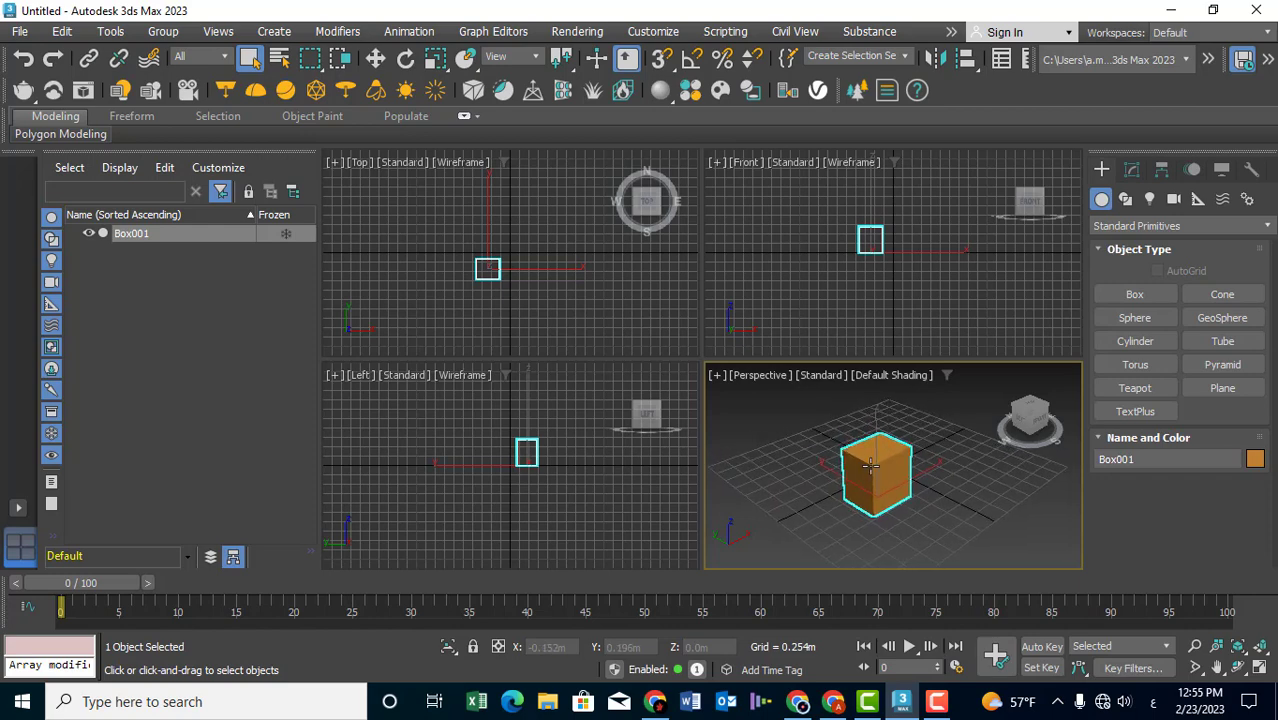
pyautogui.rightClick(871, 446)
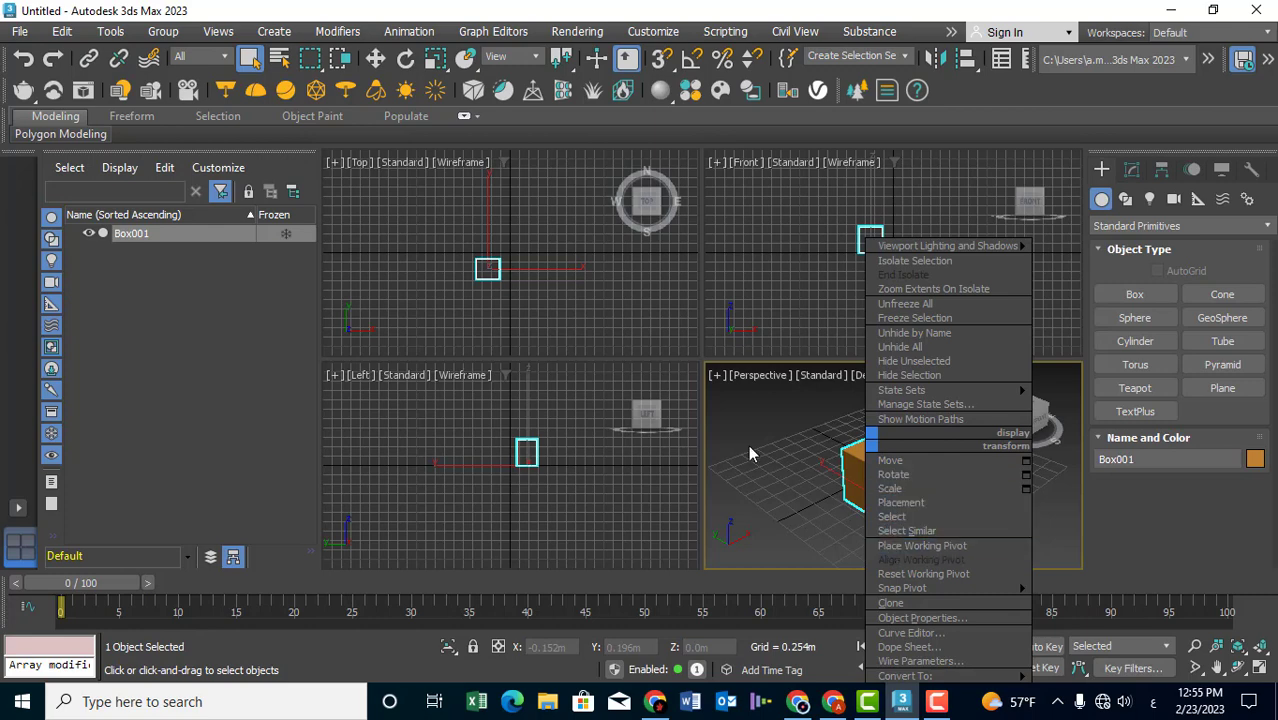
# Step: Activate Select and Move and pan the Top, Front and Perspective views around the box
pyautogui.click(376, 58)
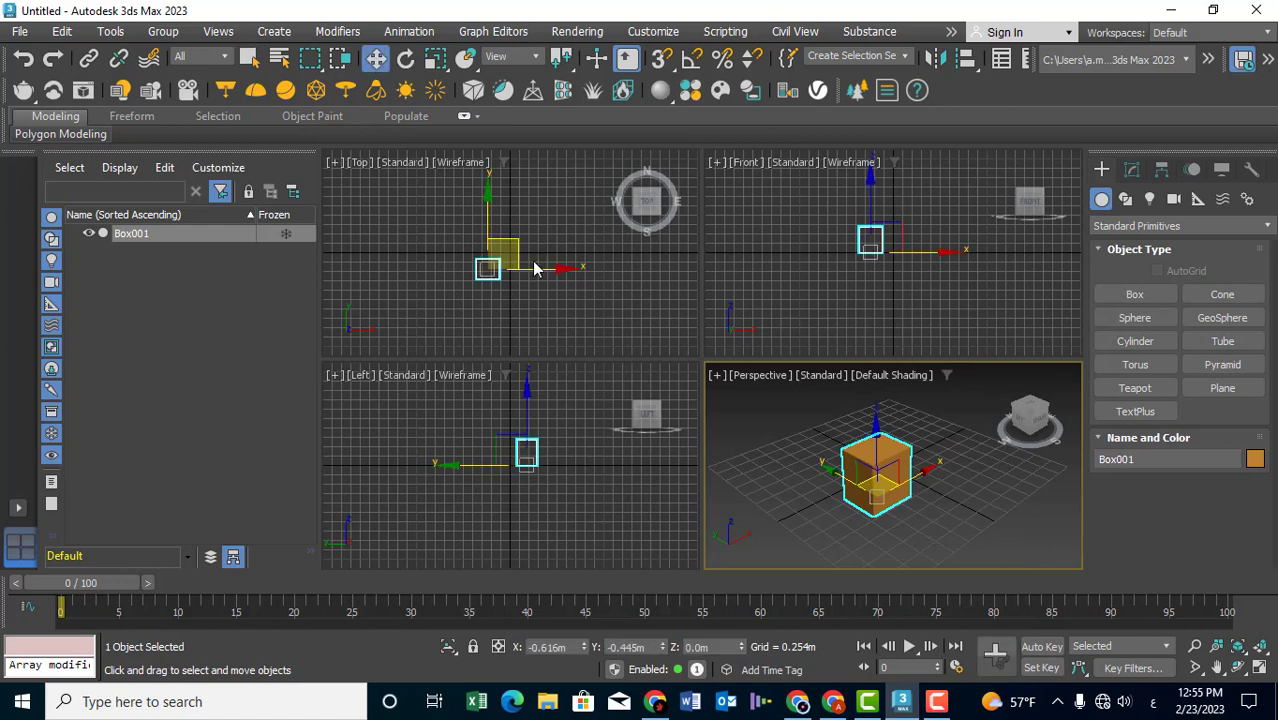
pyautogui.moveTo(535, 268); pyautogui.dragTo(513, 268, button='middle')
pyautogui.moveTo(779, 437); pyautogui.dragTo(779, 477, button='middle')
pyautogui.moveTo(873, 261); pyautogui.dragTo(863, 268, button='middle')
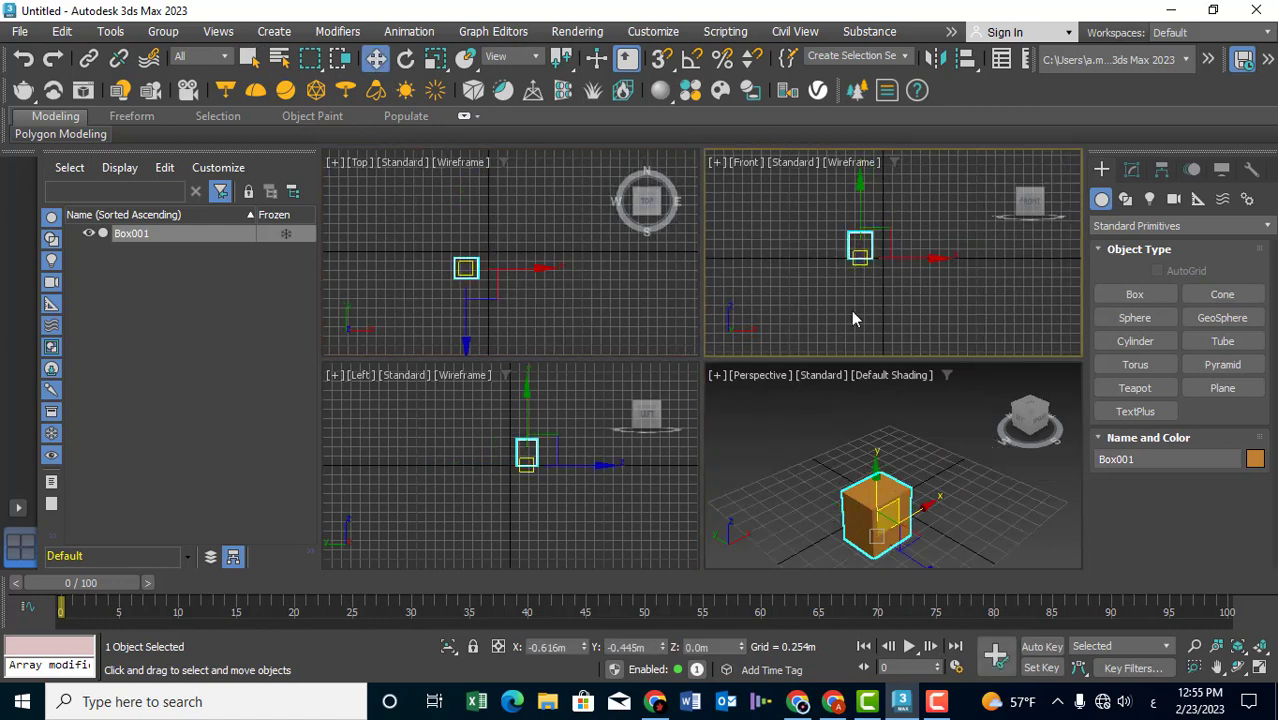
pyautogui.moveTo(805, 462)
pyautogui.mouseDown(button='middle')
pyautogui.moveTo(822, 462)
pyautogui.moveTo(803, 478)
pyautogui.mouseUp(button='middle')
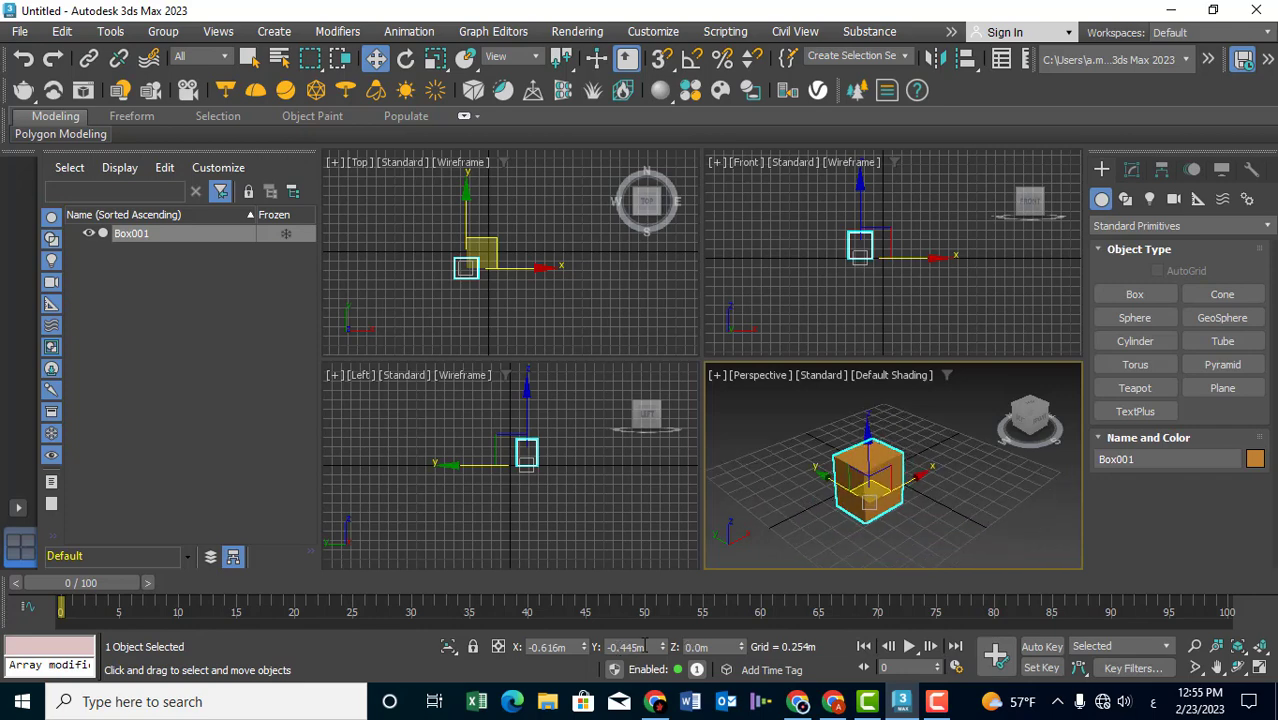
pyautogui.doubleClick(645, 647)
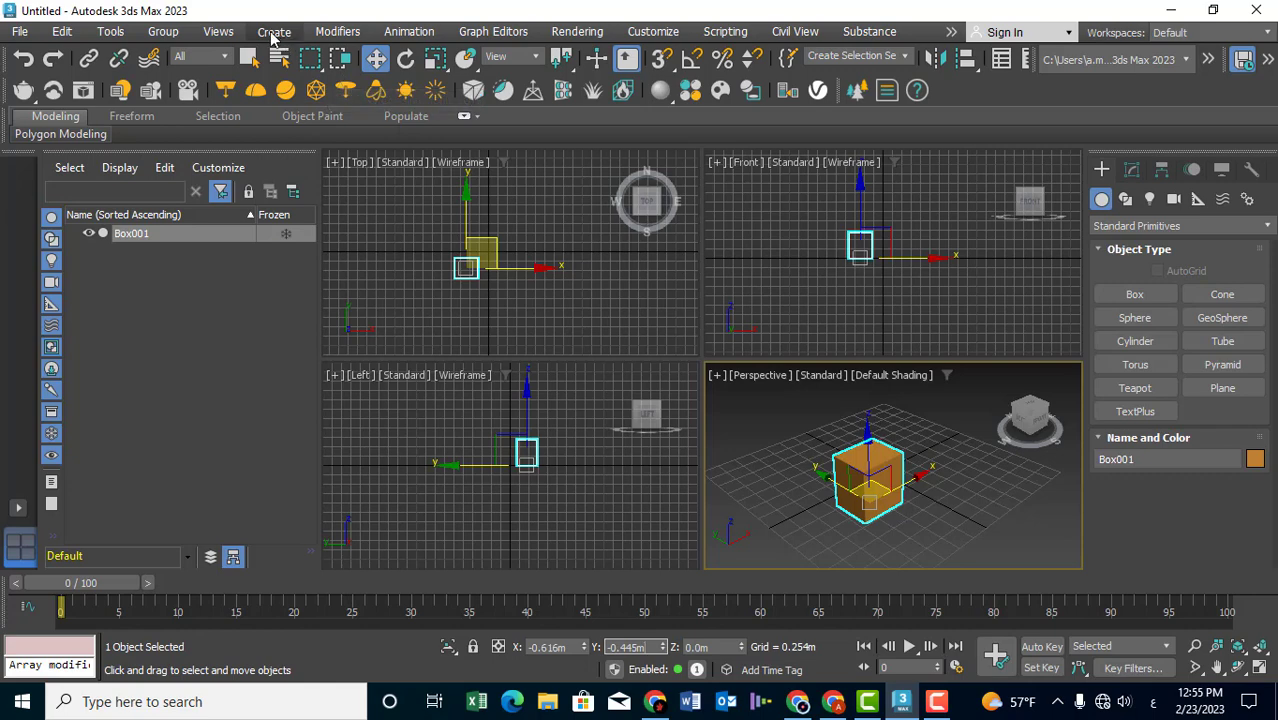
pyautogui.click(62, 33)
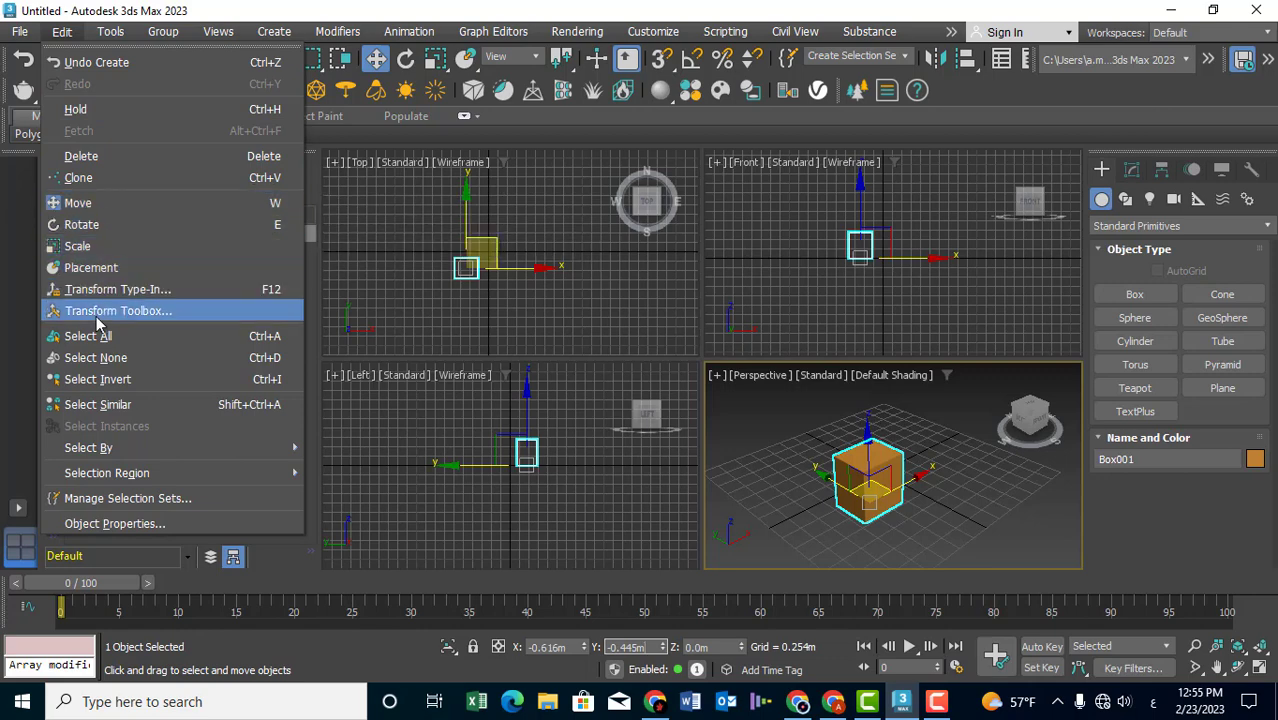
pyautogui.click(945, 522)
# Step: Drag the box along X and Y to about X -1.041 m, Y -0.261 m
pyautogui.moveTo(830, 484); pyautogui.dragTo(890, 488)
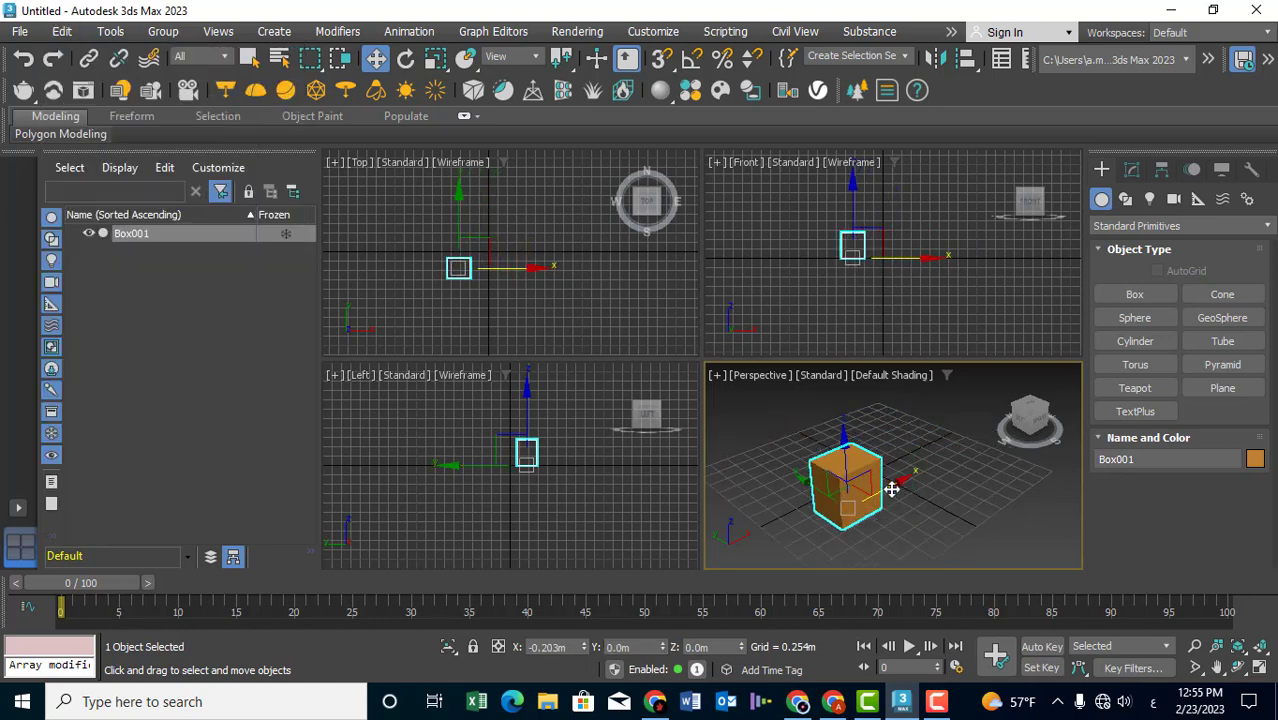
pyautogui.moveTo(535, 310); pyautogui.dragTo(548, 306, button='middle')
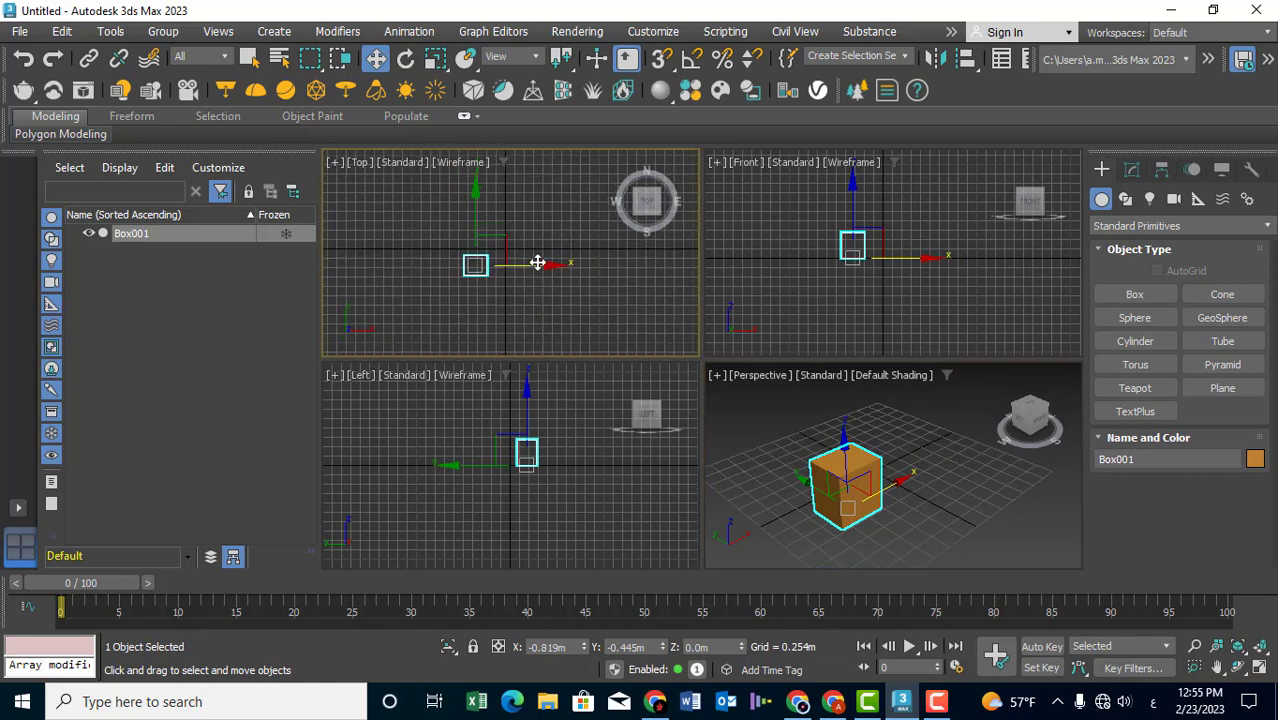
pyautogui.moveTo(536, 263); pyautogui.dragTo(514, 288)
pyautogui.moveTo(516, 288); pyautogui.dragTo(514, 317, button='middle')
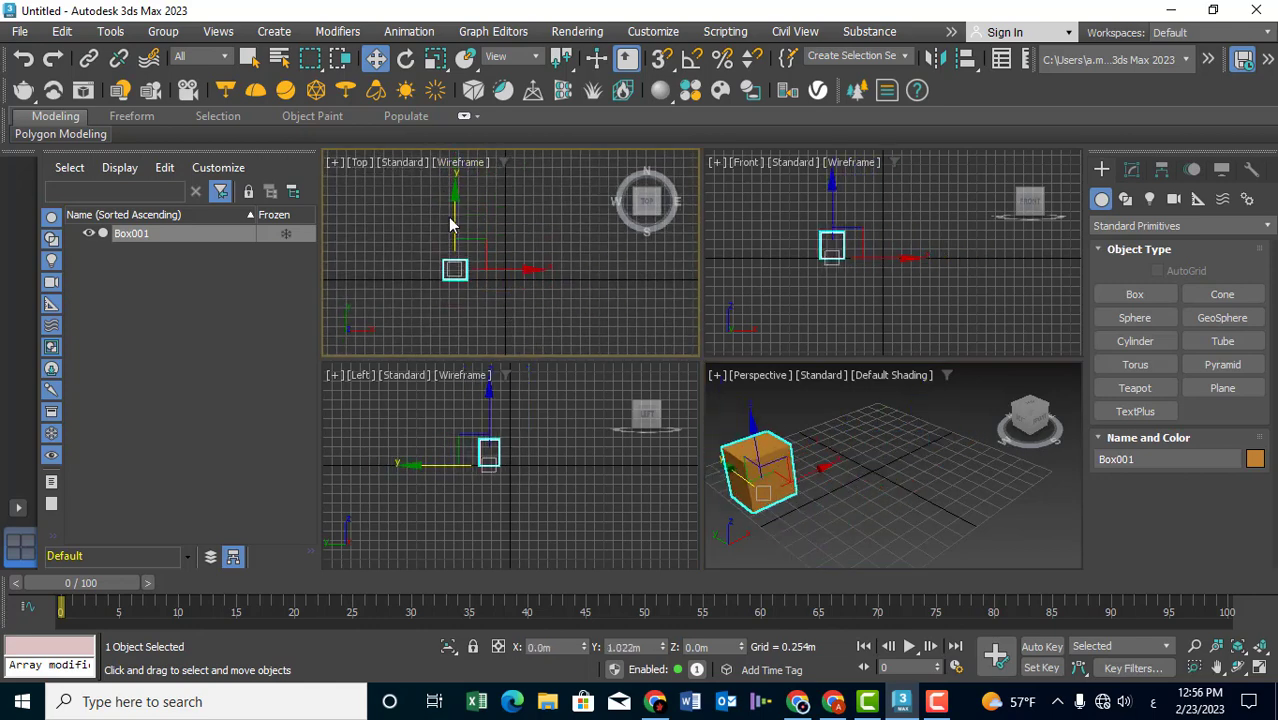
pyautogui.moveTo(452, 232); pyautogui.dragTo(453, 225)
pyautogui.rightClick(807, 274)
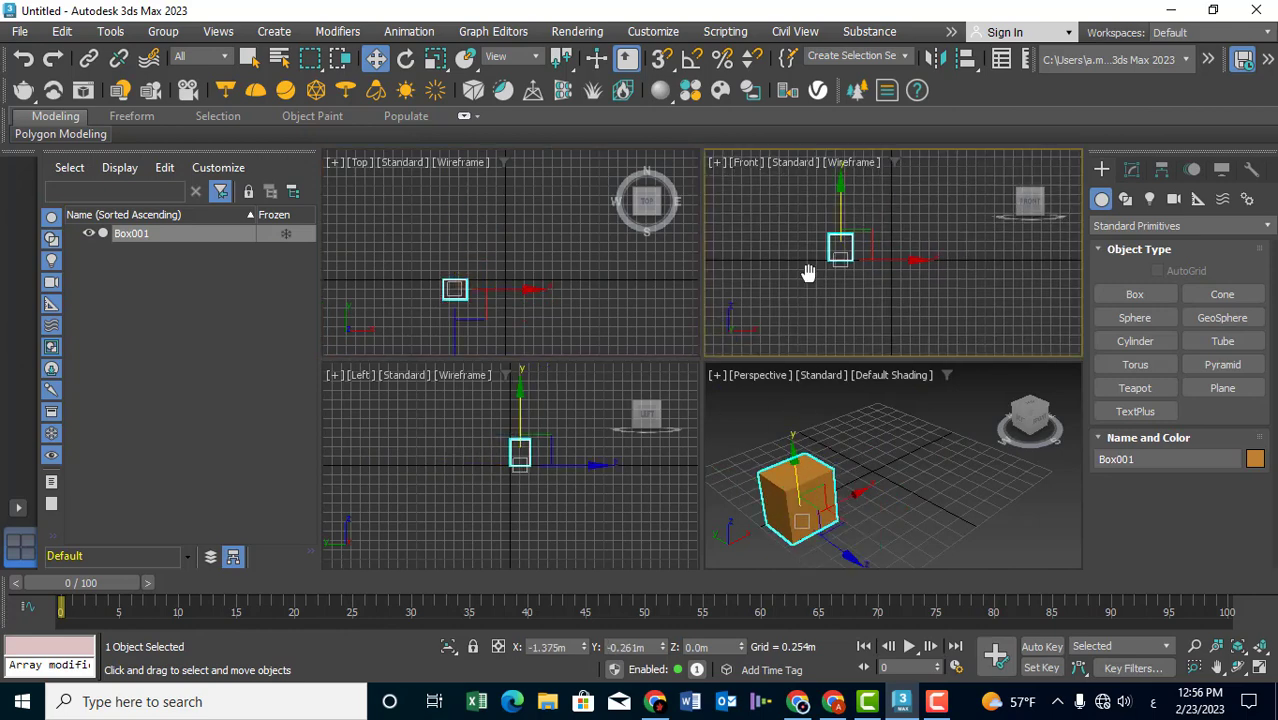
pyautogui.moveTo(881, 260); pyautogui.dragTo(901, 260)
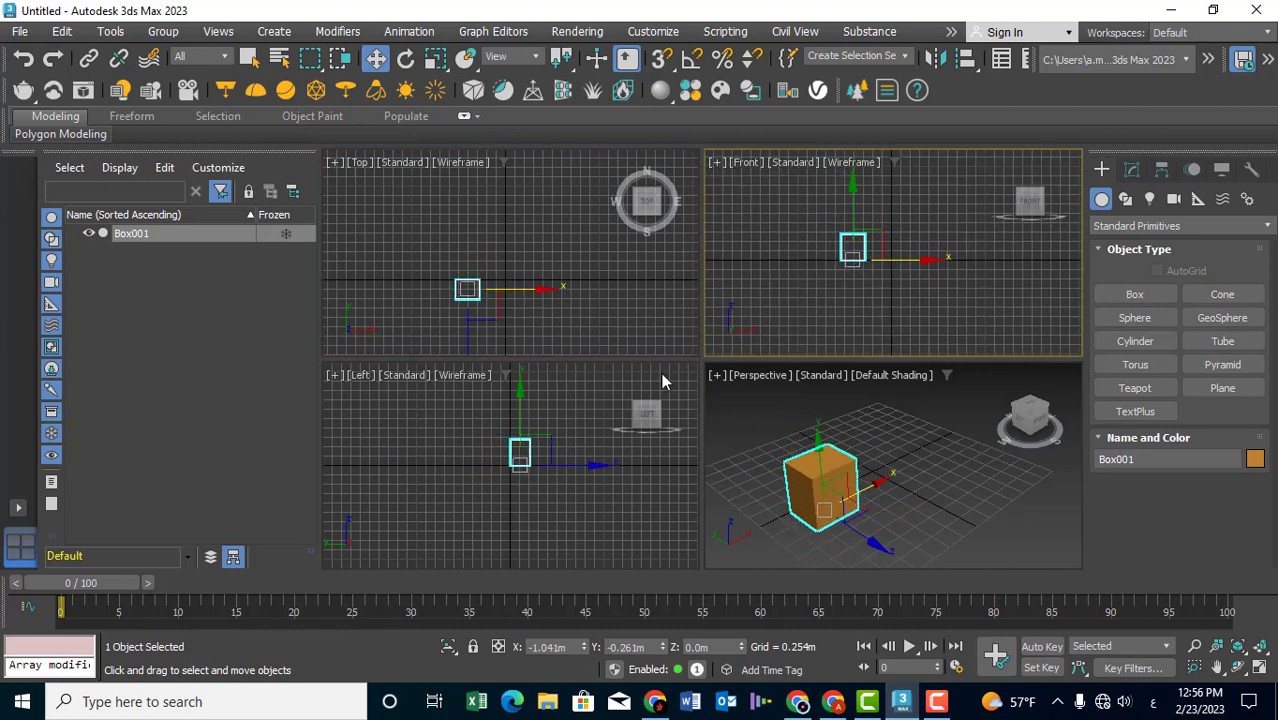
pyautogui.moveTo(602, 318); pyautogui.dragTo(597, 290, button='middle')
pyautogui.scroll(2, 488, 263)
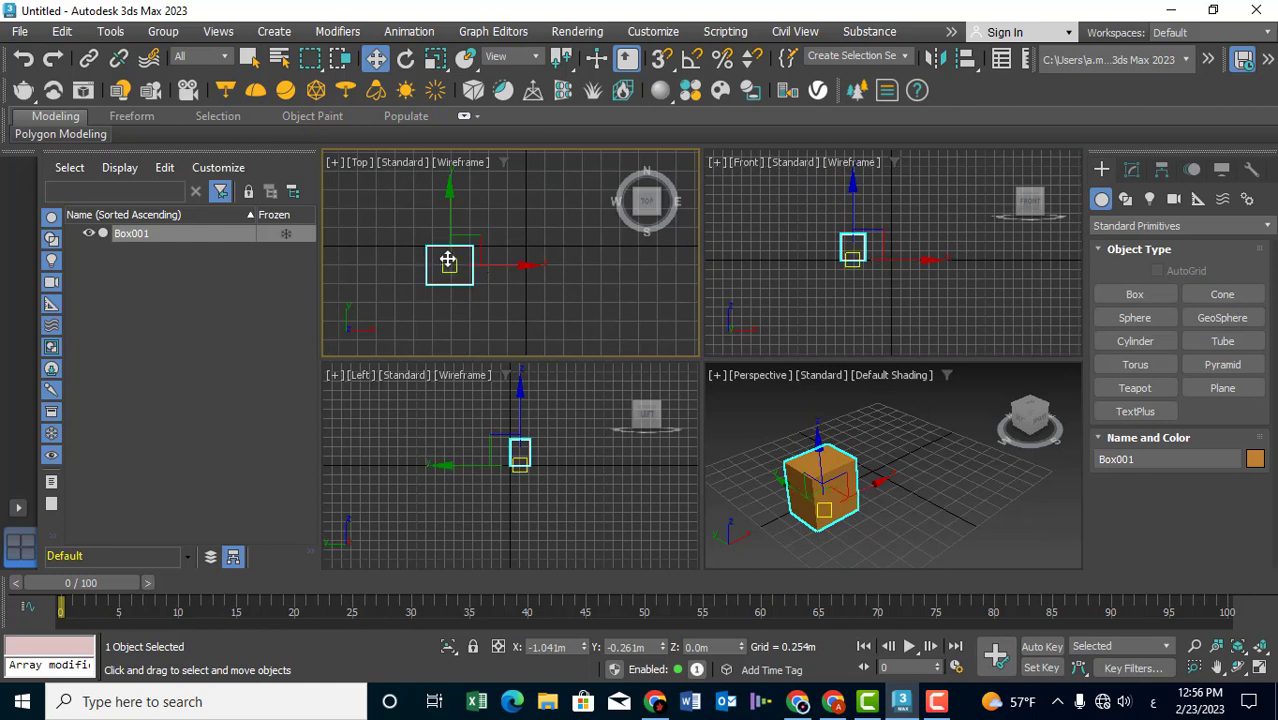
pyautogui.rightClick(468, 270)
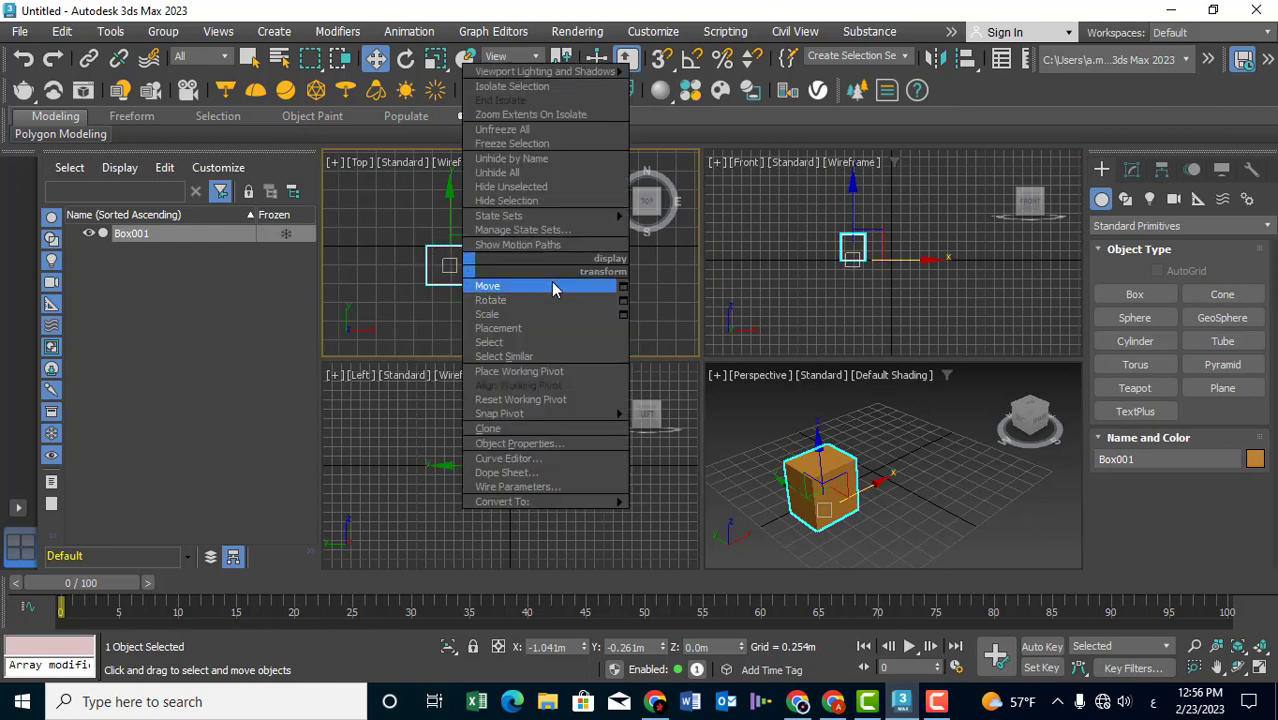
# Step: Zero Box001's X and Y in the Move Transform Type-In dialog
pyautogui.click(624, 289)
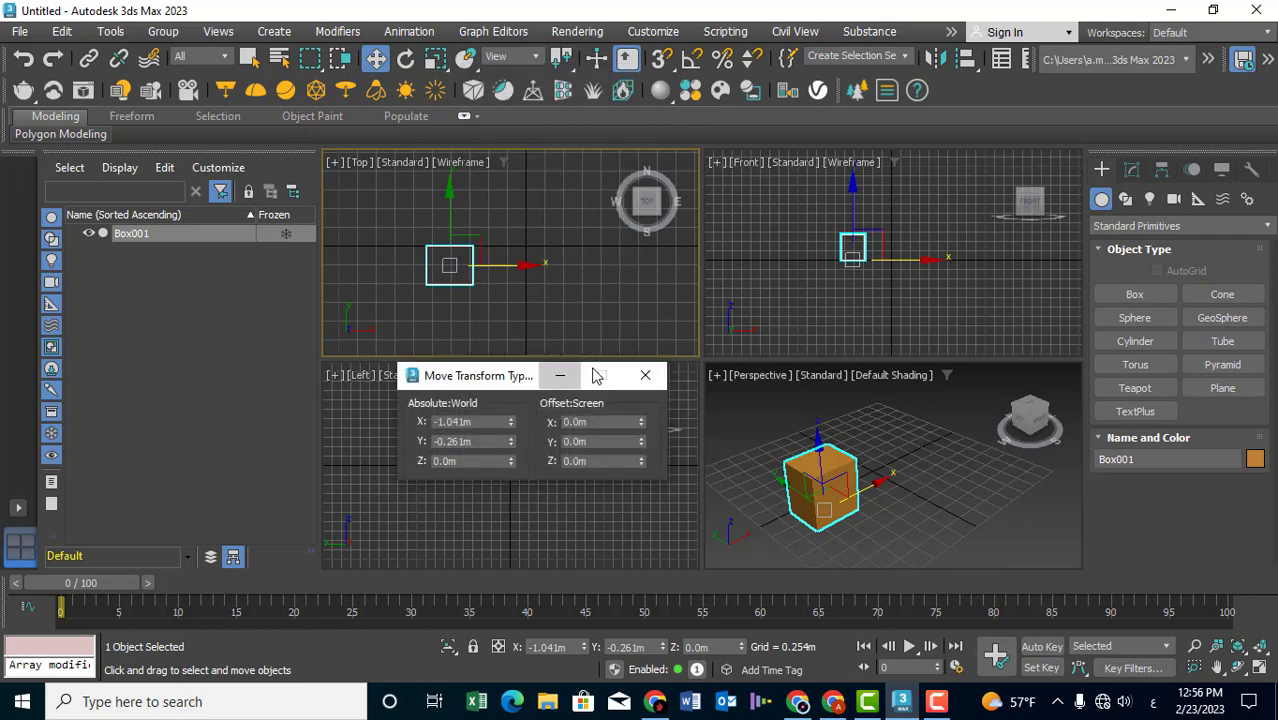
pyautogui.rightClick(510, 424)
pyautogui.rightClick(510, 443)
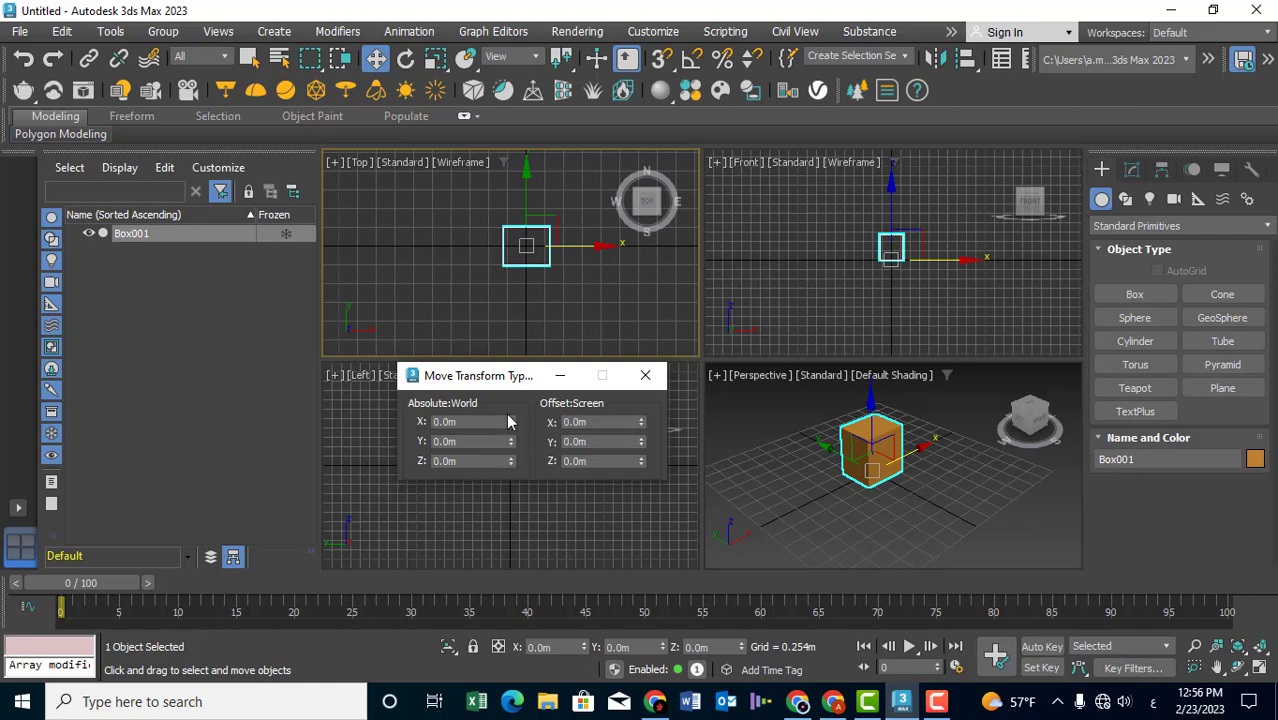
pyautogui.click(646, 377)
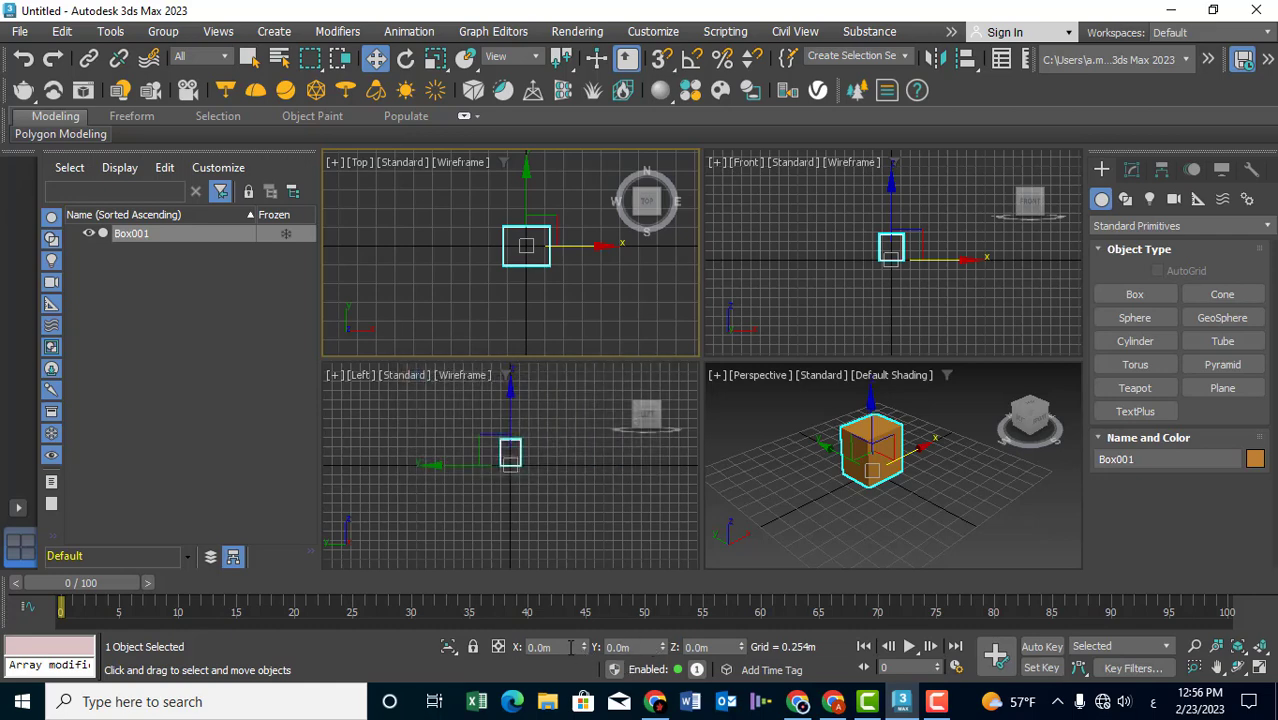
# Step: Move the box to X 5 m using the status-bar coordinate field
pyautogui.click(570, 647)
pyautogui.write('5')
pyautogui.press('Return')
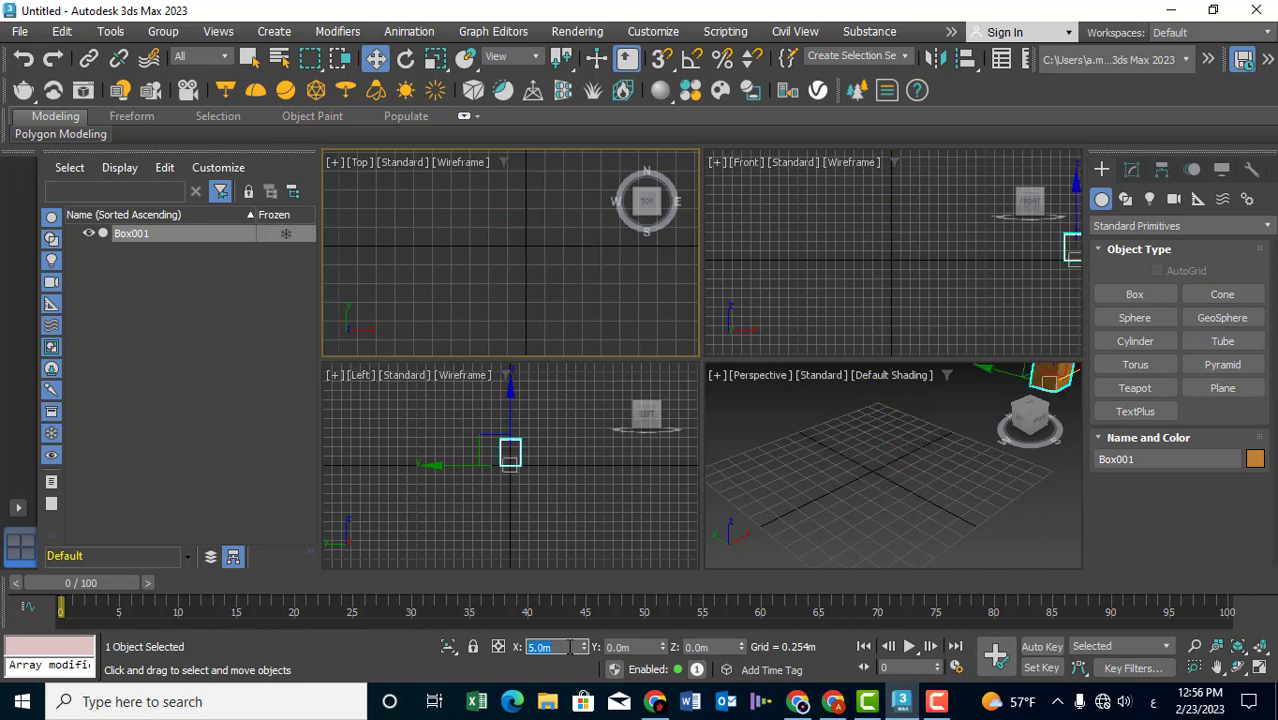
pyautogui.scroll(-2, 492, 267)
pyautogui.scroll(-2, 448, 283)
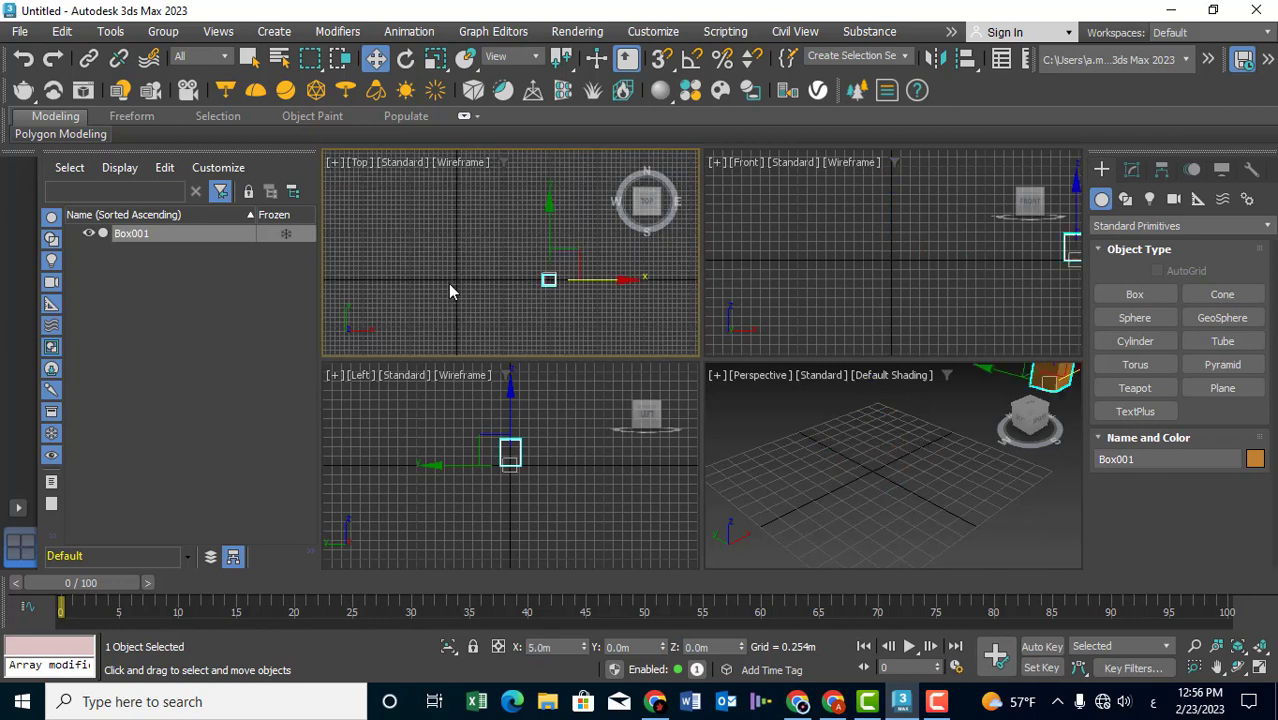
pyautogui.moveTo(448, 283)
pyautogui.mouseDown(button='middle')
pyautogui.moveTo(539, 297)
pyautogui.moveTo(462, 295)
pyautogui.mouseUp(button='middle')
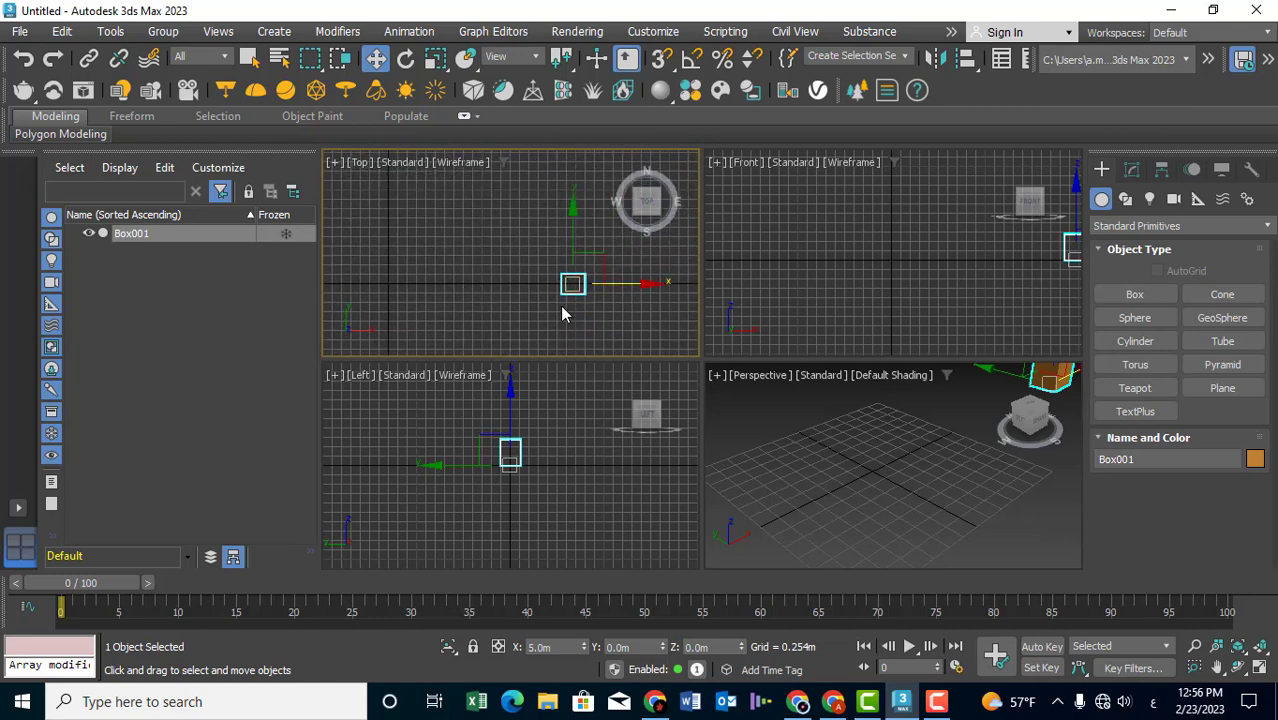
# Step: Offset the box 3 m along Y in relative coordinate mode
pyautogui.click(498, 646)
pyautogui.click(560, 647)
pyautogui.click(640, 646)
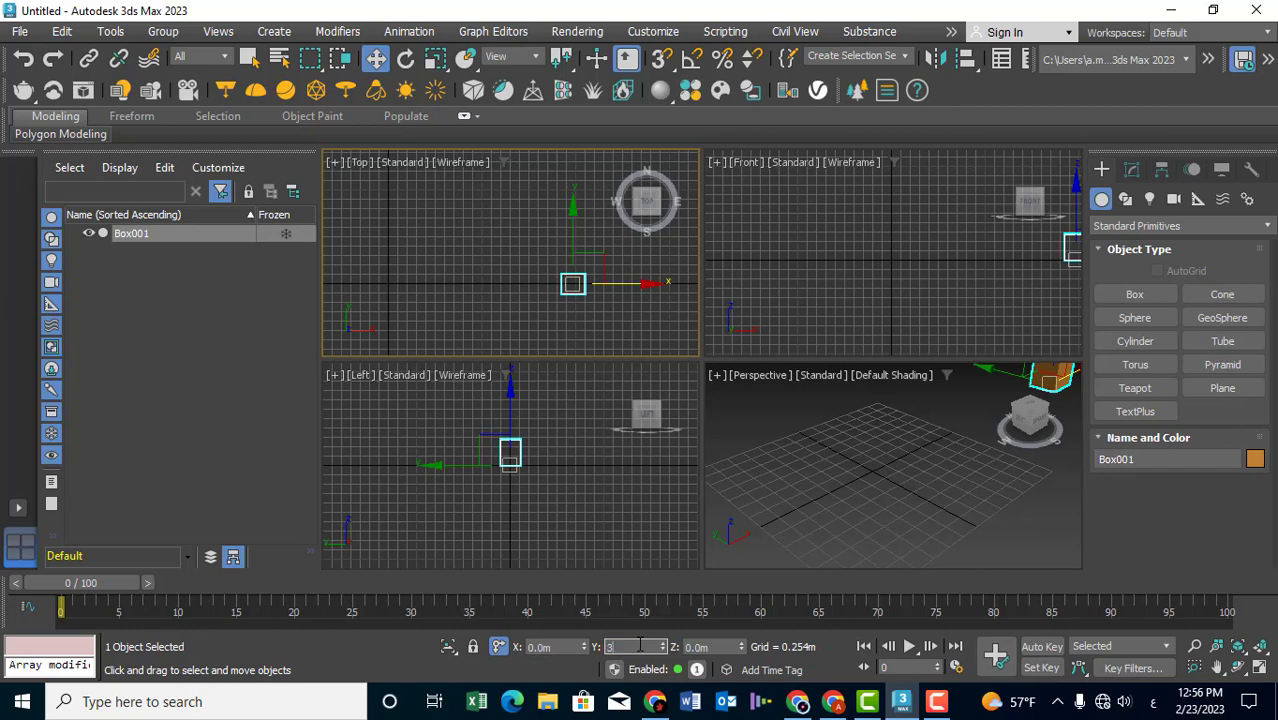
pyautogui.press('Return')
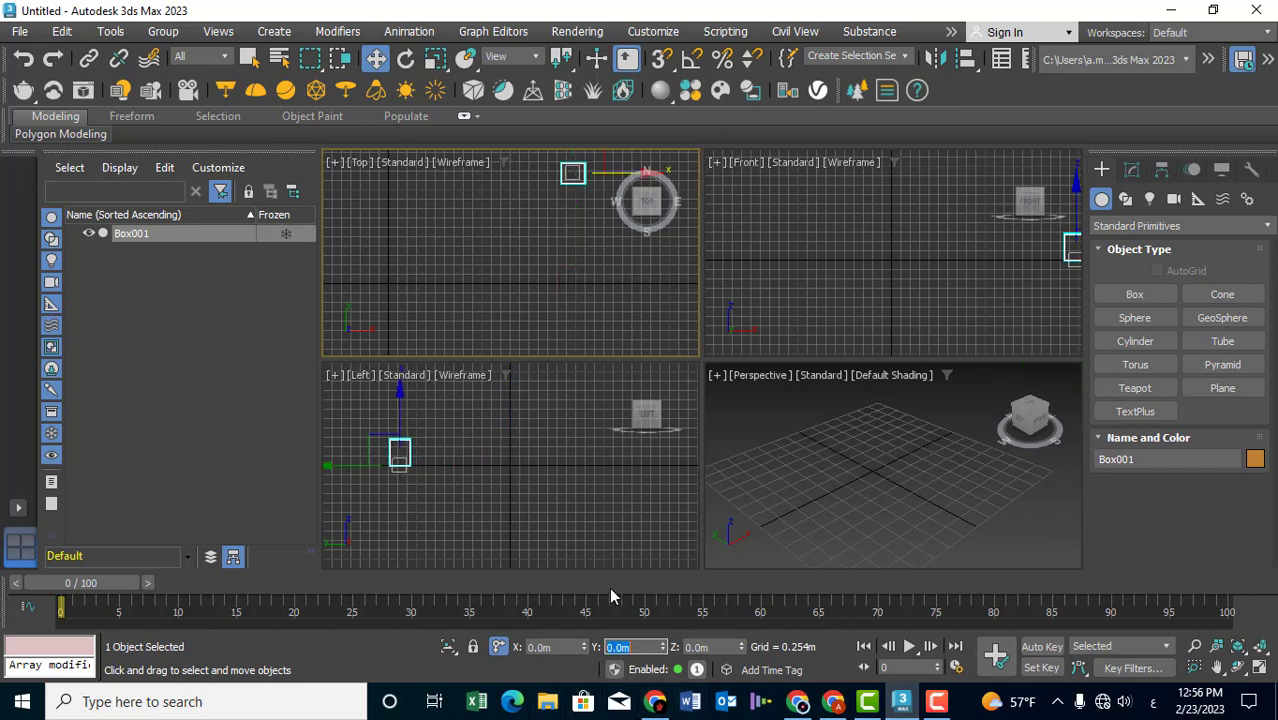
# Step: Return to absolute mode, zero X and Y, and frame the box larger in Top view
pyautogui.click(498, 646)
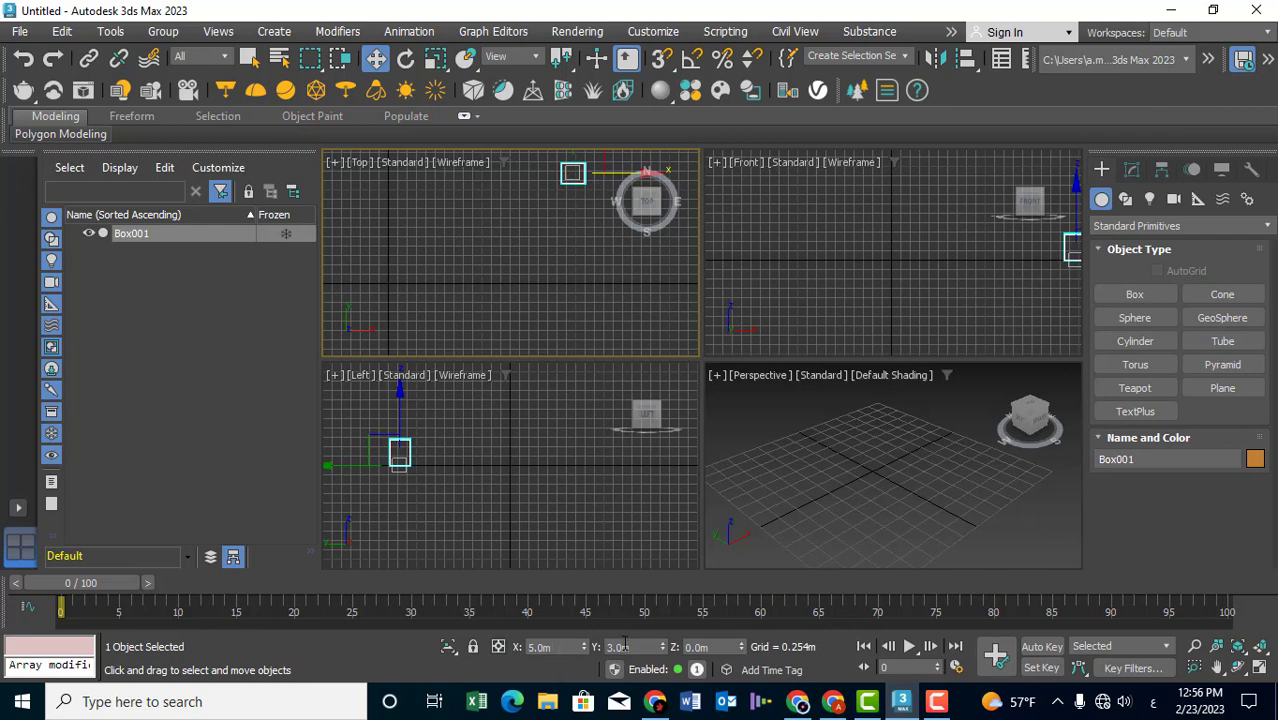
pyautogui.rightClick(585, 648)
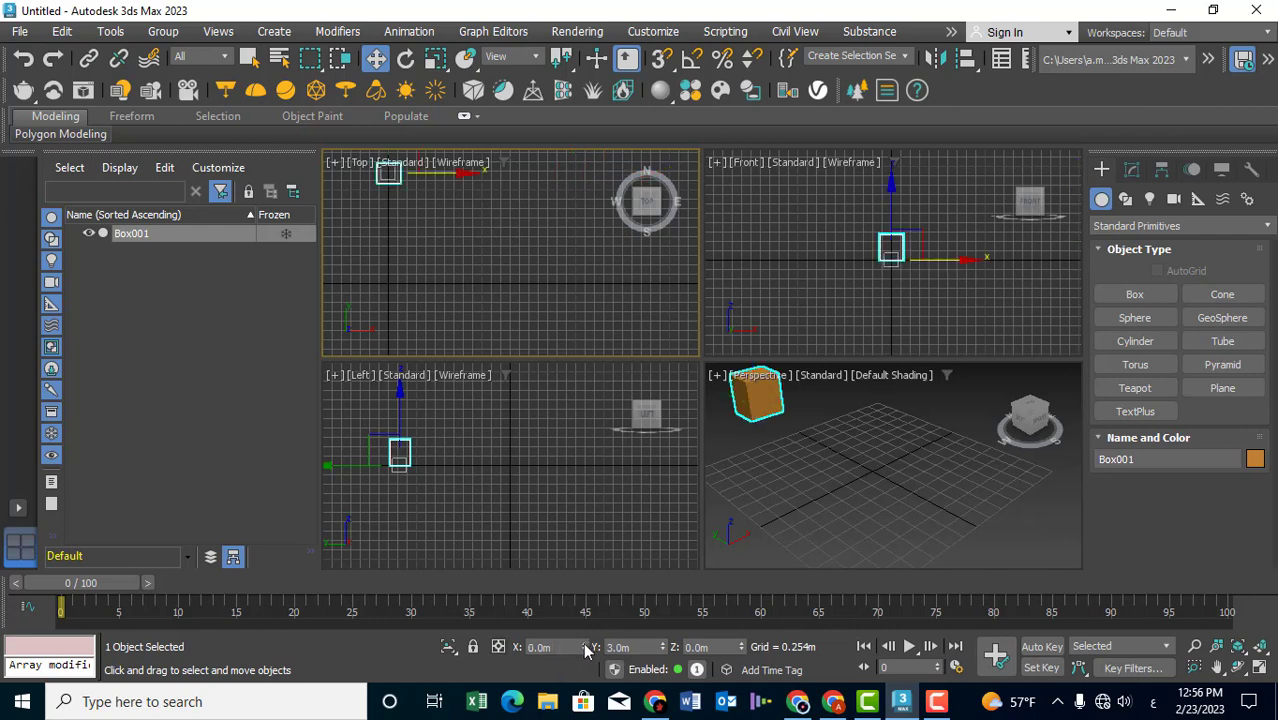
pyautogui.rightClick(662, 651)
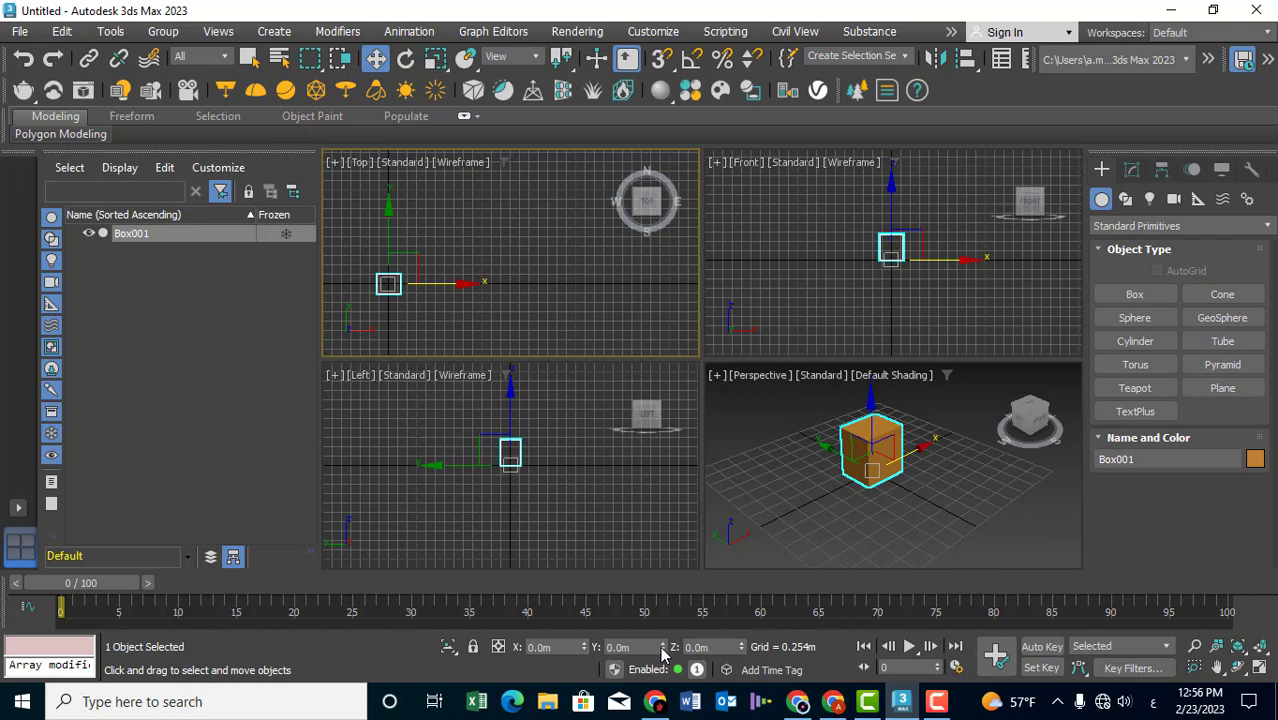
pyautogui.moveTo(472, 276); pyautogui.dragTo(545, 262, button='middle')
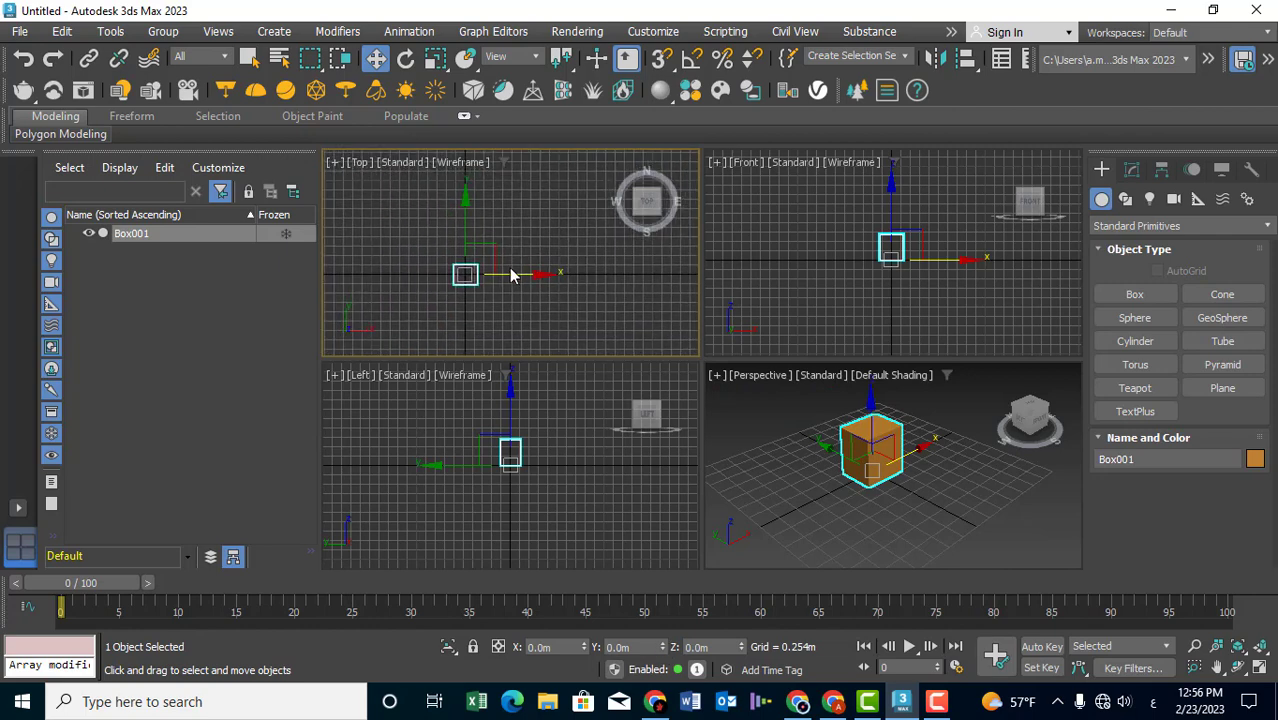
pyautogui.scroll(2, 462, 254)
pyautogui.scroll(1, 462, 256)
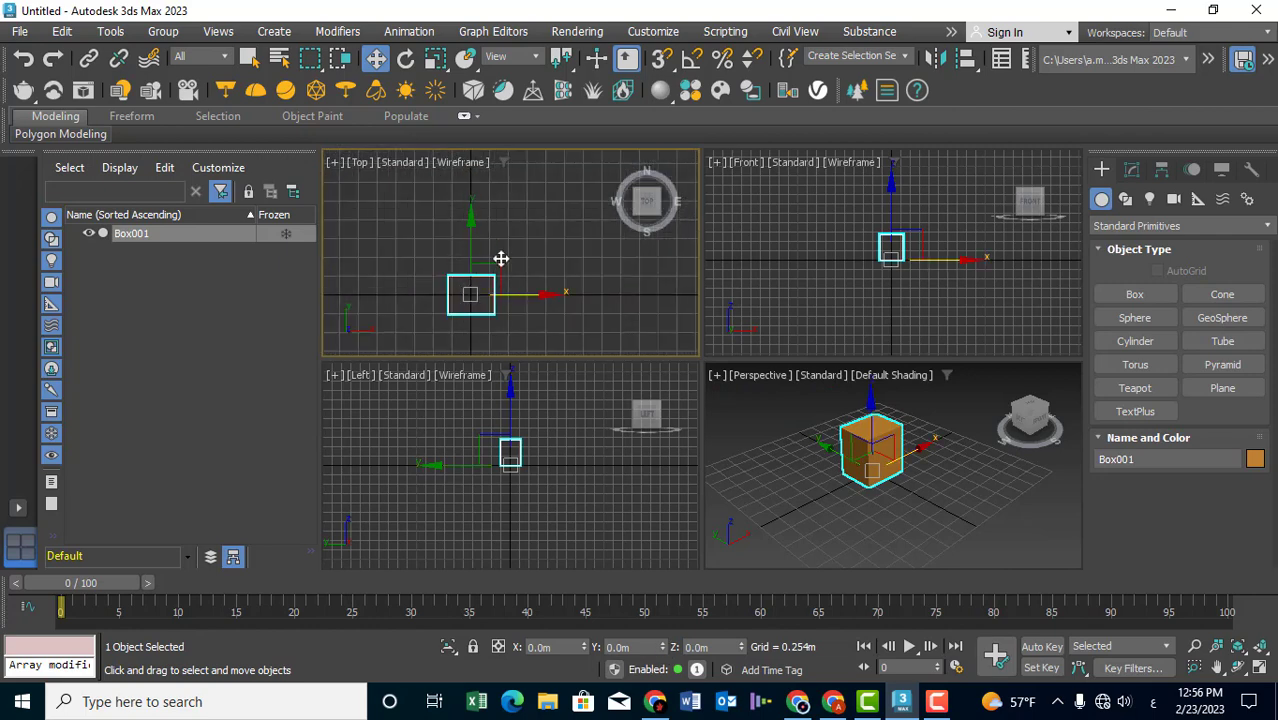
pyautogui.moveTo(501, 258); pyautogui.dragTo(471, 214, button='middle')
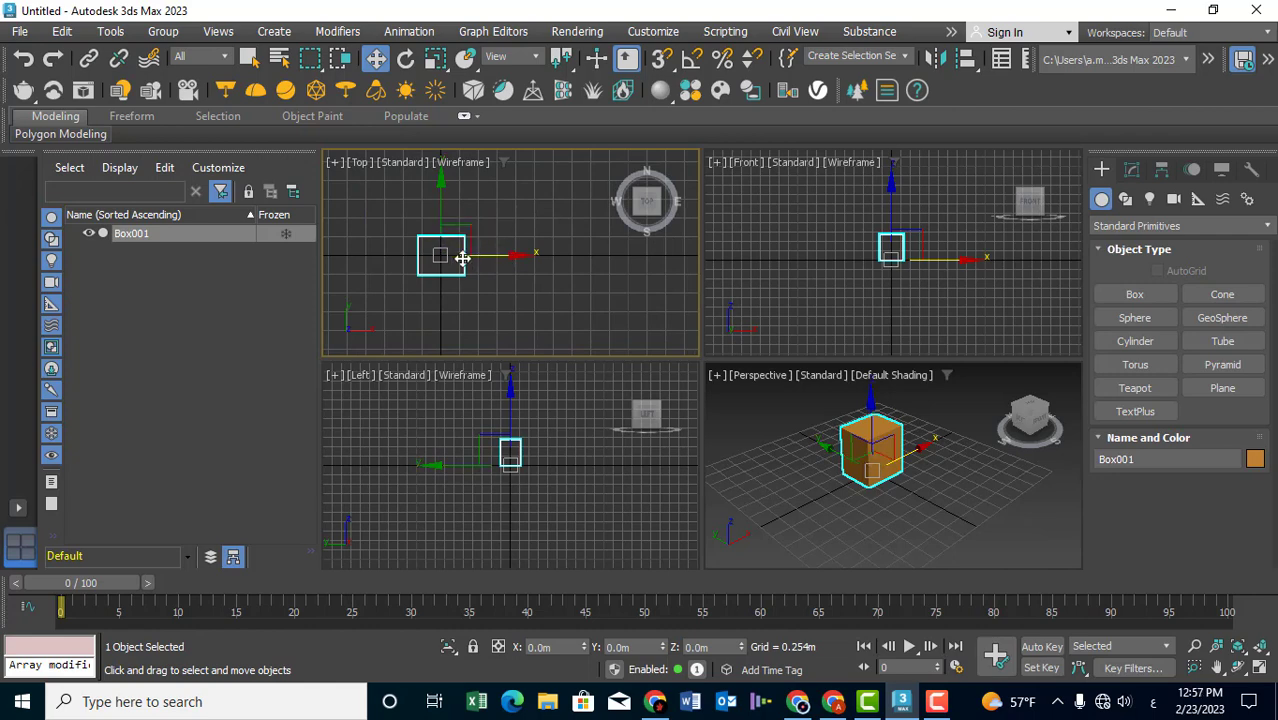
# Step: Clone the box as an independent Copy named Box002
pyautogui.rightClick(461, 258)
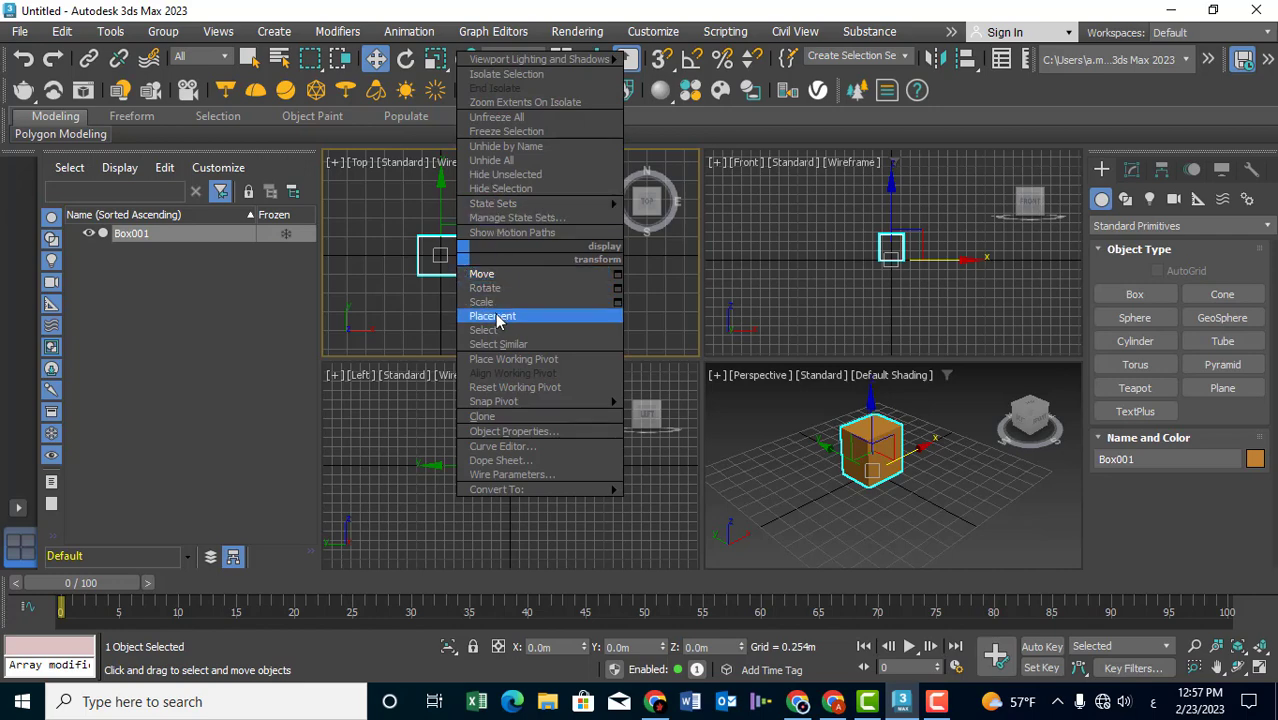
pyautogui.click(484, 416)
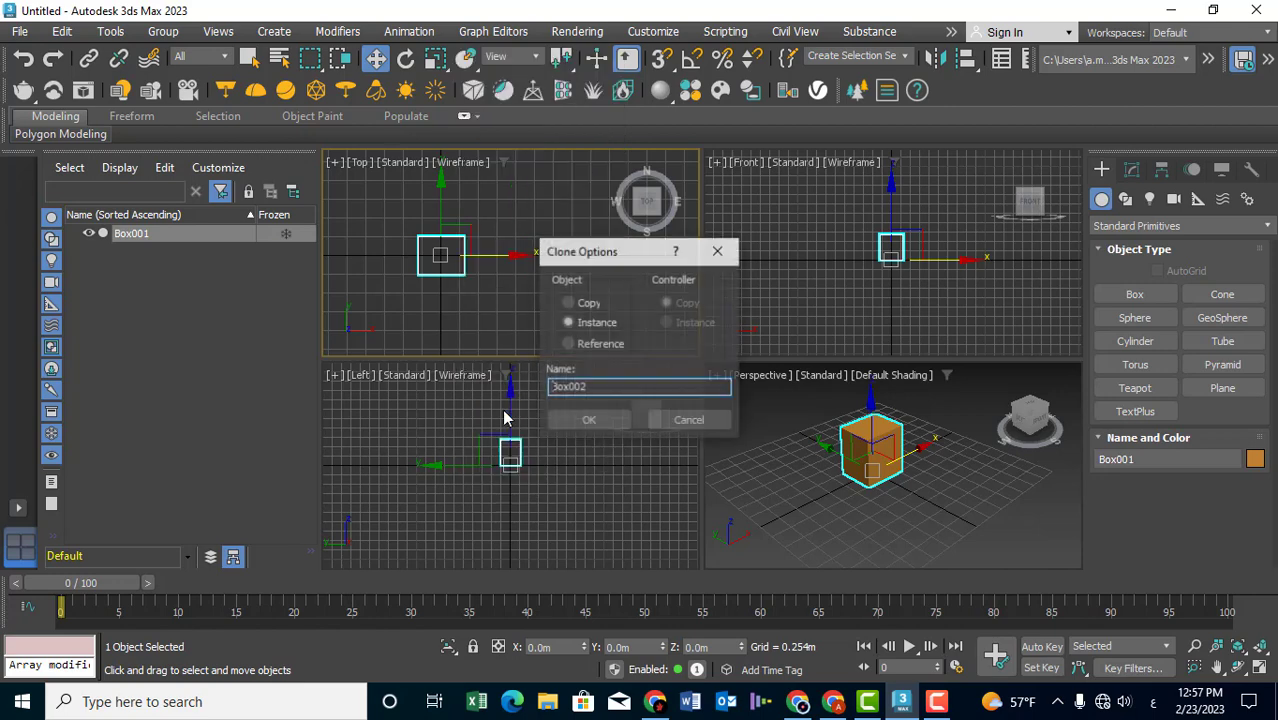
pyautogui.click(585, 302)
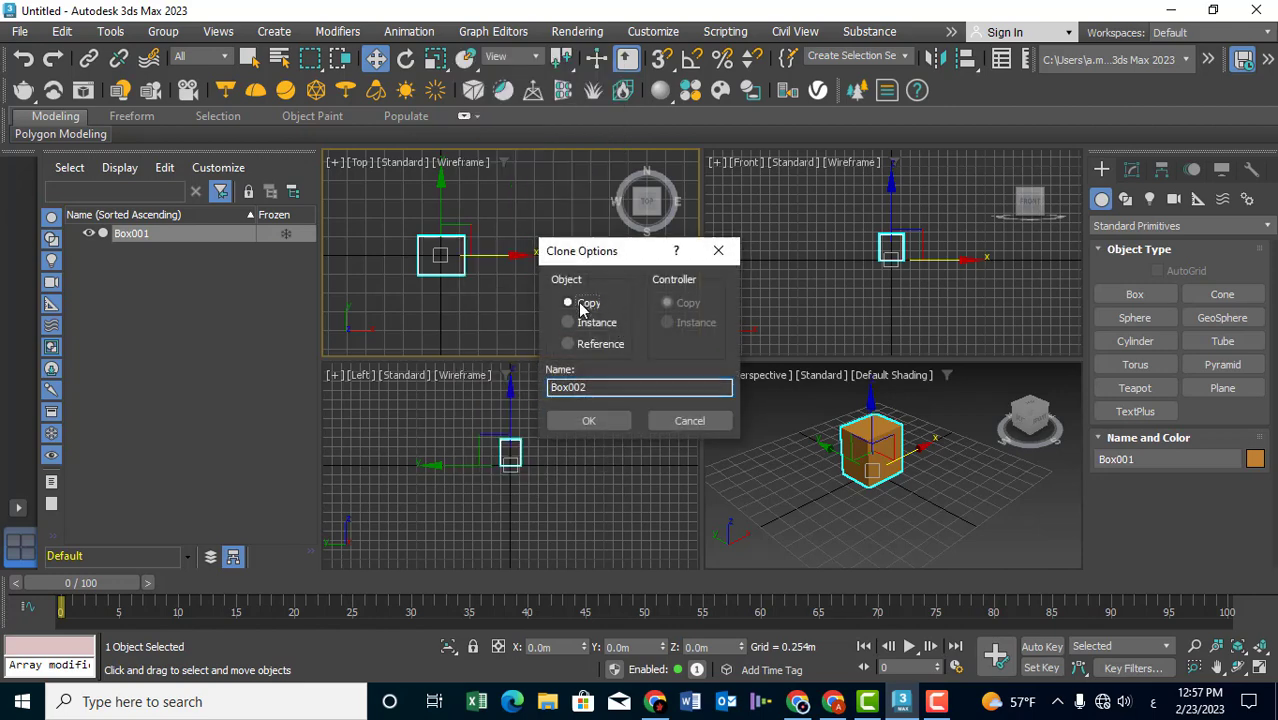
pyautogui.click(589, 422)
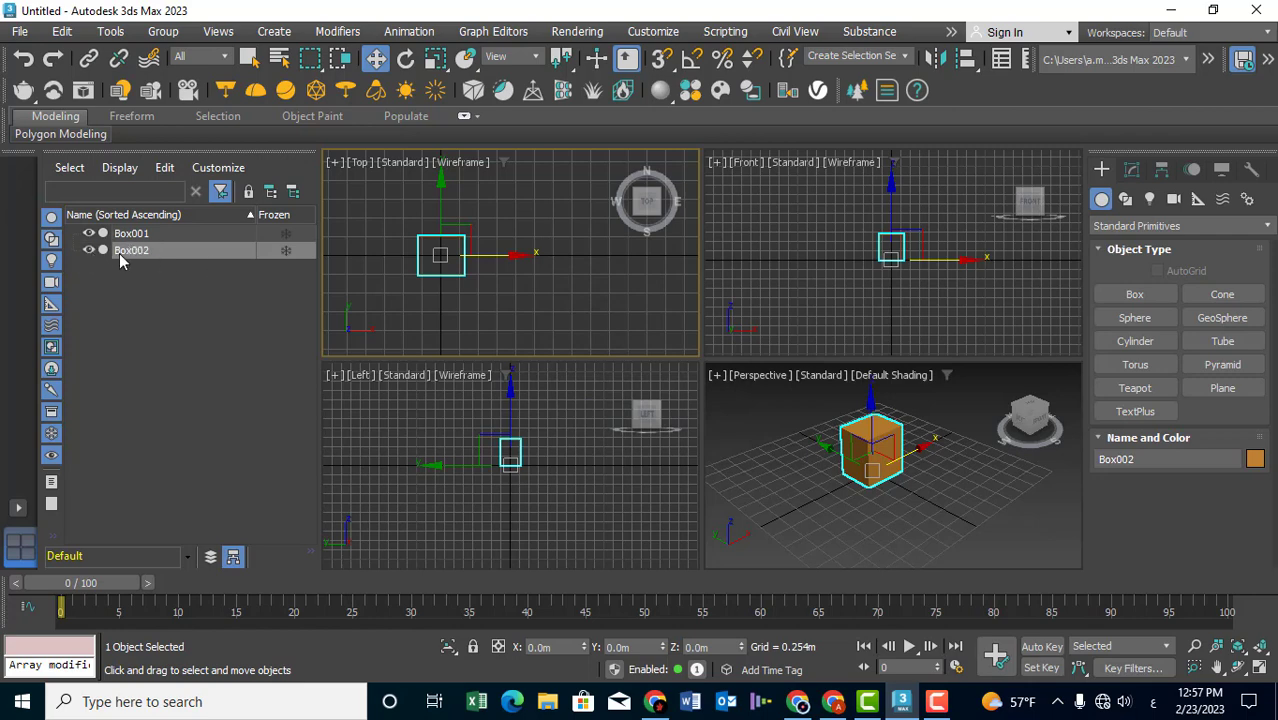
# Step: Move Box002 right along X to 1.235 m, checking both boxes' visibility
pyautogui.click(182, 236)
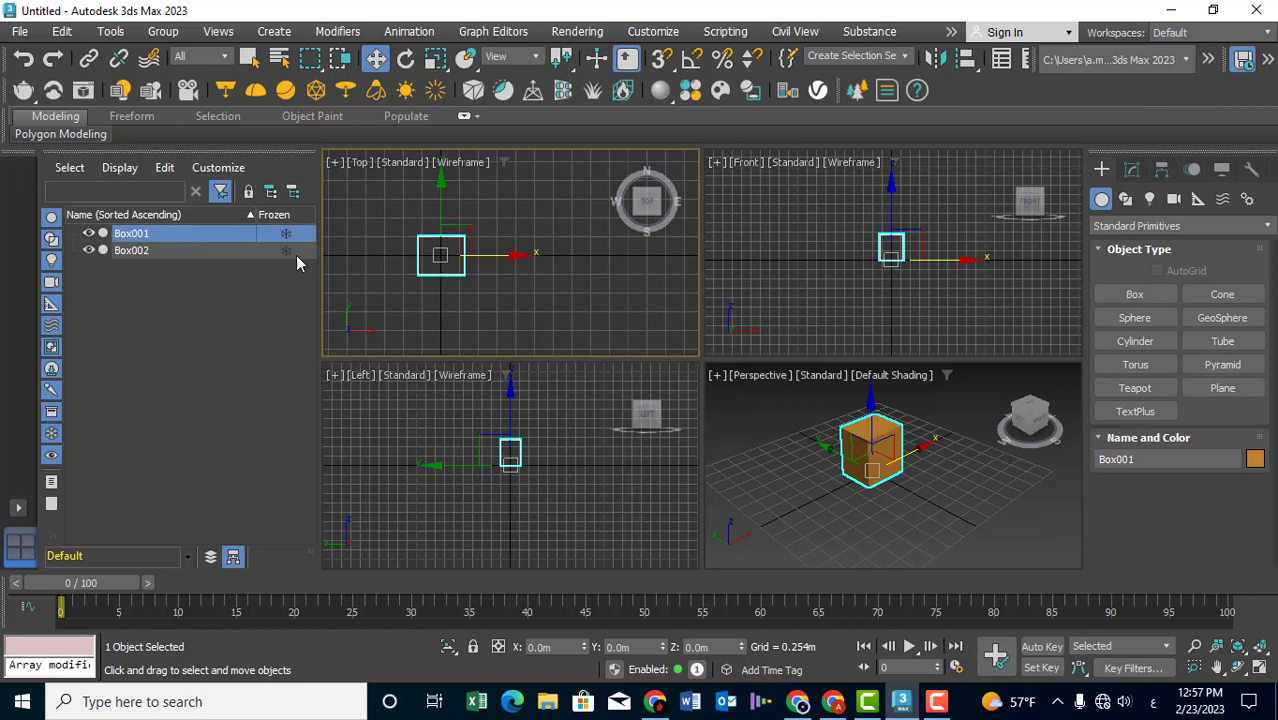
pyautogui.click(197, 252)
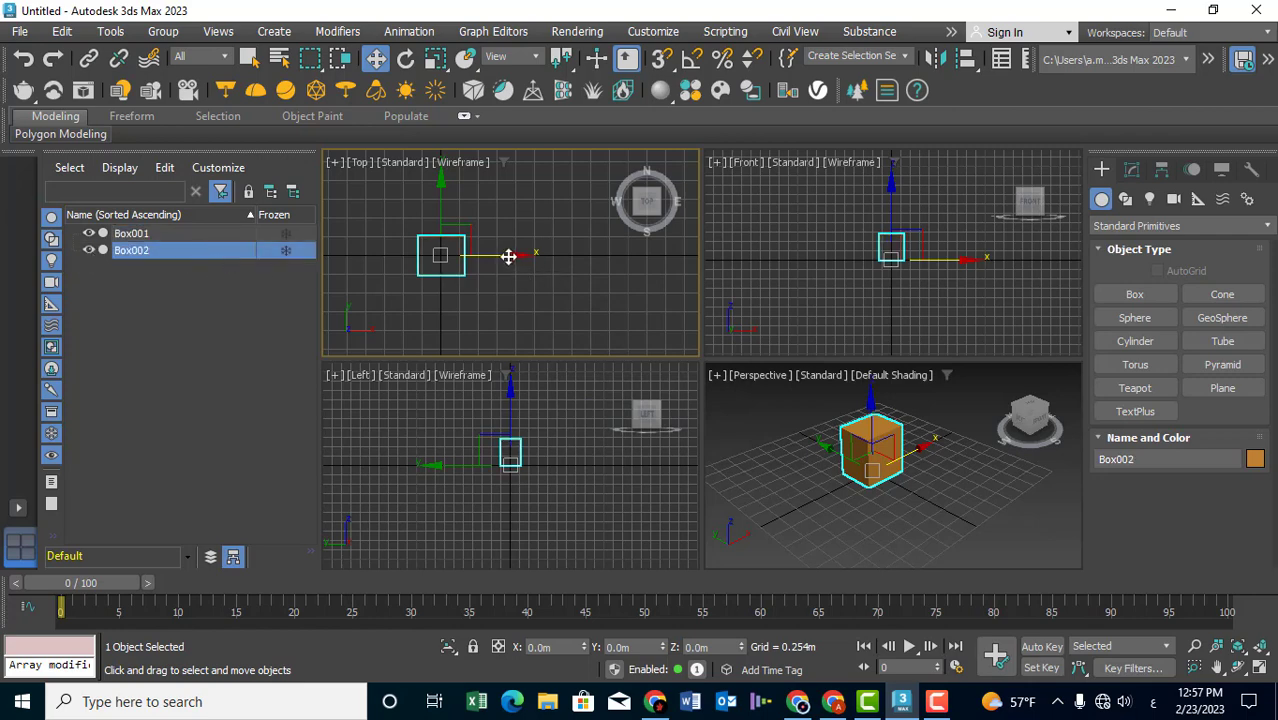
pyautogui.moveTo(508, 255); pyautogui.dragTo(597, 265)
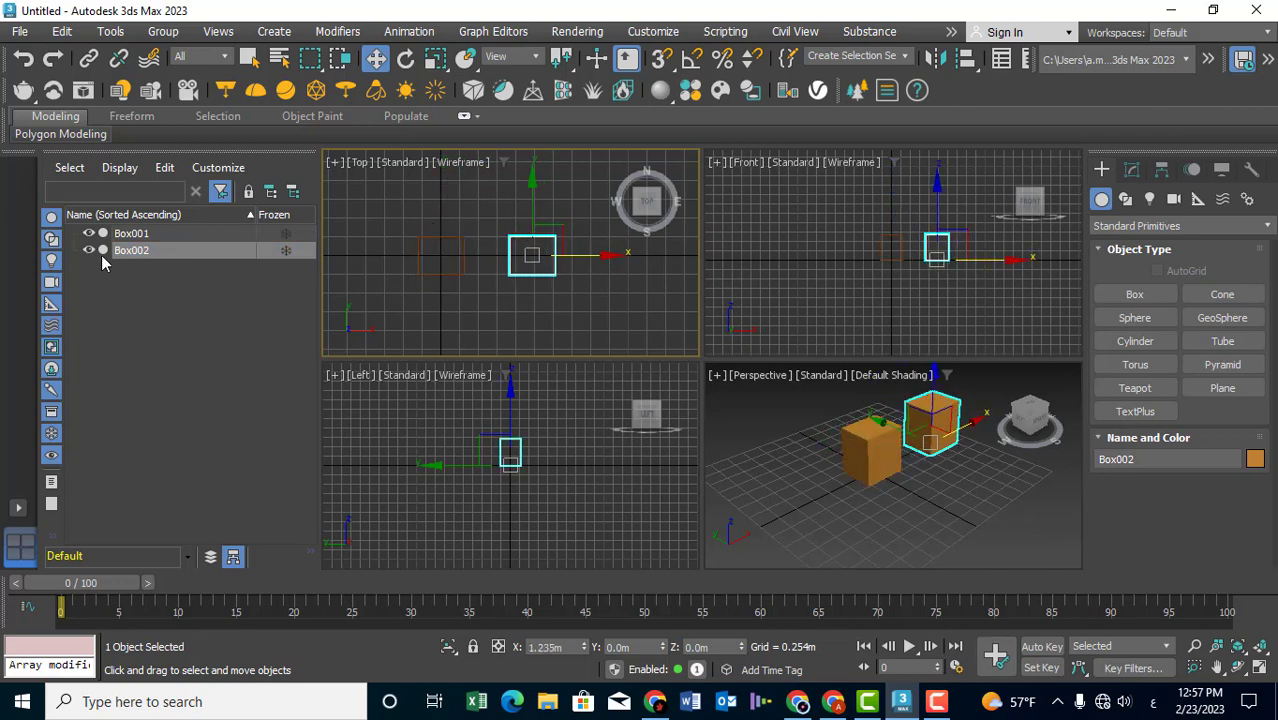
pyautogui.click(88, 251)
pyautogui.click(88, 251)
pyautogui.click(89, 234)
pyautogui.click(89, 234)
# Step: Select both boxes and enter a new absolute Y in the Move Transform Type-In
pyautogui.click(471, 289)
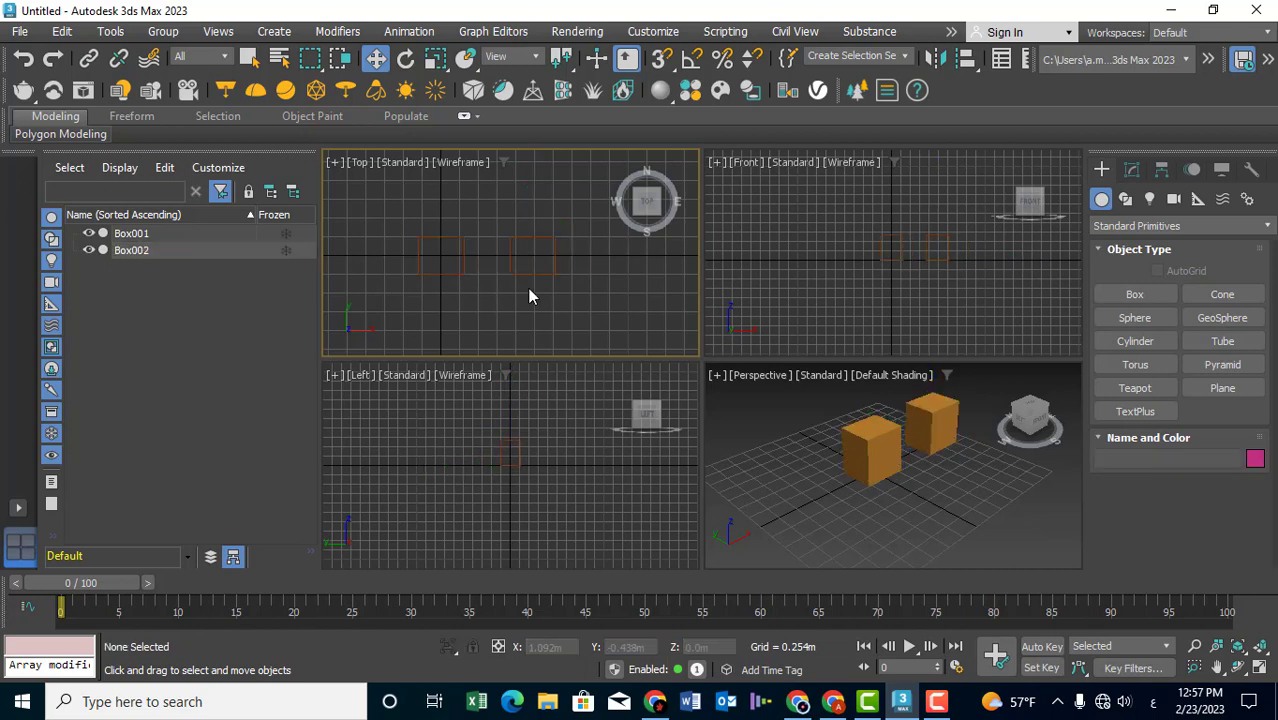
pyautogui.moveTo(530, 296); pyautogui.dragTo(519, 285, button='middle')
pyautogui.moveTo(557, 219); pyautogui.dragTo(377, 319)
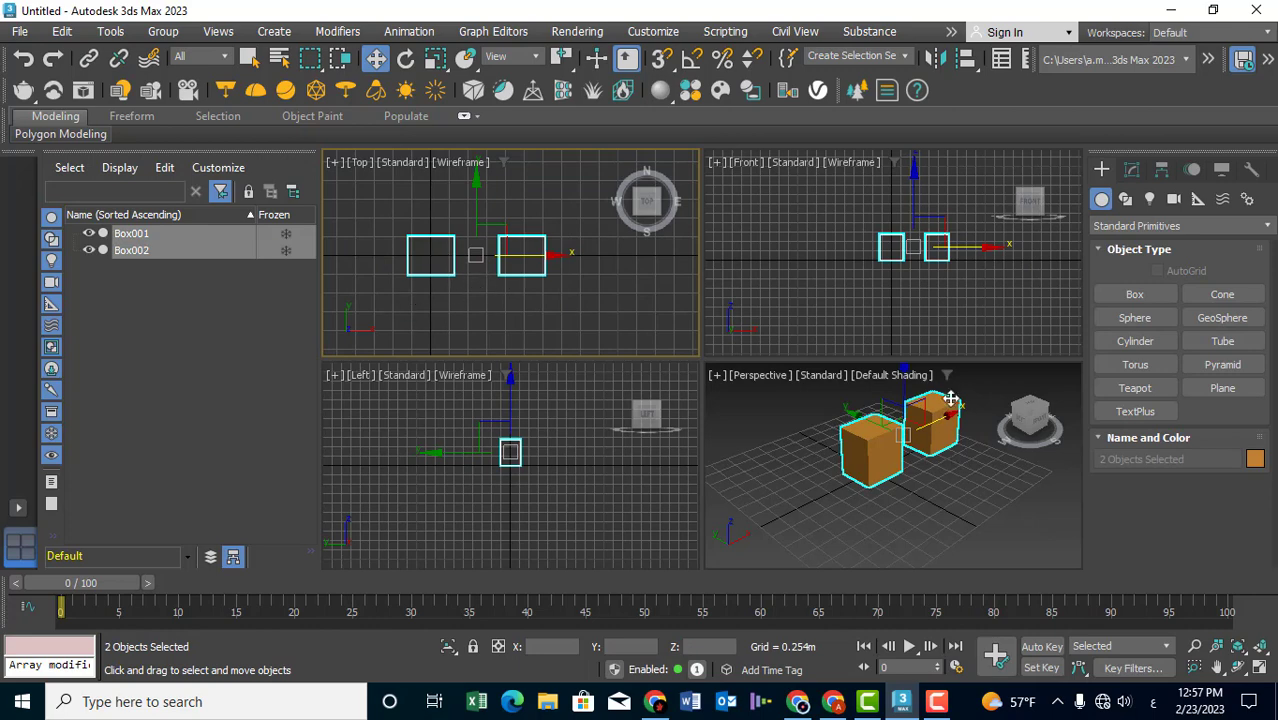
pyautogui.moveTo(506, 260); pyautogui.dragTo(490, 273, button='middle')
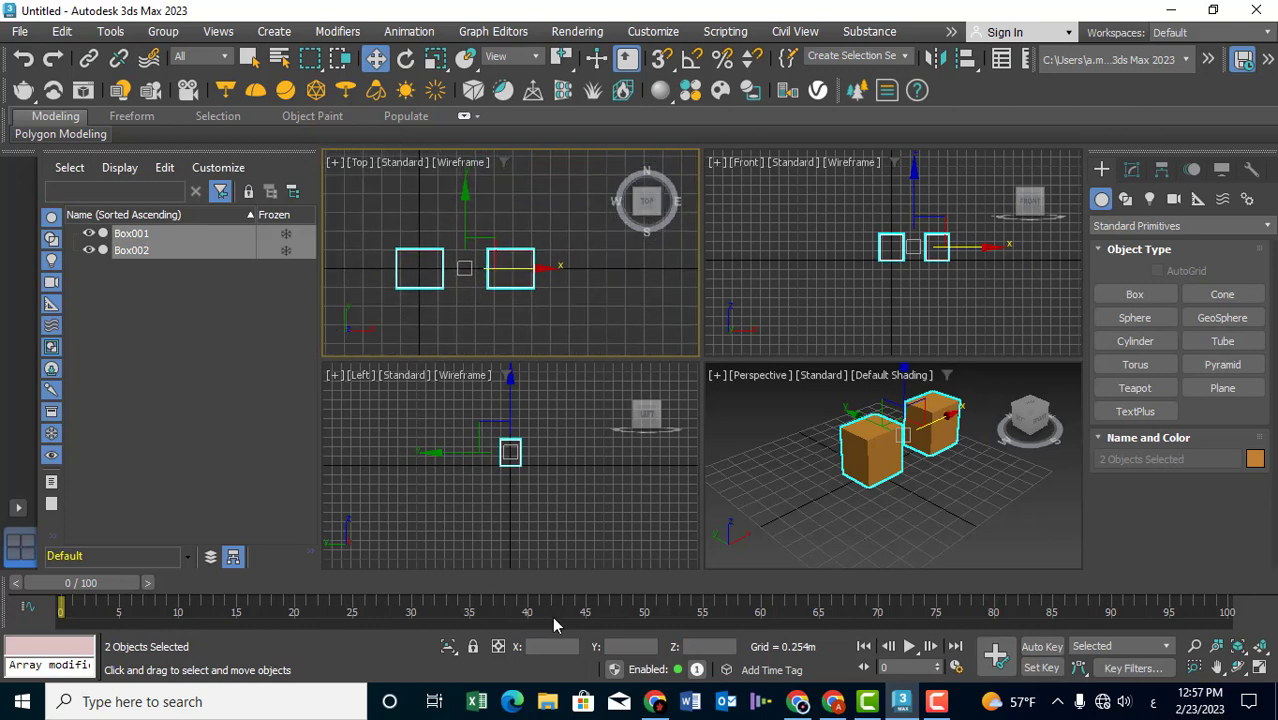
pyautogui.rightClick(376, 58)
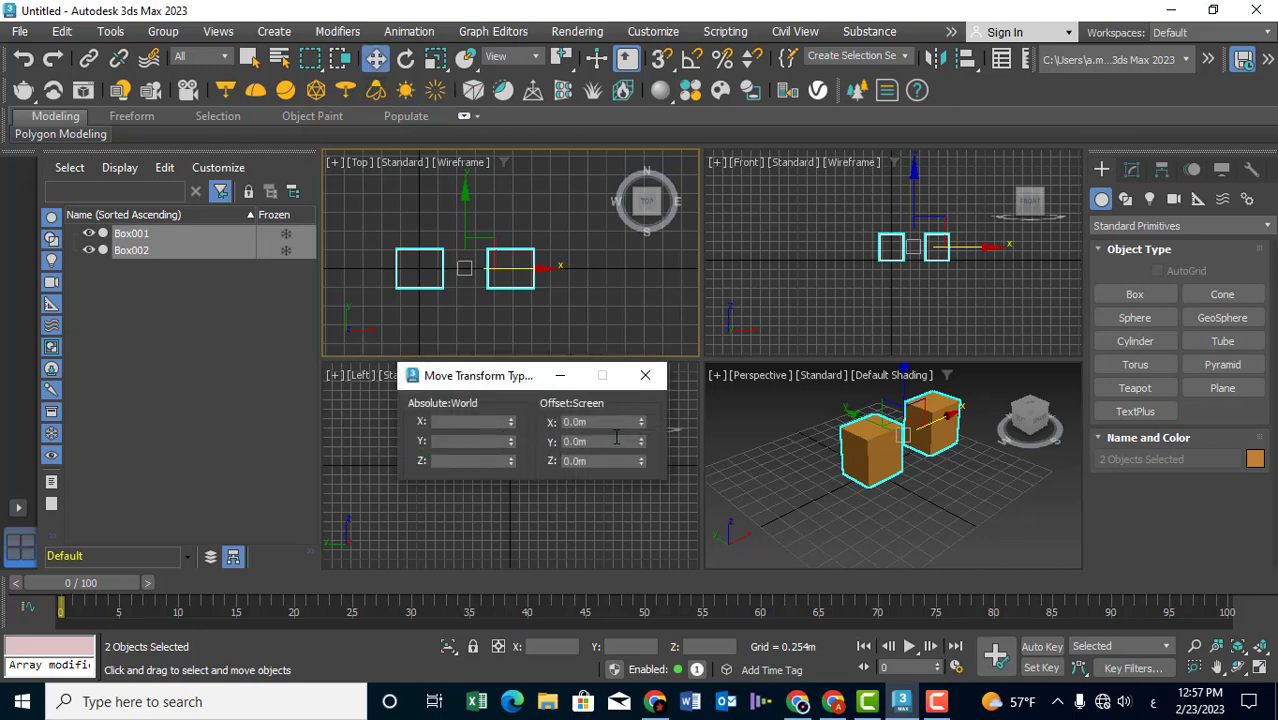
pyautogui.moveTo(642, 426)
pyautogui.mouseDown()
pyautogui.moveTo(622, 441)
pyautogui.moveTo(638, 420)
pyautogui.mouseUp()
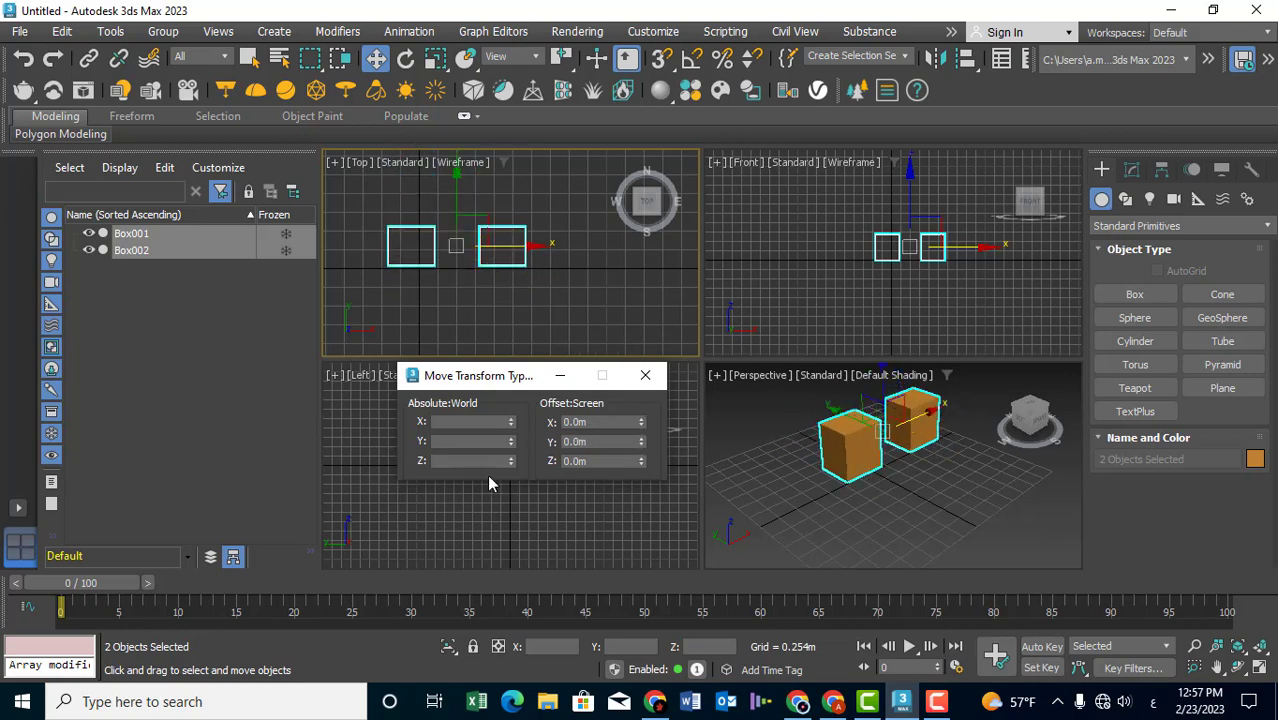
pyautogui.click(473, 441)
pyautogui.press('Return')
# Step: Set absolute X, Y and Z to 0 for both boxes and recentre the views
pyautogui.scroll(-2, 515, 230)
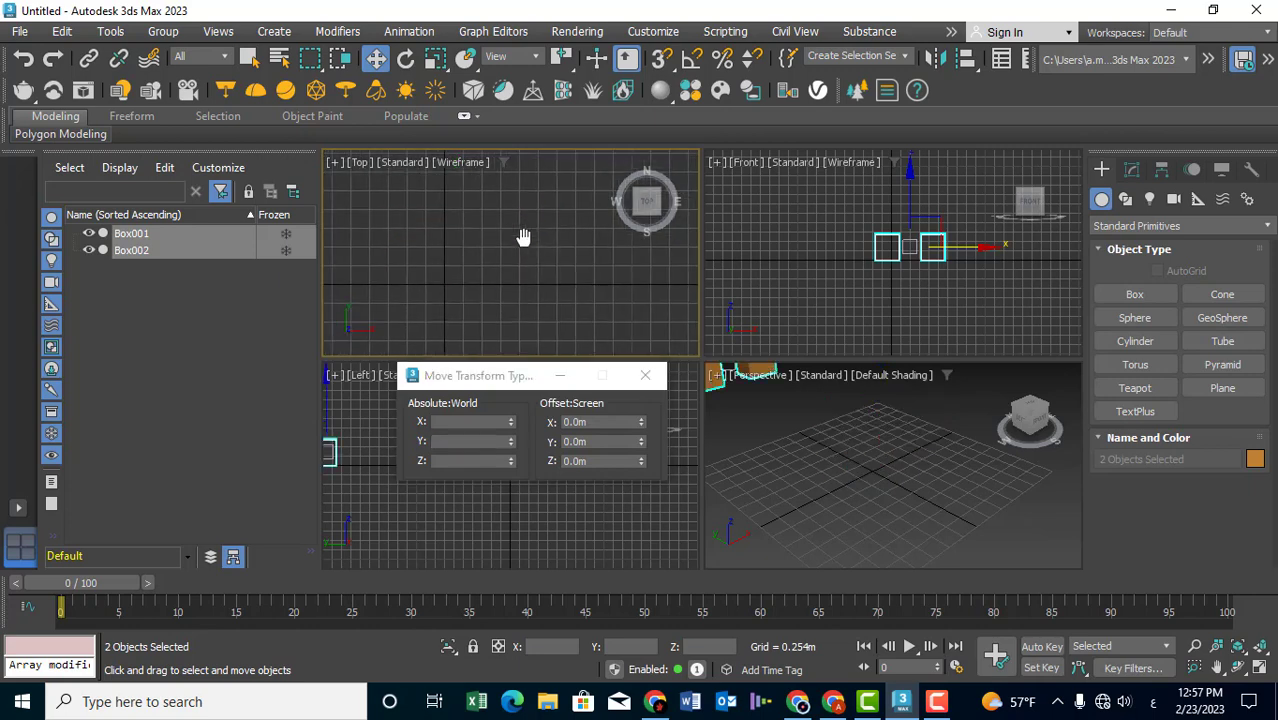
pyautogui.scroll(-2, 522, 239)
pyautogui.scroll(-2, 522, 239)
pyautogui.scroll(2, 515, 235)
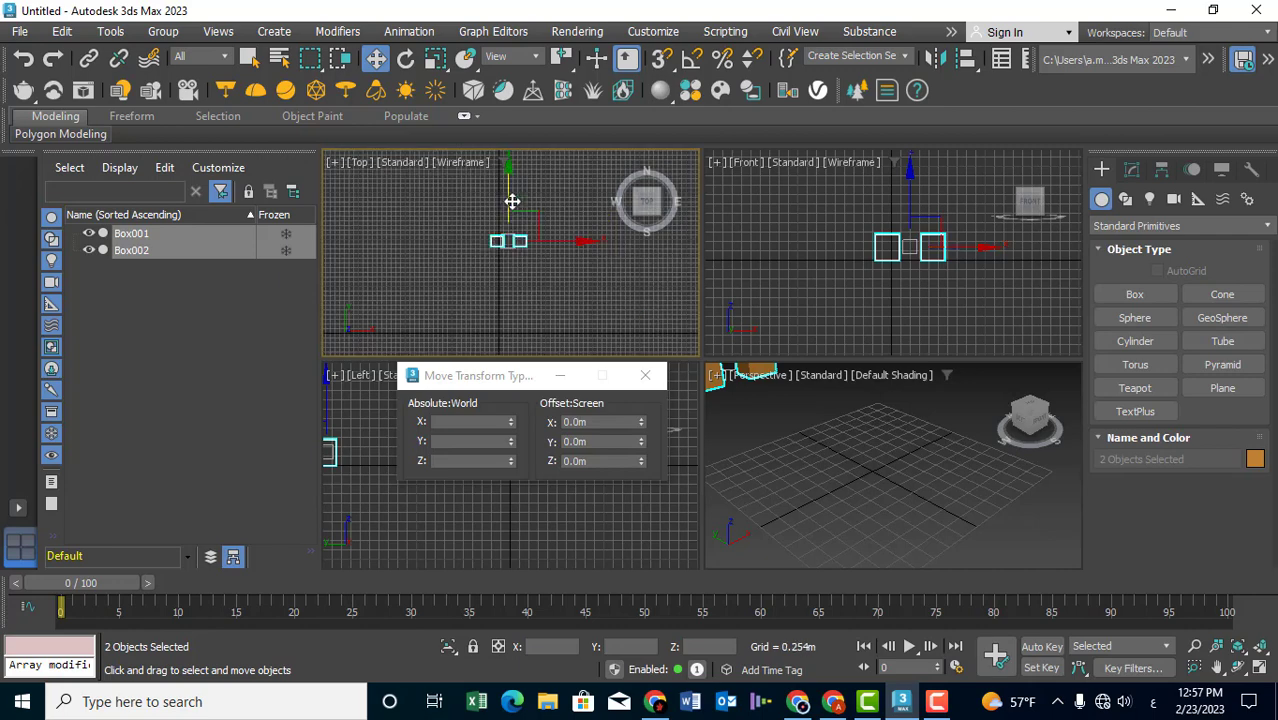
pyautogui.scroll(2, 540, 270)
pyautogui.scroll(2, 483, 258)
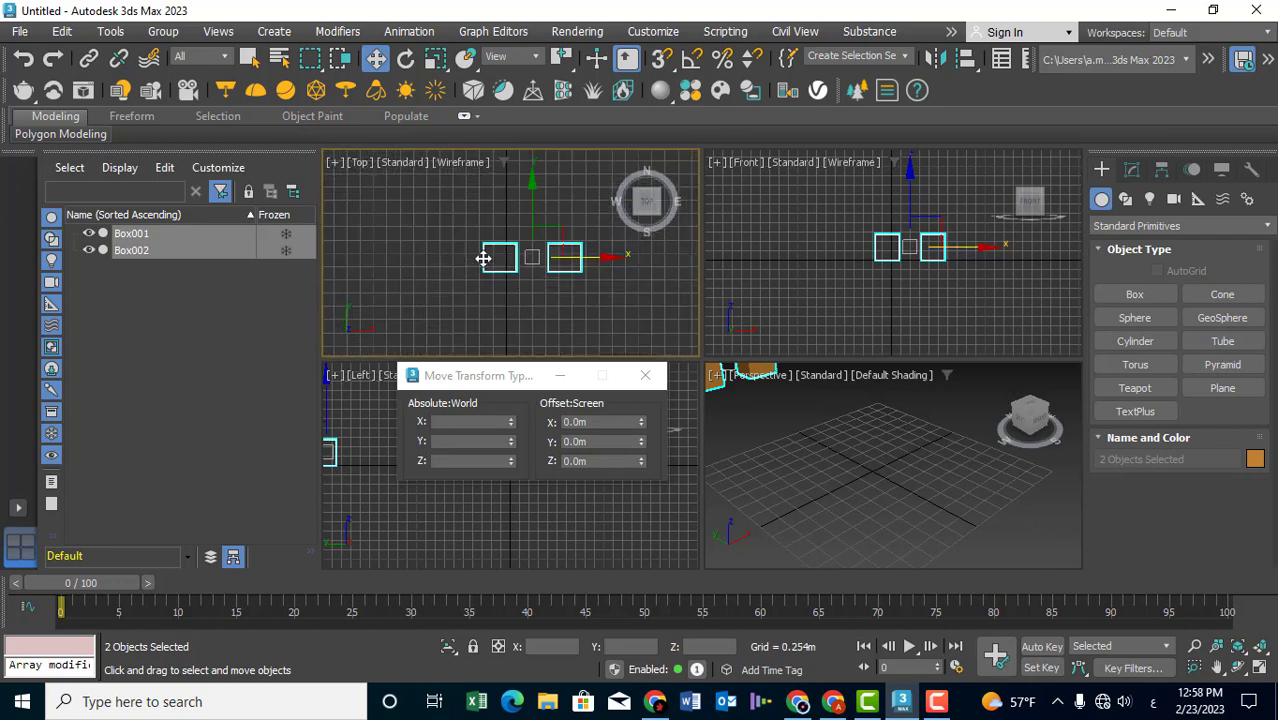
pyautogui.click(494, 424)
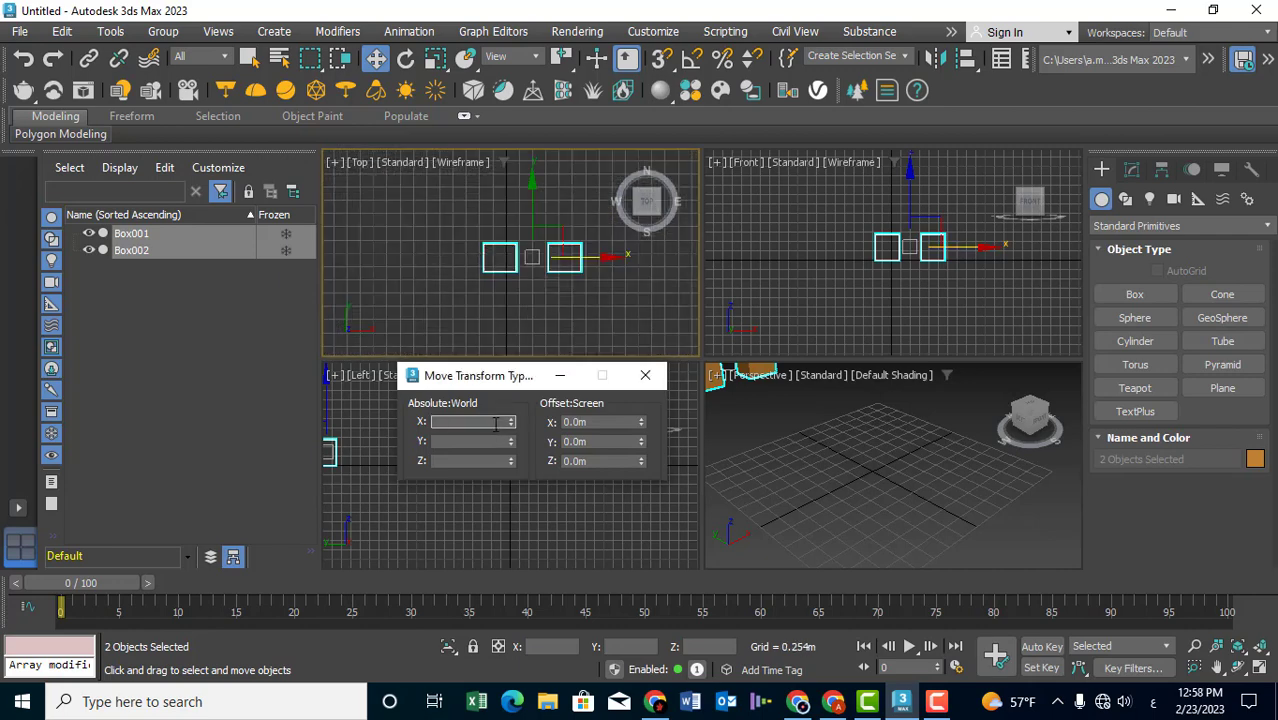
pyautogui.write('0')
pyautogui.click(482, 442)
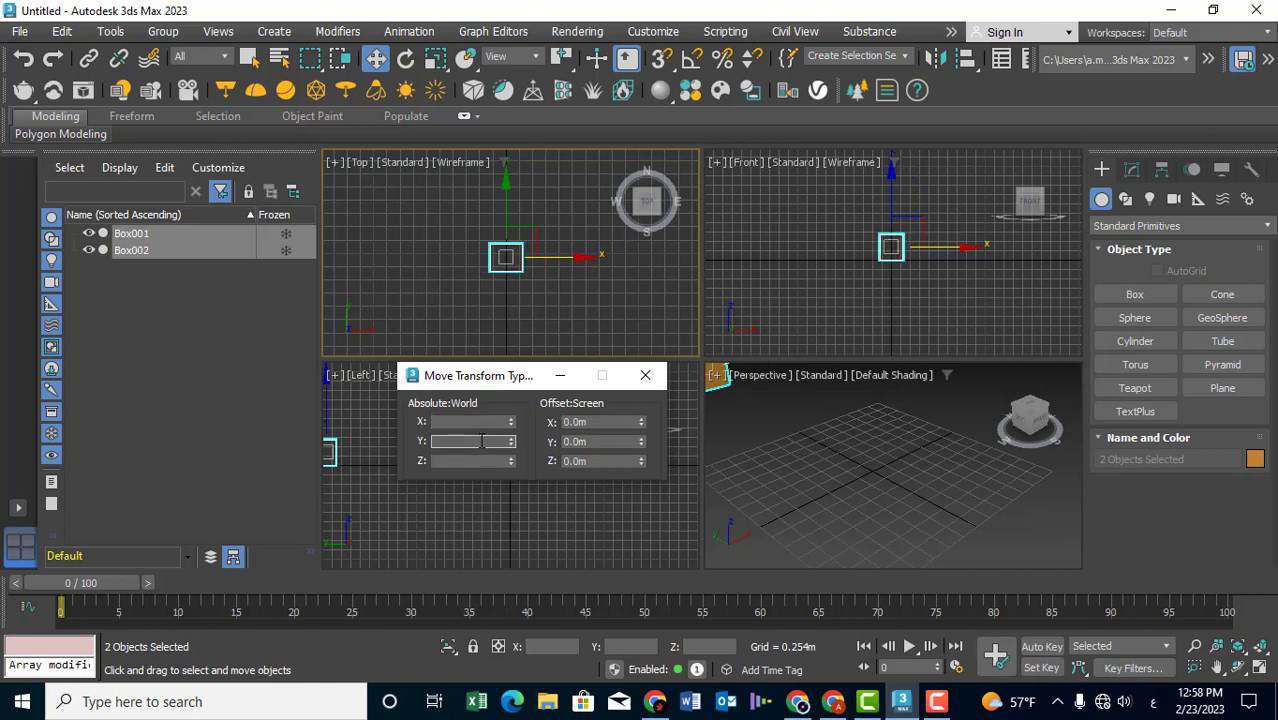
pyautogui.write('0')
pyautogui.click(473, 462)
pyautogui.write('0')
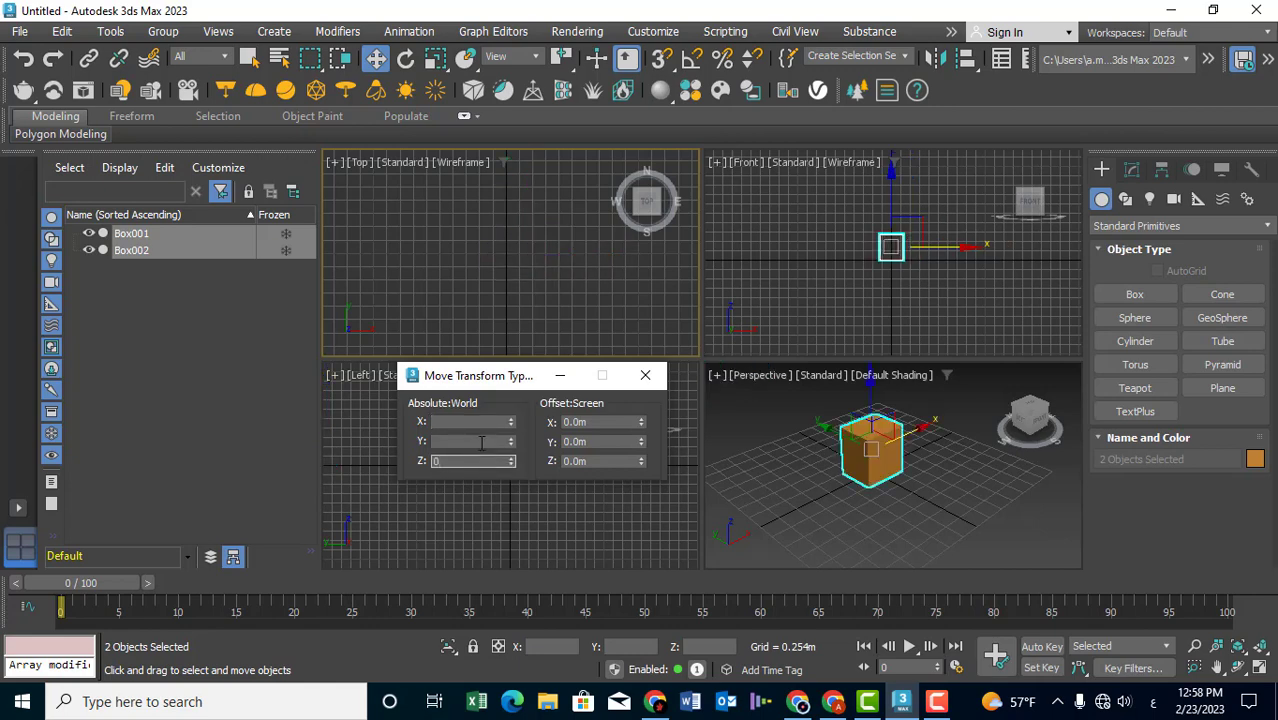
pyautogui.click(482, 442)
pyautogui.moveTo(488, 310)
pyautogui.mouseDown(button='middle')
pyautogui.moveTo(479, 265)
pyautogui.moveTo(484, 294)
pyautogui.moveTo(507, 230)
pyautogui.mouseUp(button='middle')
pyautogui.scroll(2, 505, 226)
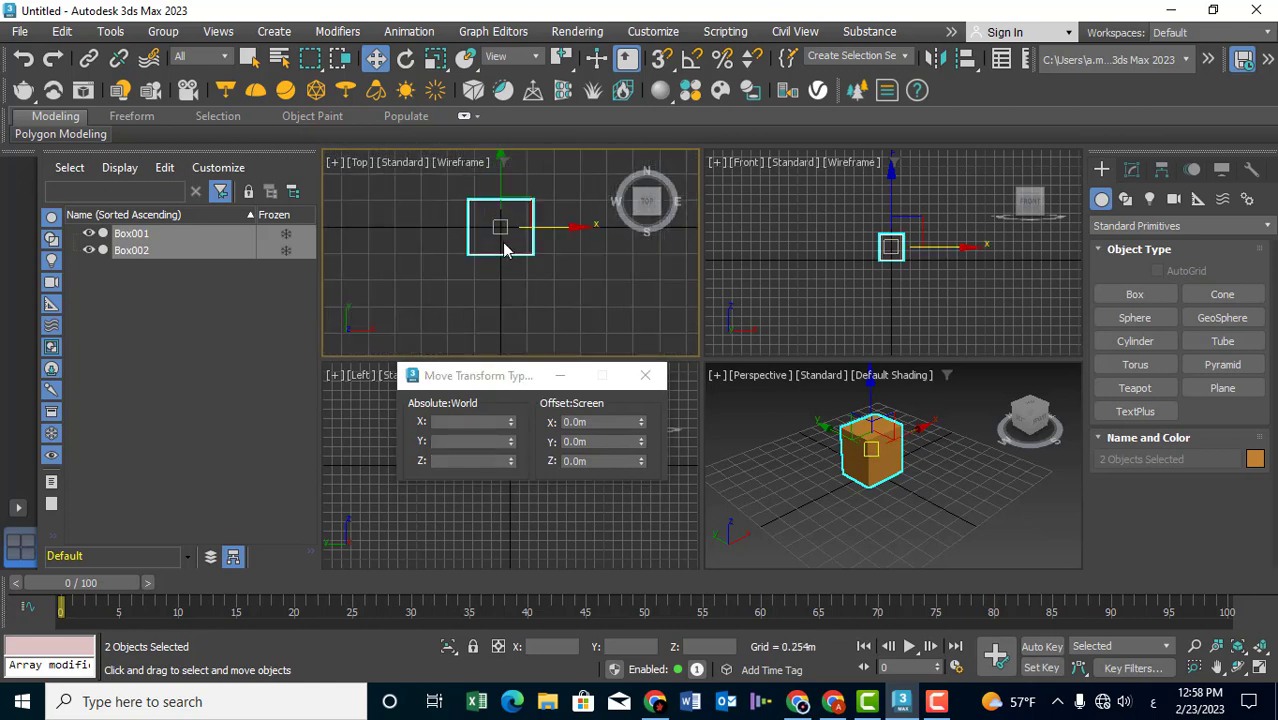
pyautogui.scroll(2, 485, 262)
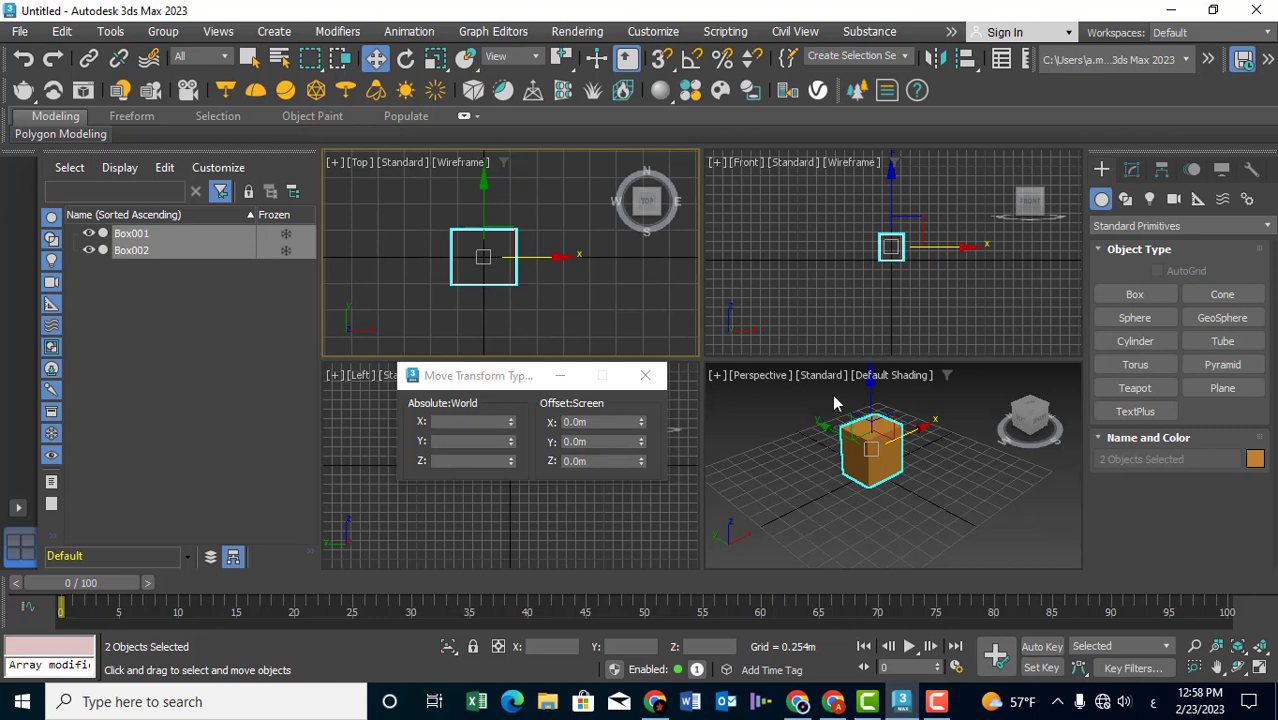
pyautogui.moveTo(893, 240); pyautogui.dragTo(836, 285, button='middle')
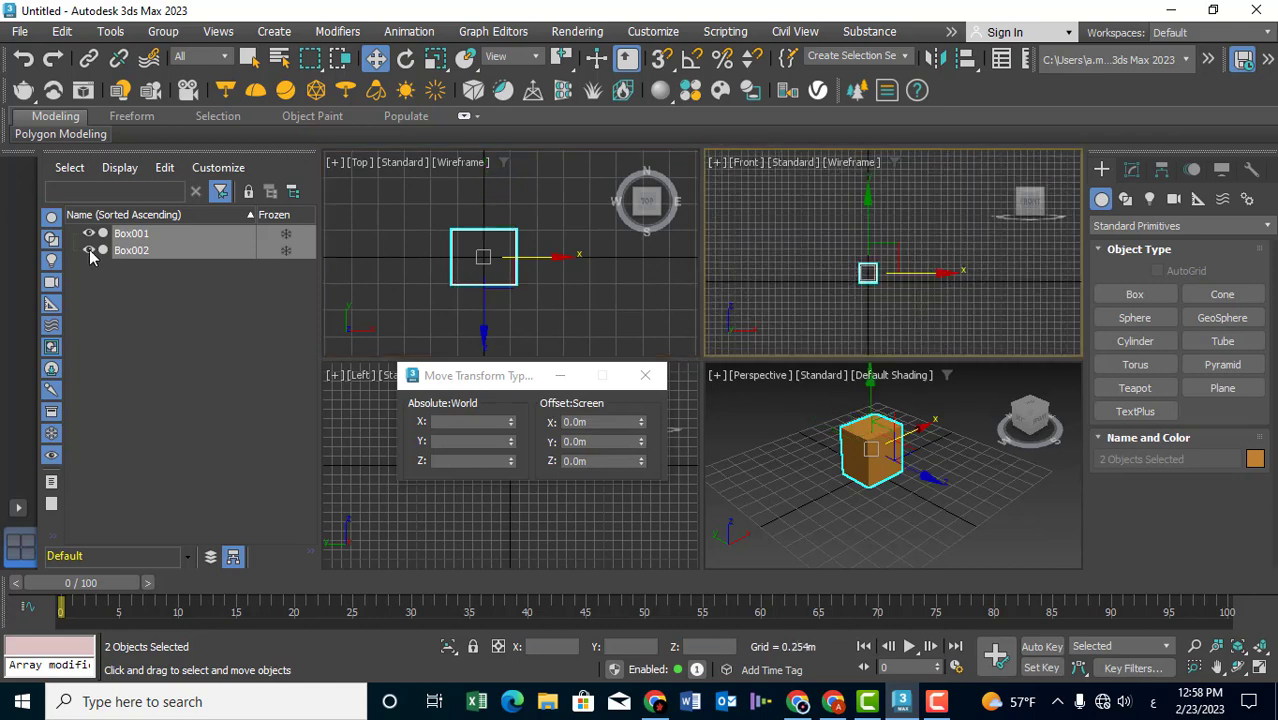
# Step: Select Box002 alone and move it right along X to 0.944 m
pyautogui.click(547, 301)
pyautogui.click(517, 258)
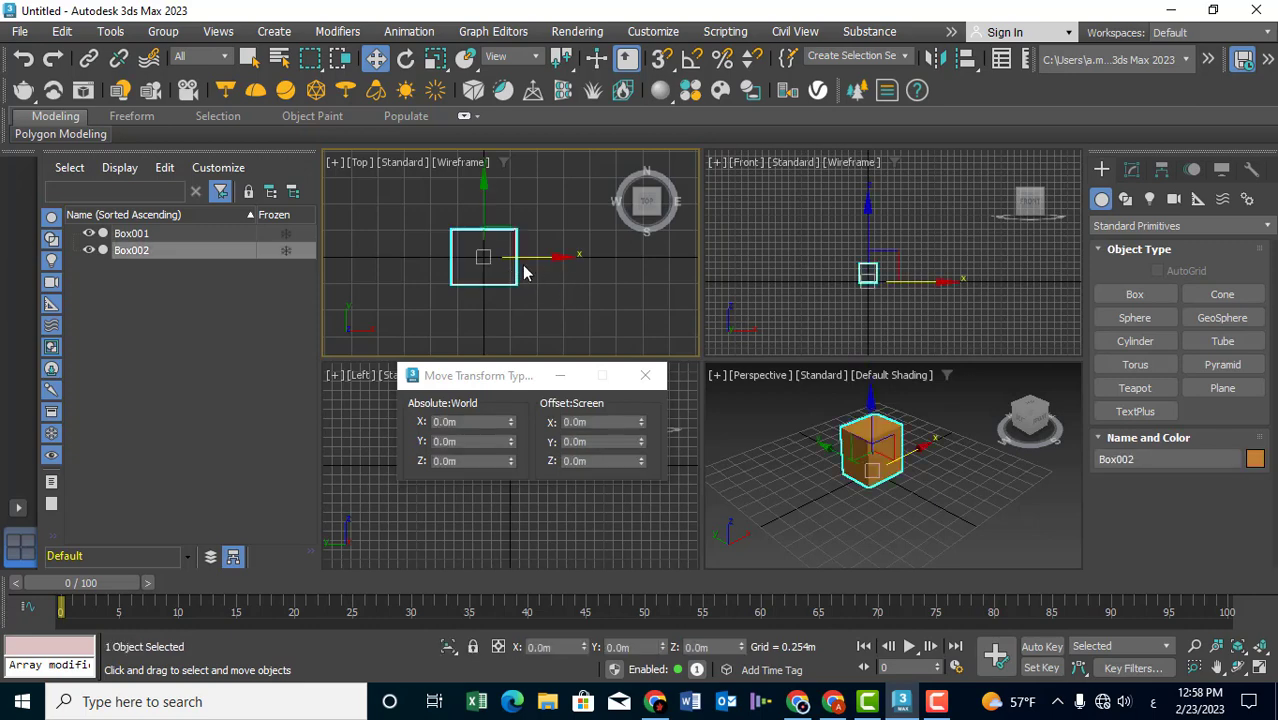
pyautogui.moveTo(517, 258); pyautogui.dragTo(621, 273)
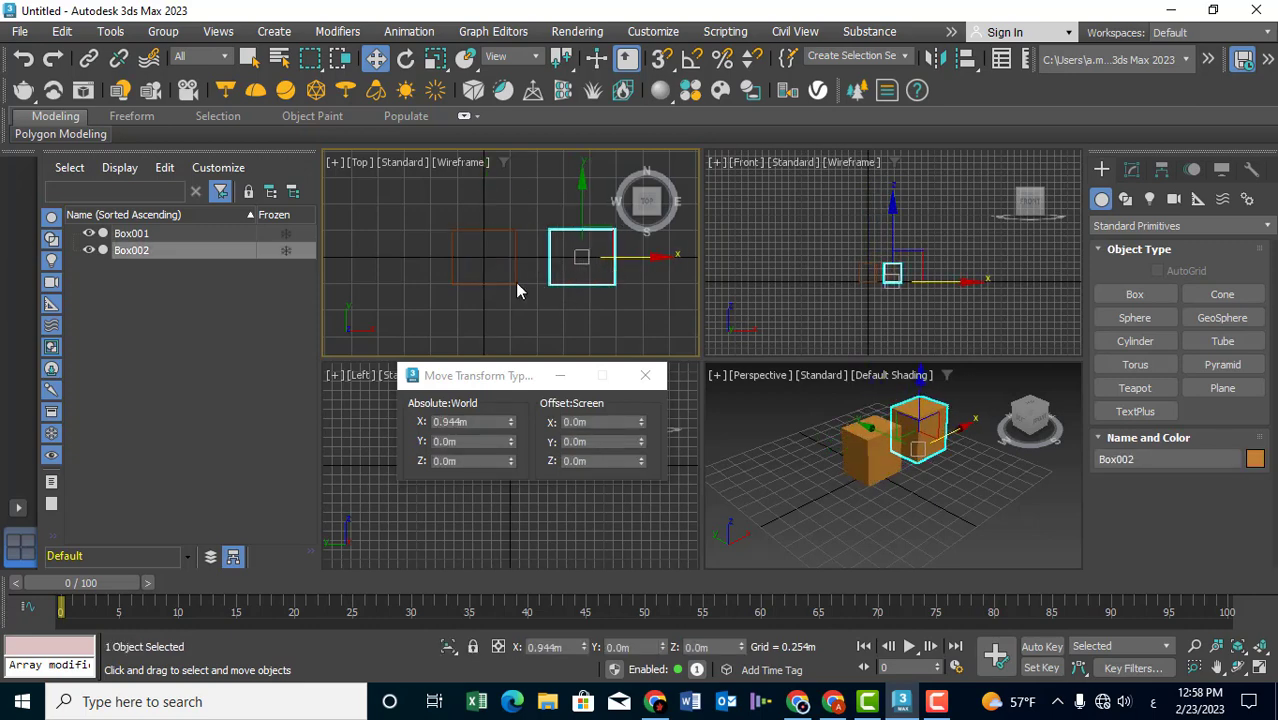
pyautogui.moveTo(517, 291)
pyautogui.mouseDown(button='middle')
pyautogui.moveTo(448, 277)
pyautogui.moveTo(457, 283)
pyautogui.mouseUp(button='middle')
# Step: Shorten Box002's Length to 0.316 m and select Box001
pyautogui.click(1132, 172)
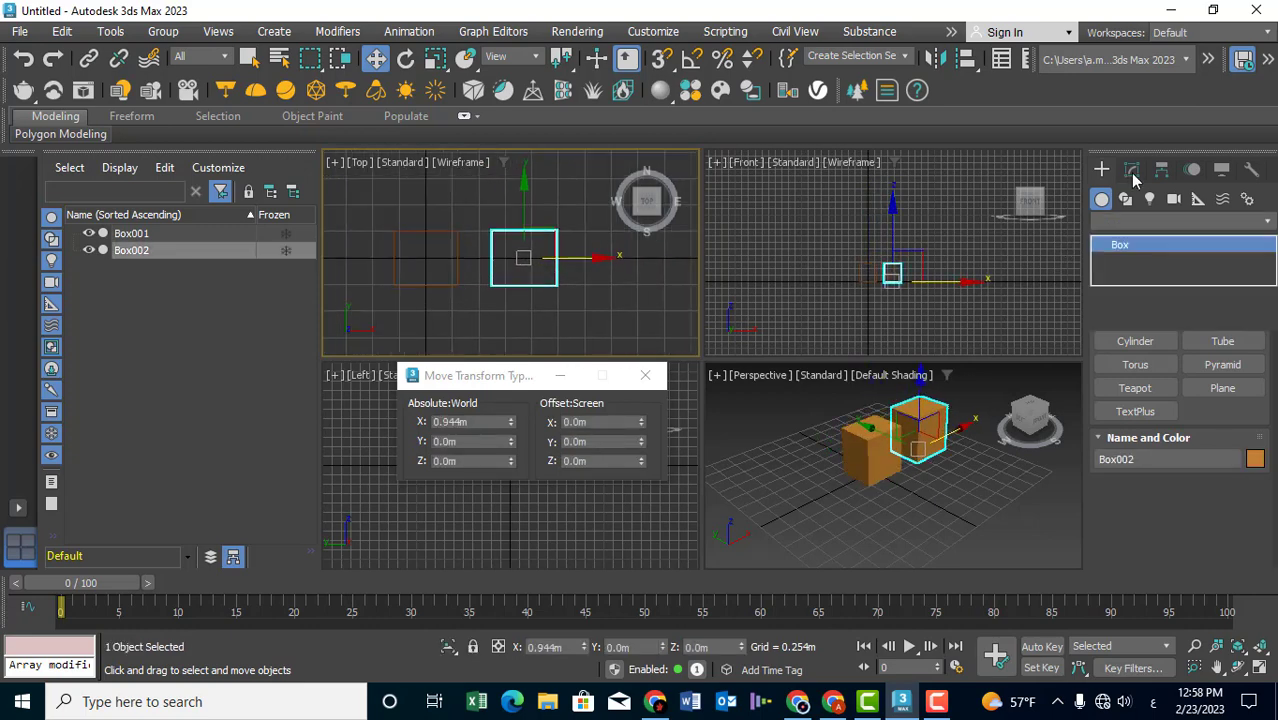
pyautogui.moveTo(1237, 378)
pyautogui.mouseDown()
pyautogui.moveTo(1238, 315)
pyautogui.moveTo(1240, 413)
pyautogui.mouseUp()
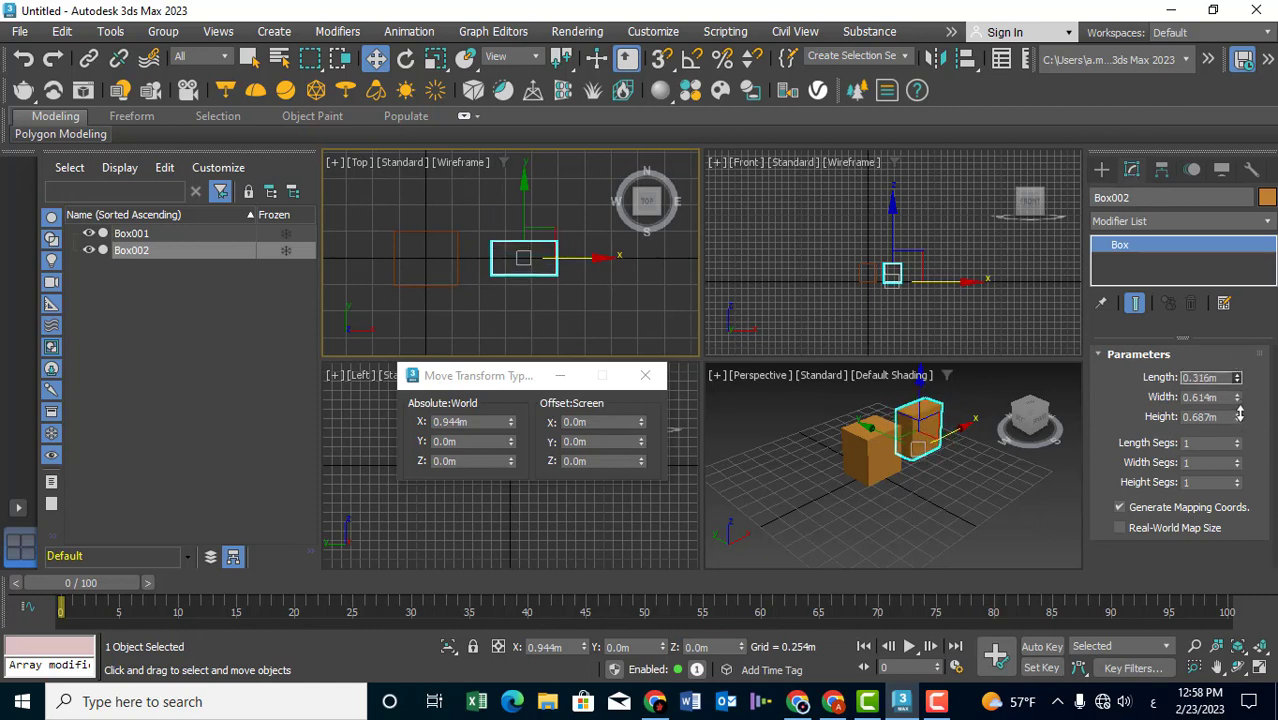
pyautogui.moveTo(485, 273); pyautogui.dragTo(476, 293, button='middle')
pyautogui.click(485, 285)
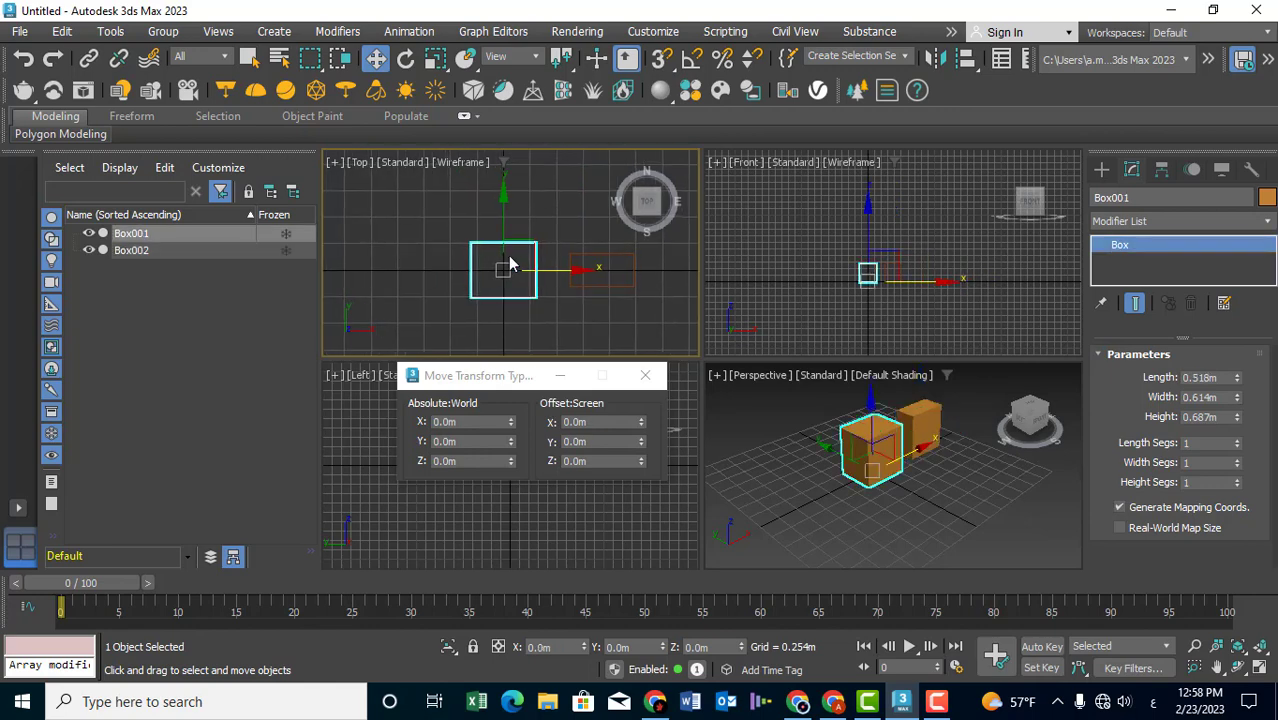
pyautogui.rightClick(505, 262)
# Step: Clone Box001 as an Instance, Box003, and move it left to X -1.077 m
pyautogui.click(530, 413)
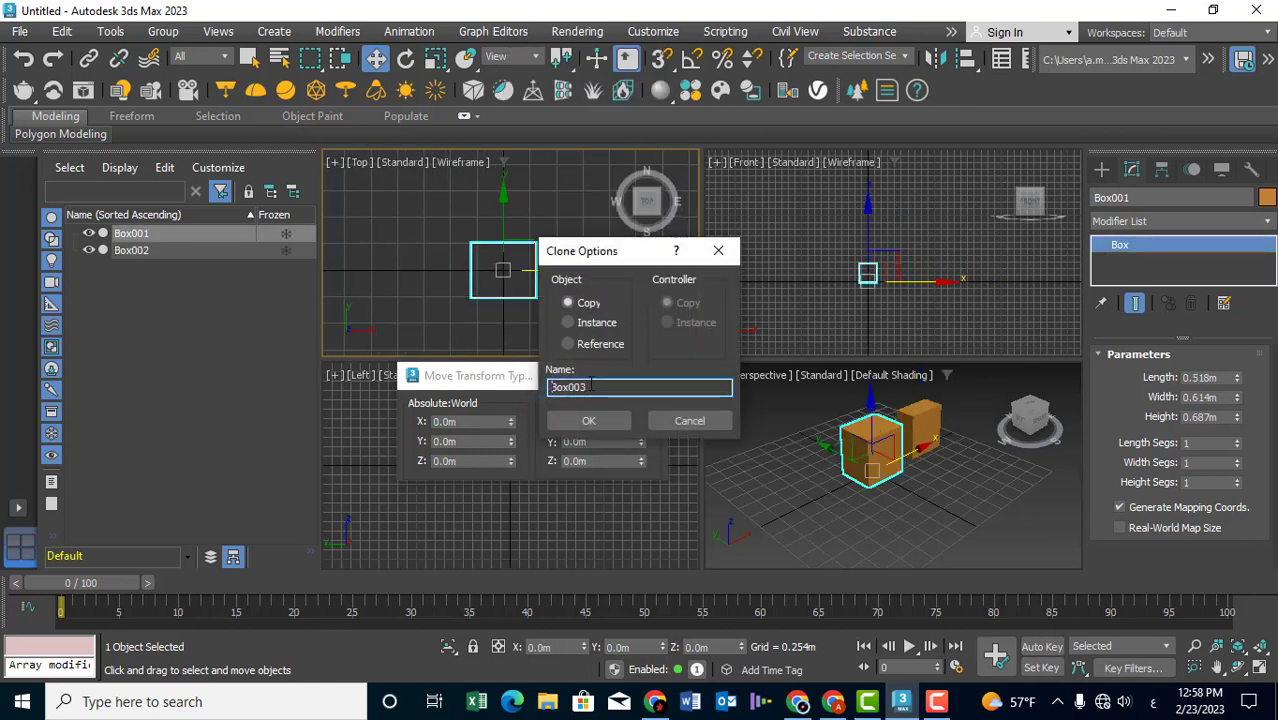
pyautogui.click(583, 324)
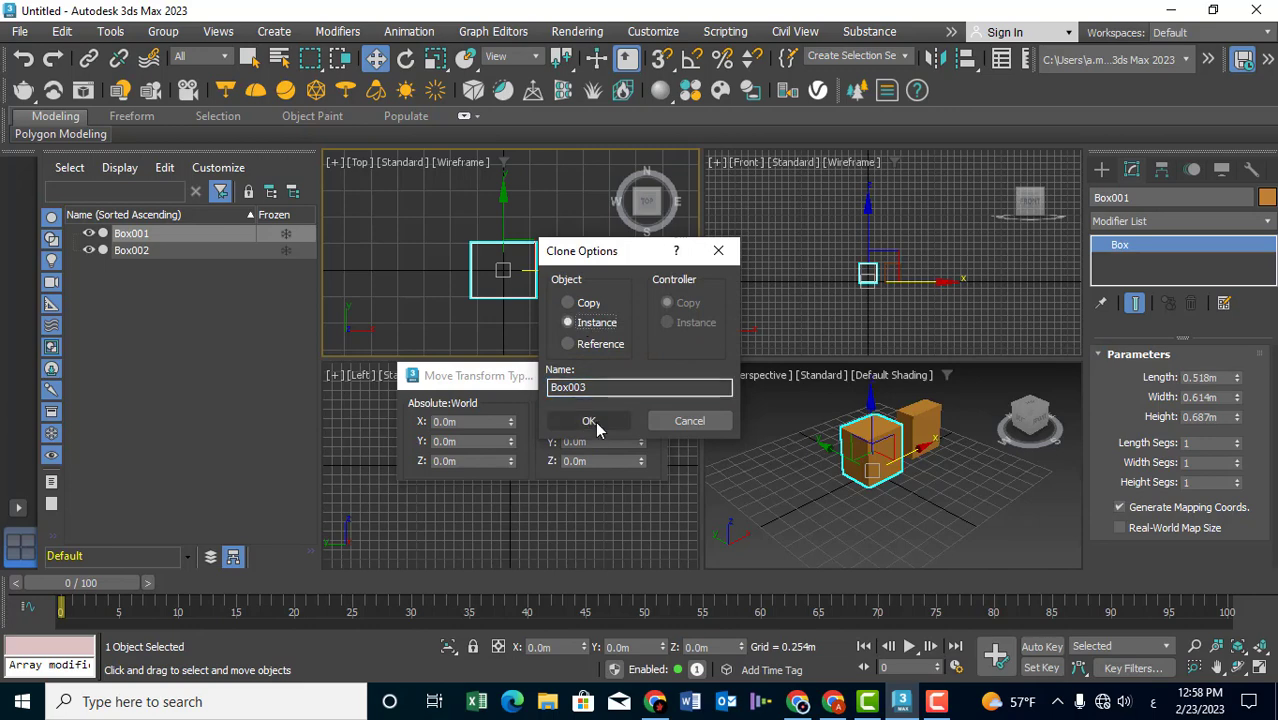
pyautogui.click(588, 421)
pyautogui.moveTo(565, 268); pyautogui.dragTo(453, 275)
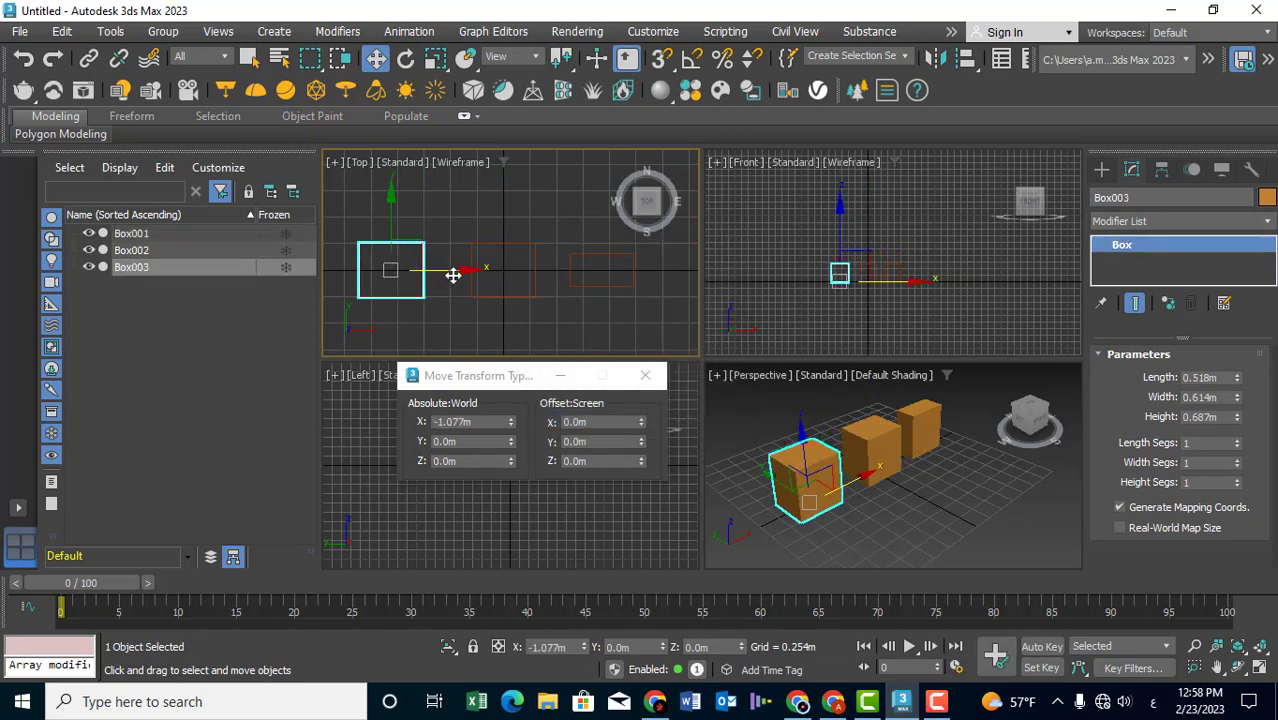
pyautogui.moveTo(480, 284); pyautogui.dragTo(512, 277, button='middle')
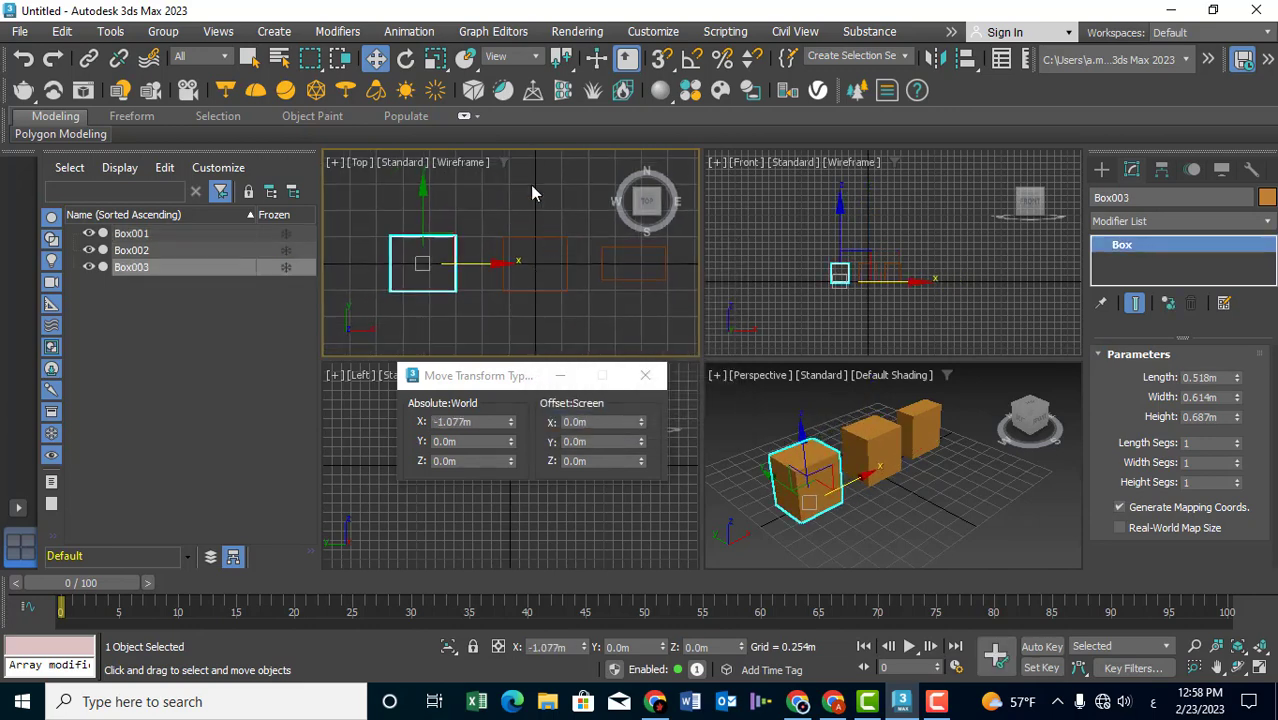
# Step: Set Box003's Length to 0.638 m in the Modify panel
pyautogui.click(90, 268)
pyautogui.click(89, 251)
pyautogui.click(89, 251)
pyautogui.moveTo(1237, 378)
pyautogui.mouseDown()
pyautogui.moveTo(1238, 461)
pyautogui.moveTo(1237, 395)
pyautogui.mouseUp()
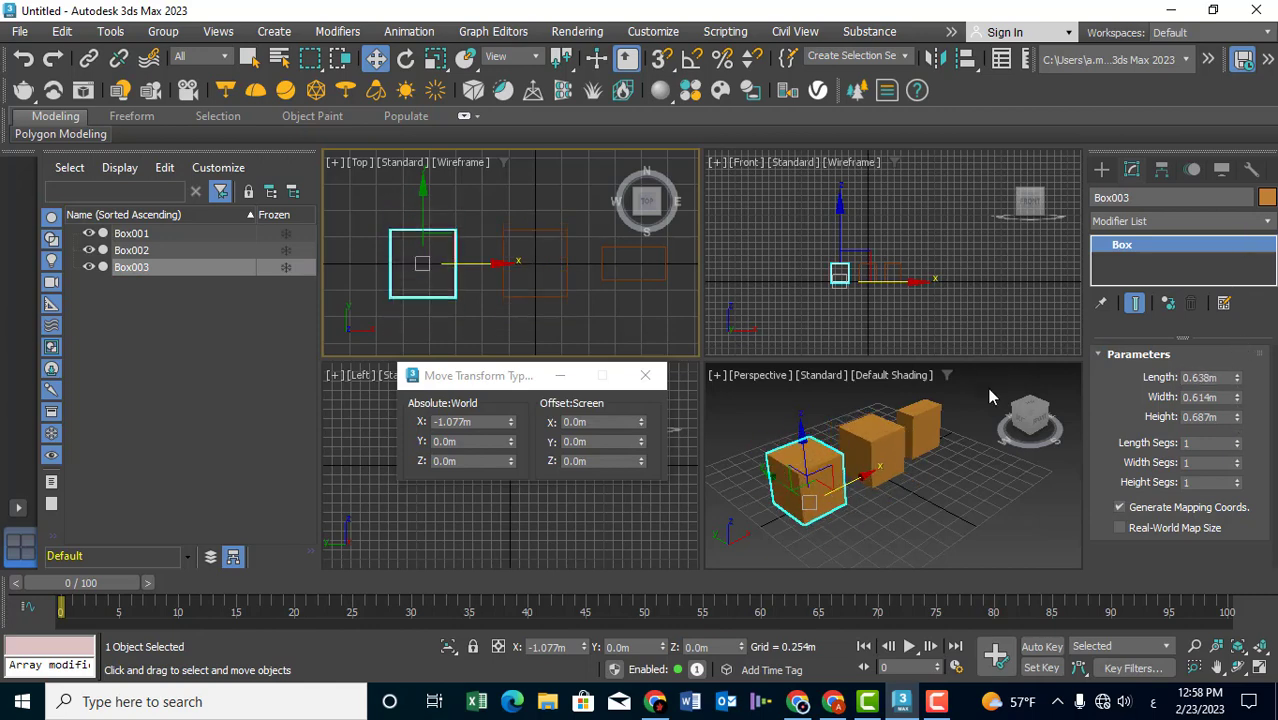
# Step: Lower Box001's Height to 0.591 m, make it unique, and set Length 0.497 m
pyautogui.click(567, 292)
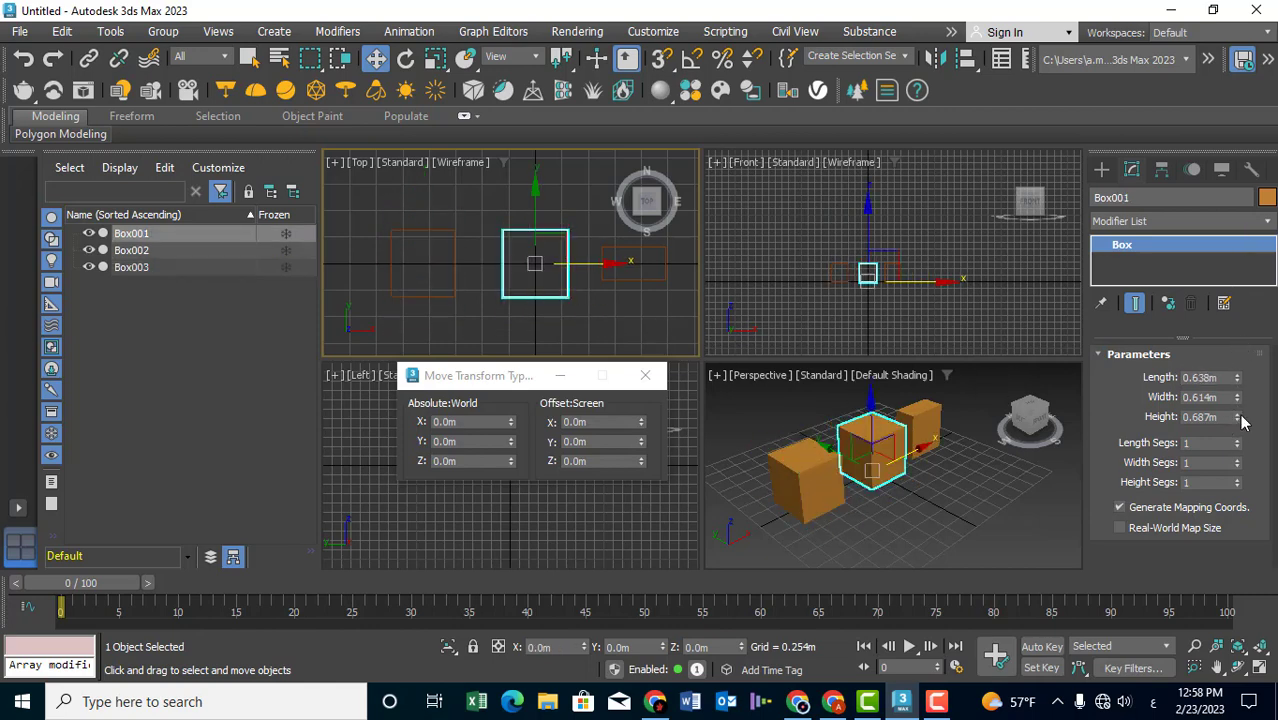
pyautogui.moveTo(1238, 419); pyautogui.dragTo(1248, 432)
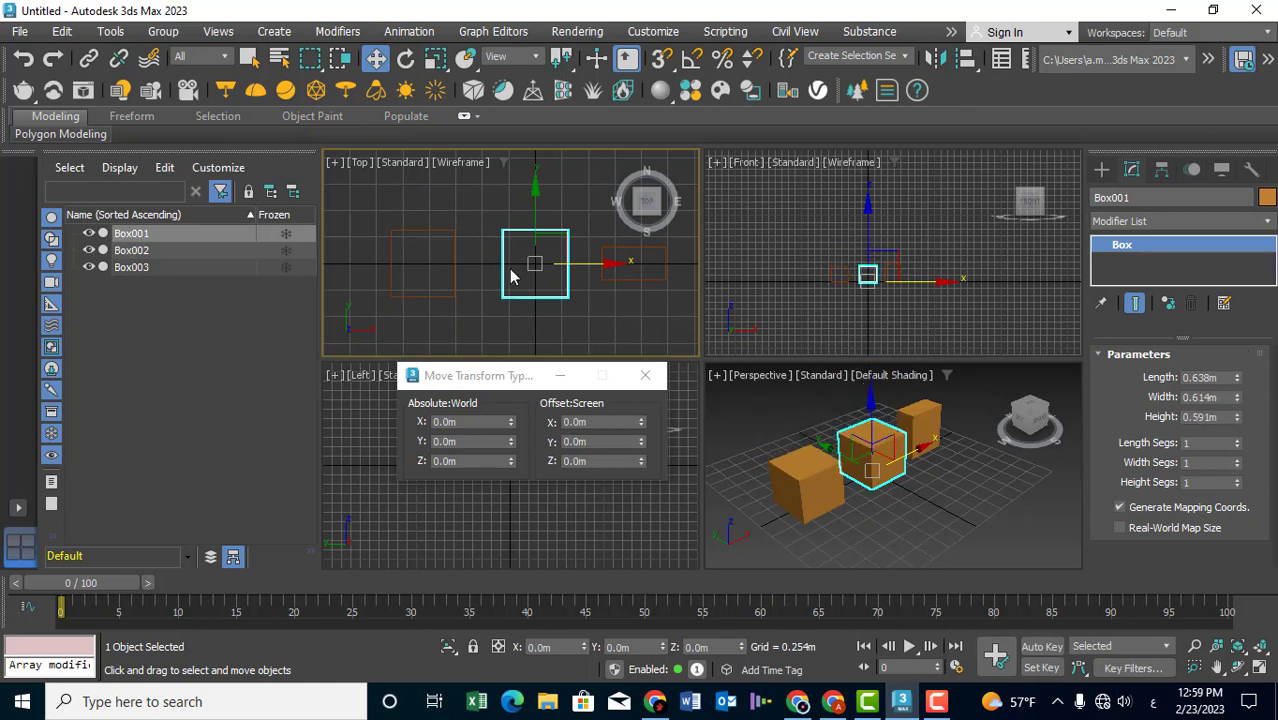
pyautogui.moveTo(510, 277); pyautogui.dragTo(497, 262, button='middle')
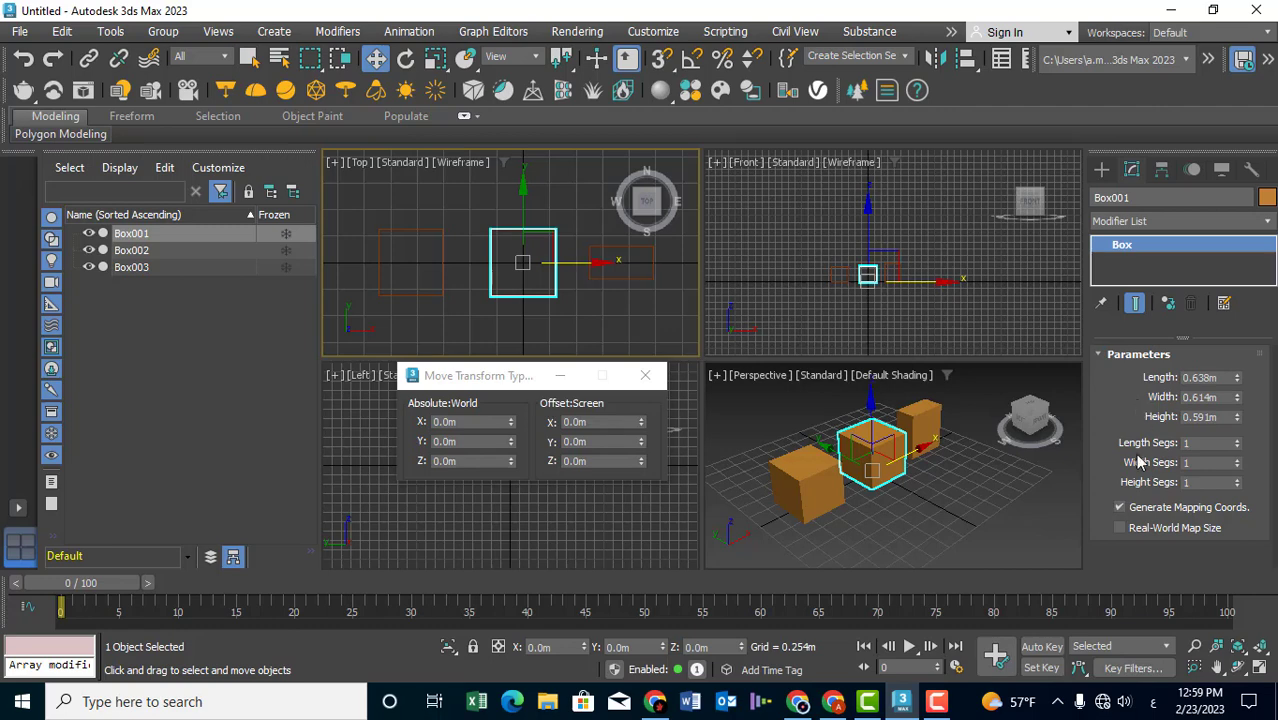
pyautogui.click(1171, 310)
pyautogui.moveTo(1238, 382); pyautogui.dragTo(1236, 370)
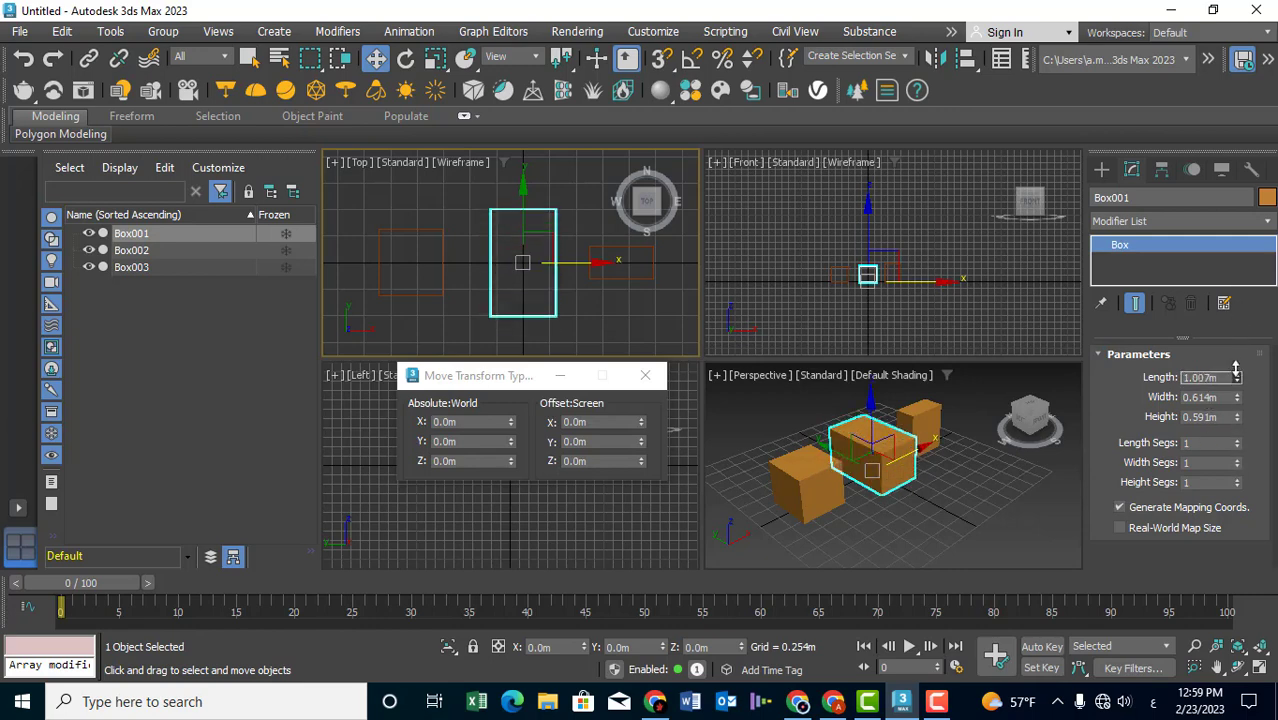
pyautogui.moveTo(1236, 370); pyautogui.dragTo(1236, 400)
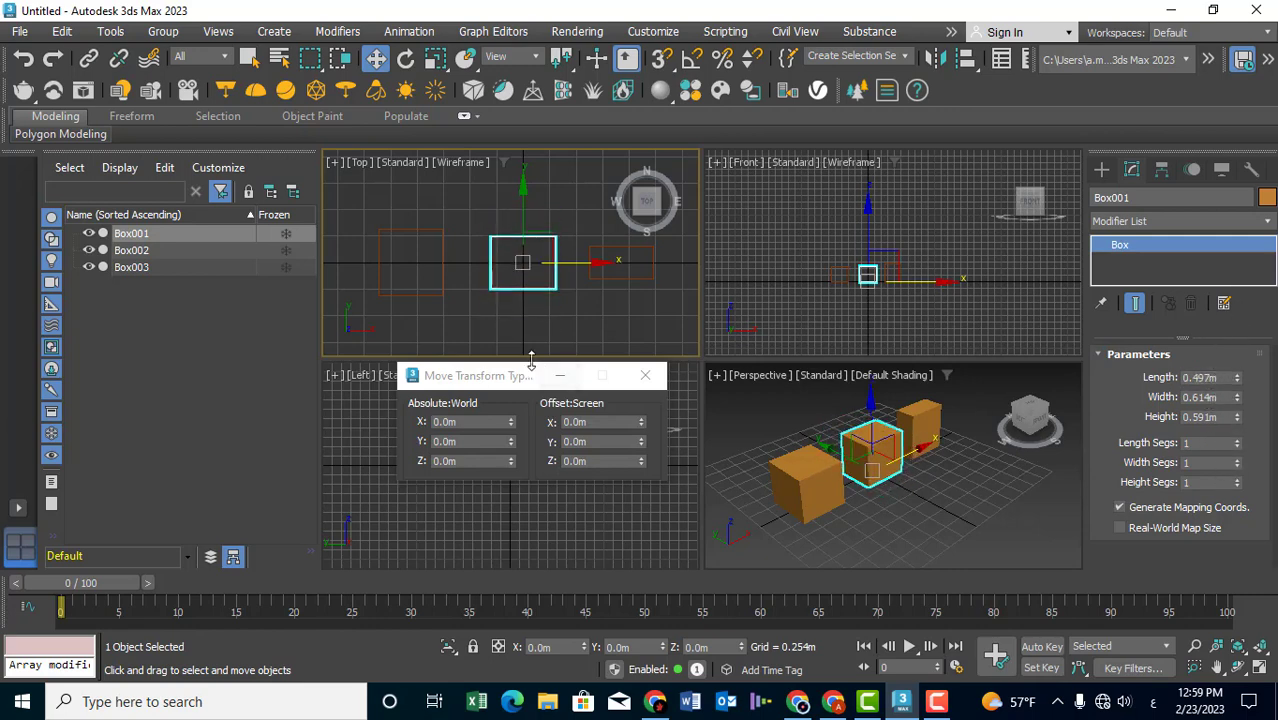
# Step: Shorten Box003's Length to 0.504 m and Shift-drag a clone upward along Y
pyautogui.click(424, 231)
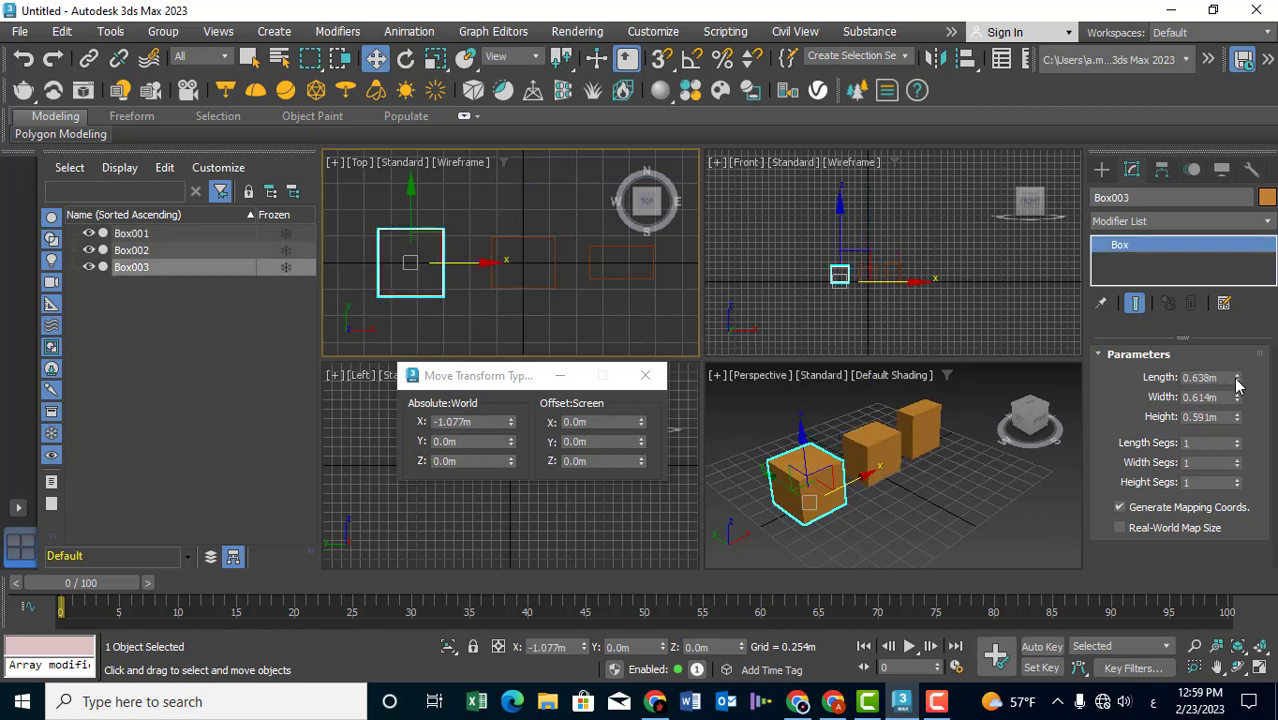
pyautogui.moveTo(1238, 384); pyautogui.dragTo(1229, 399)
pyautogui.moveTo(430, 326); pyautogui.dragTo(479, 314, button='middle')
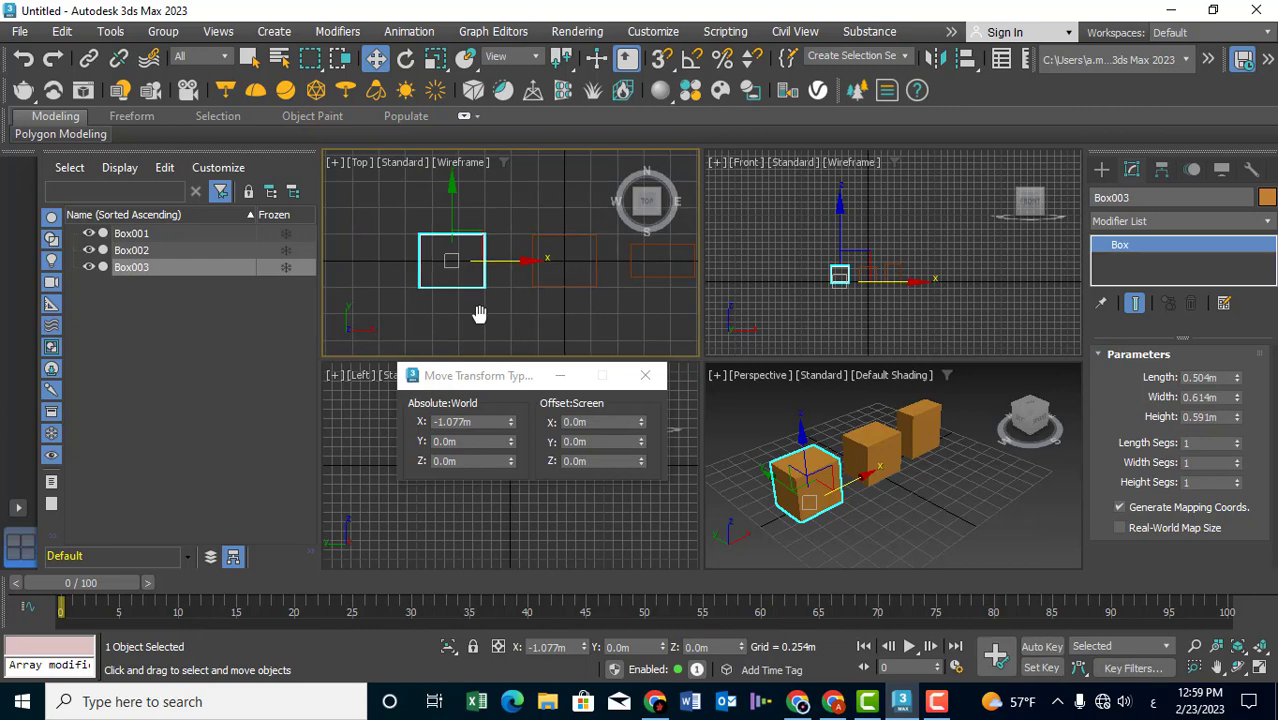
pyautogui.scroll(-3, 479, 315)
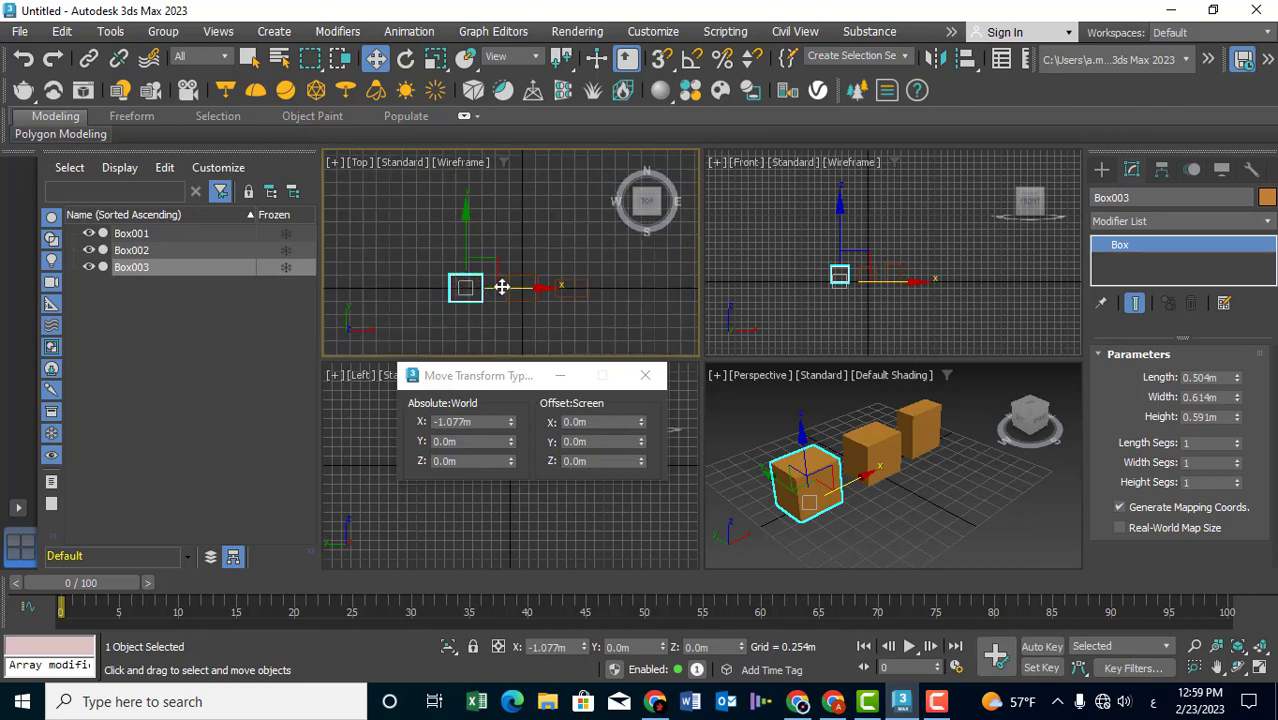
pyautogui.keyDown('shift'); pyautogui.moveTo(465, 228); pyautogui.dragTo(461, 175); pyautogui.keyUp('shift')
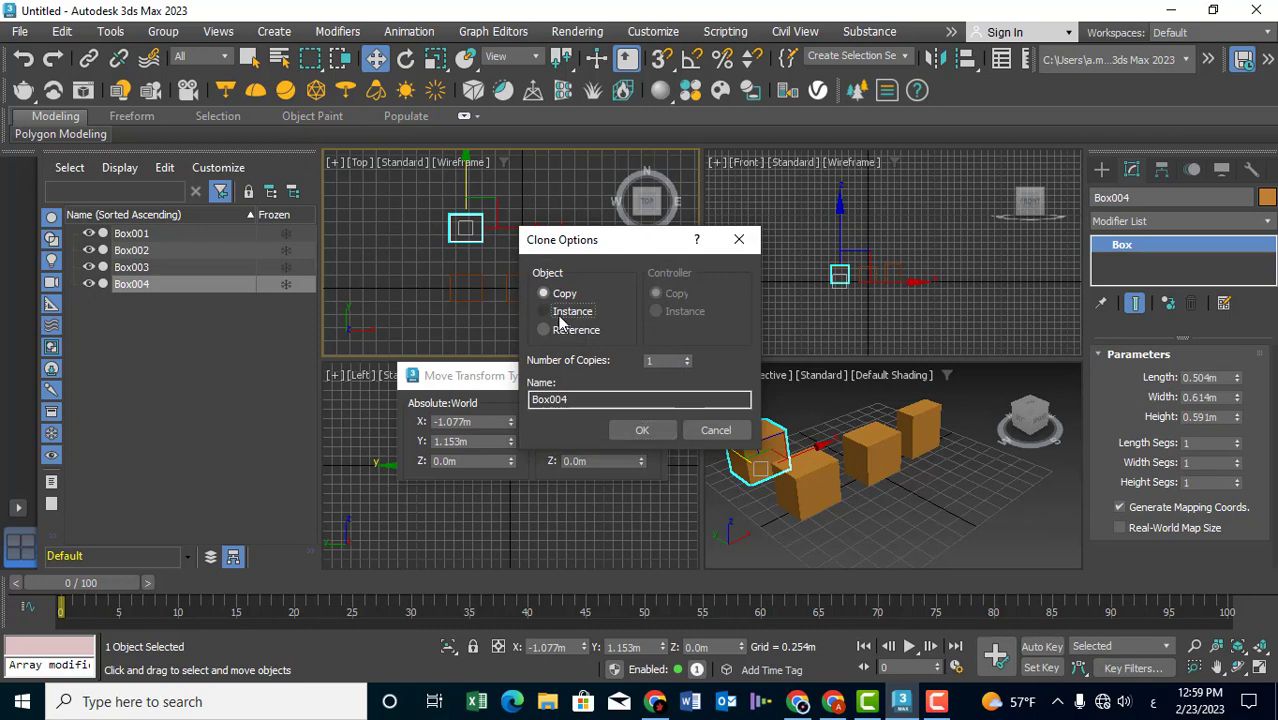
# Step: Create three Reference clones of Box003 in a row along Y
pyautogui.click(561, 313)
pyautogui.click(572, 330)
pyautogui.click(653, 436)
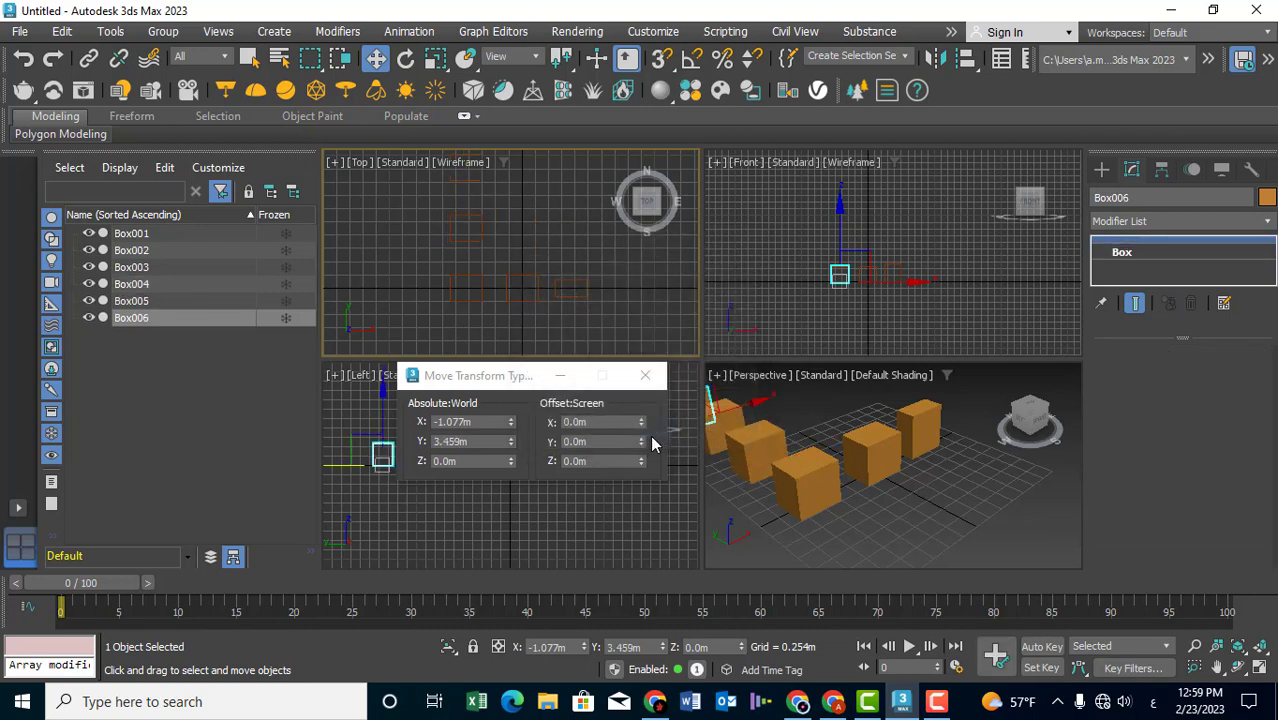
pyautogui.scroll(-1, 790, 450)
pyautogui.scroll(-1, 820, 500)
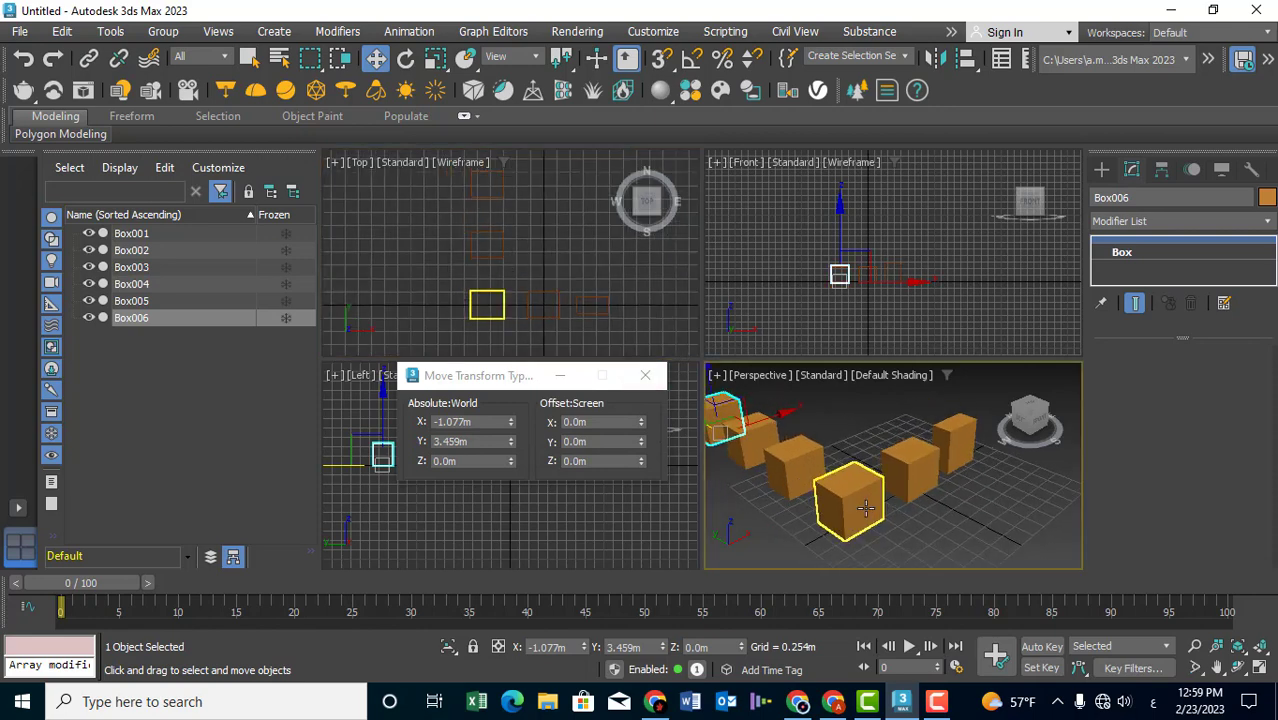
pyautogui.scroll(-2, 838, 527)
pyautogui.scroll(2, 850, 510)
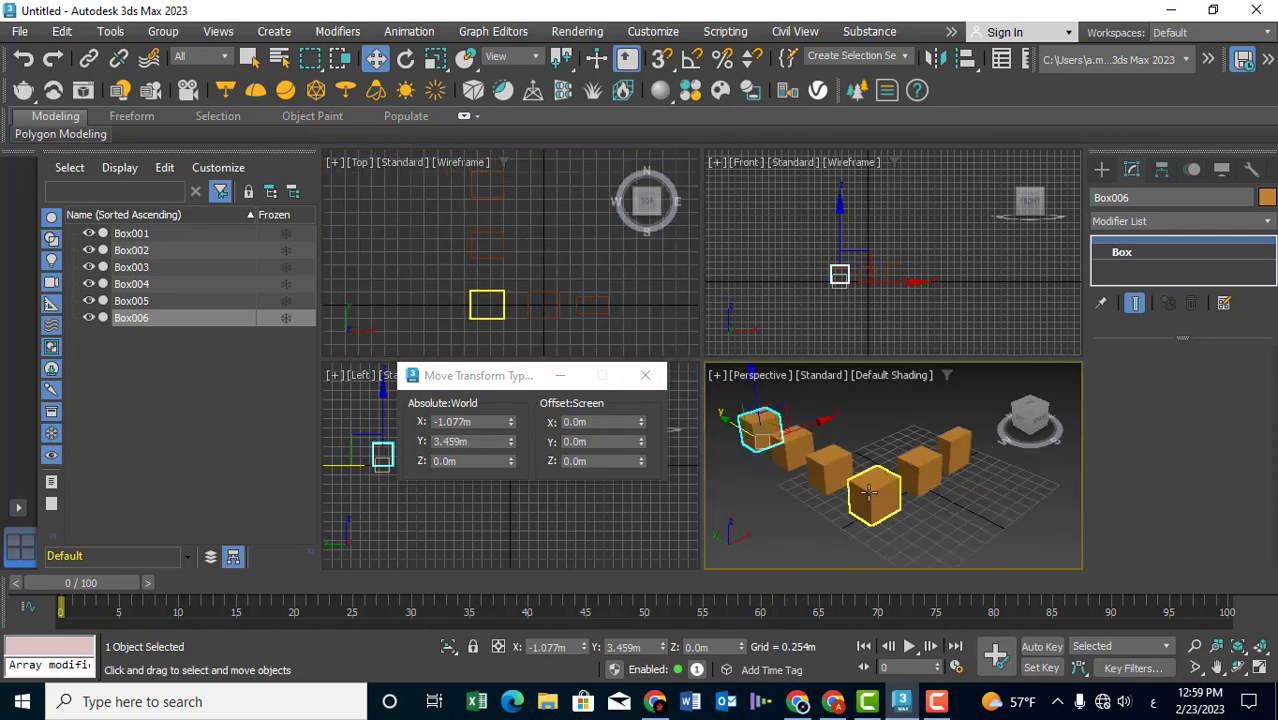
# Step: Shorten Box003 to 0.348 m and thin Box006 to a 0.142 m Length
pyautogui.click(869, 492)
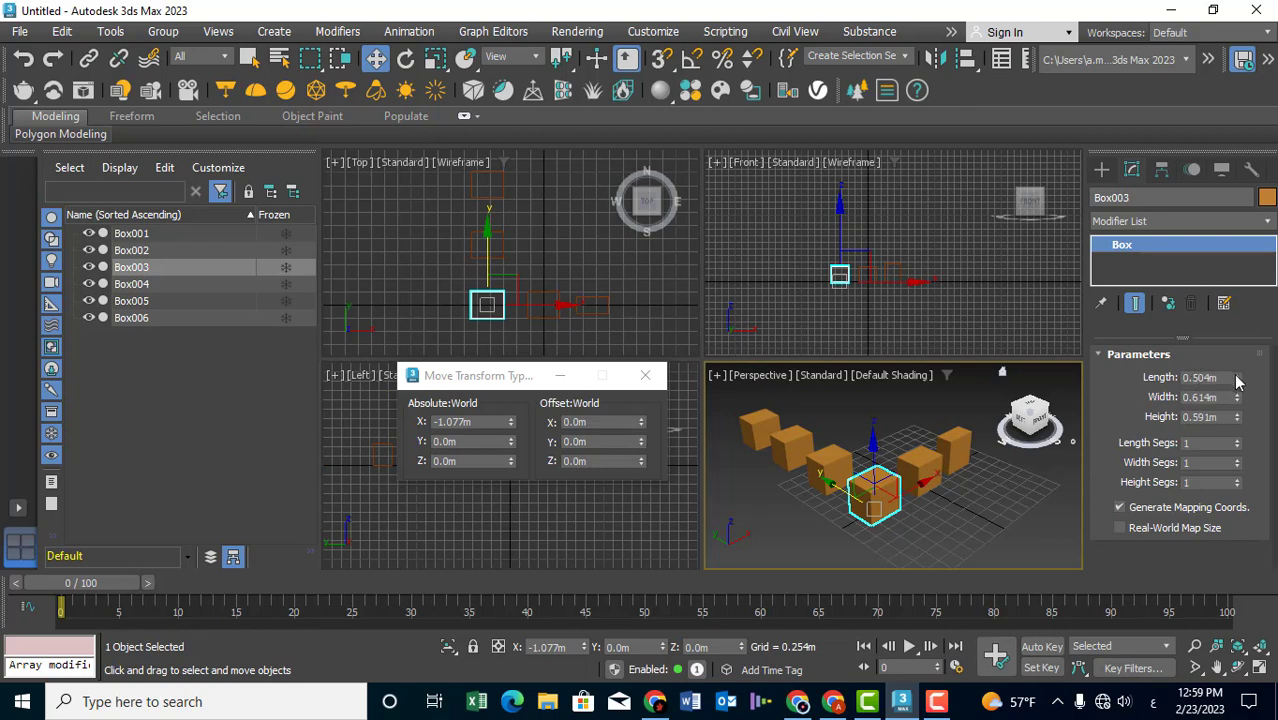
pyautogui.moveTo(1237, 378); pyautogui.dragTo(1248, 400)
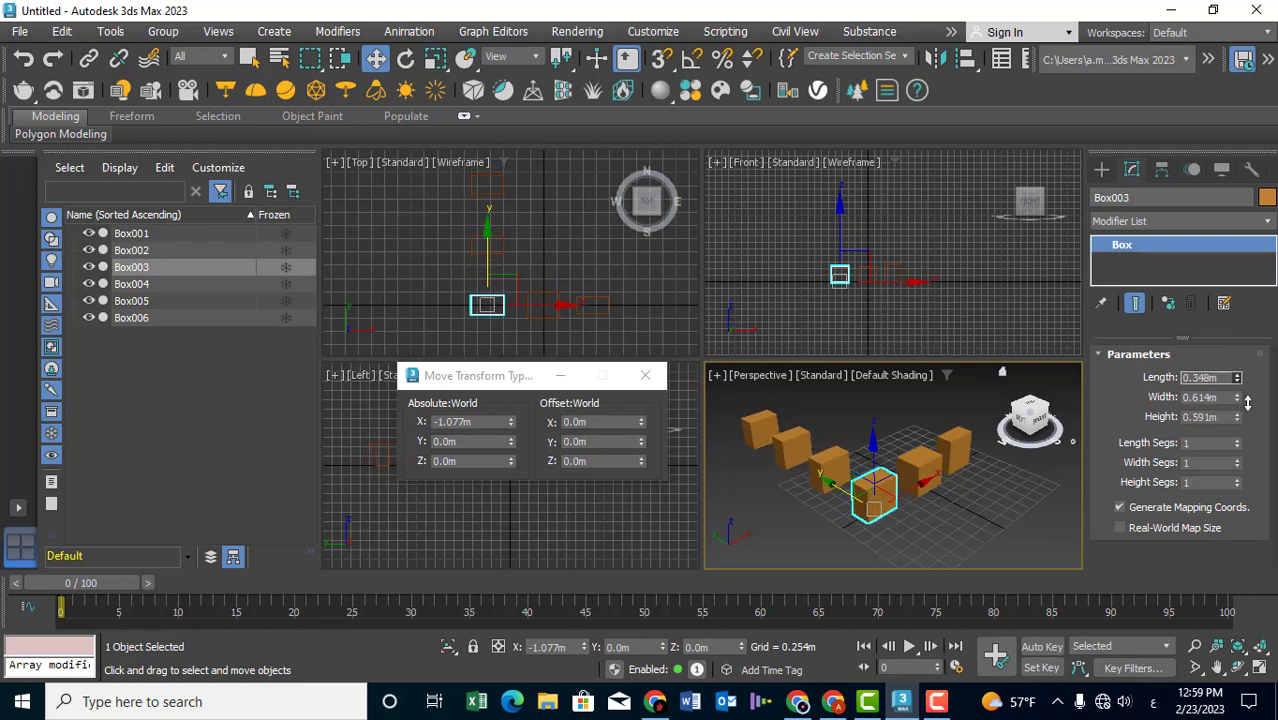
pyautogui.click(828, 458)
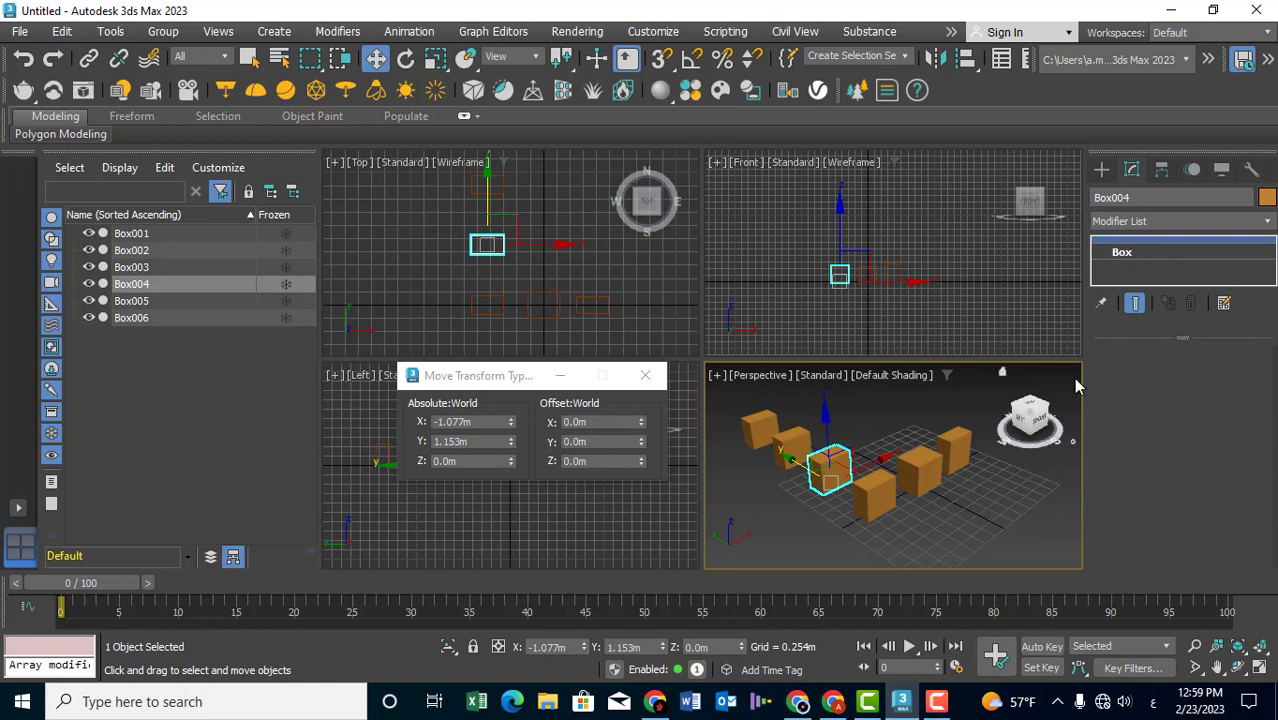
pyautogui.click(790, 445)
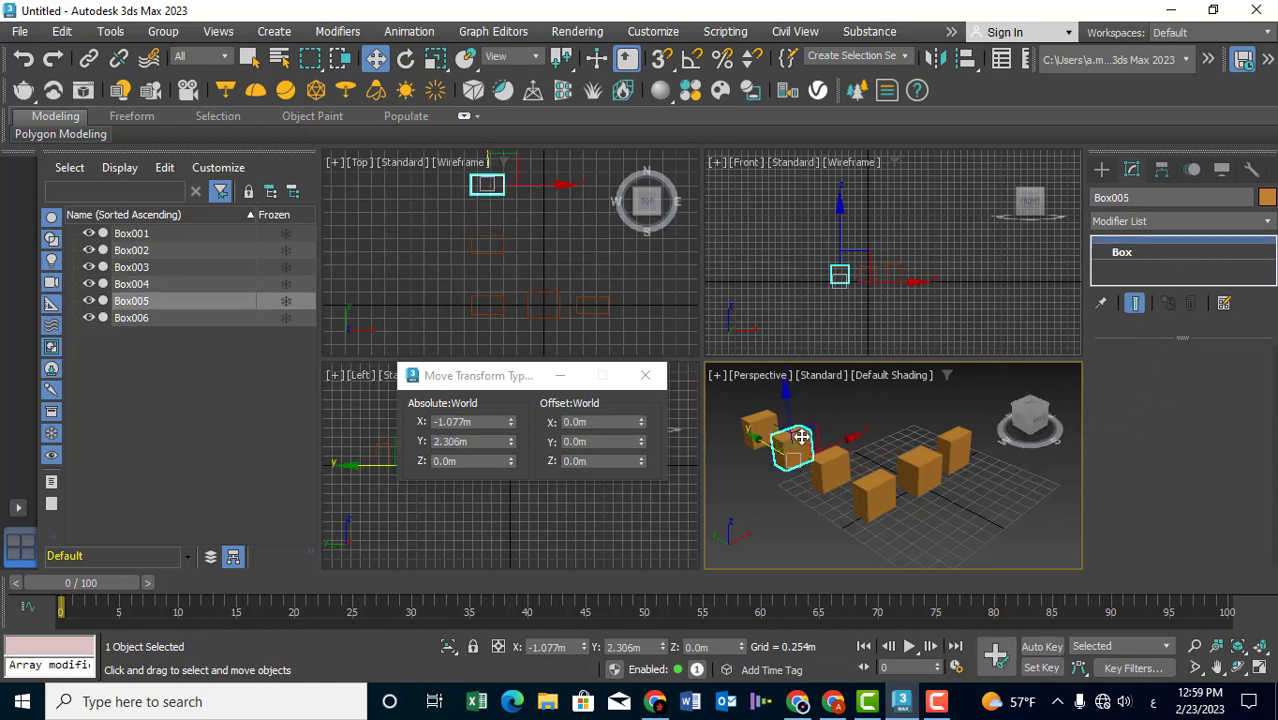
pyautogui.click(755, 426)
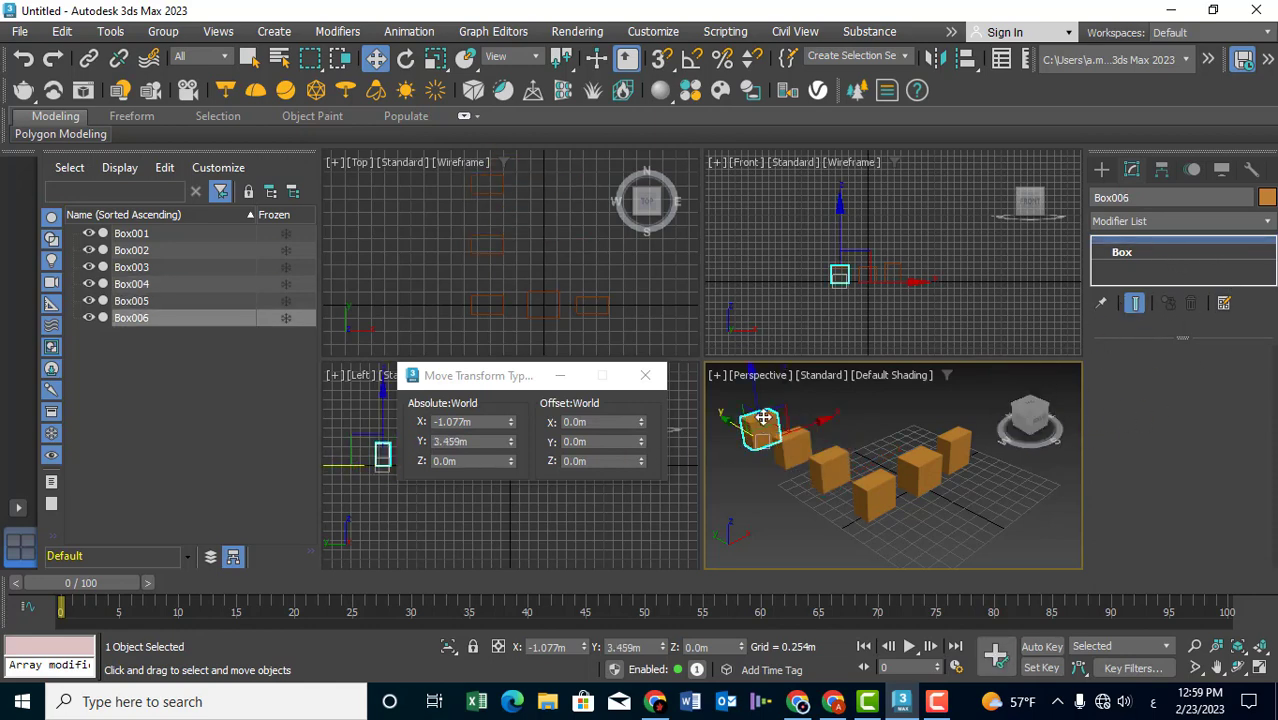
pyautogui.click(1140, 254)
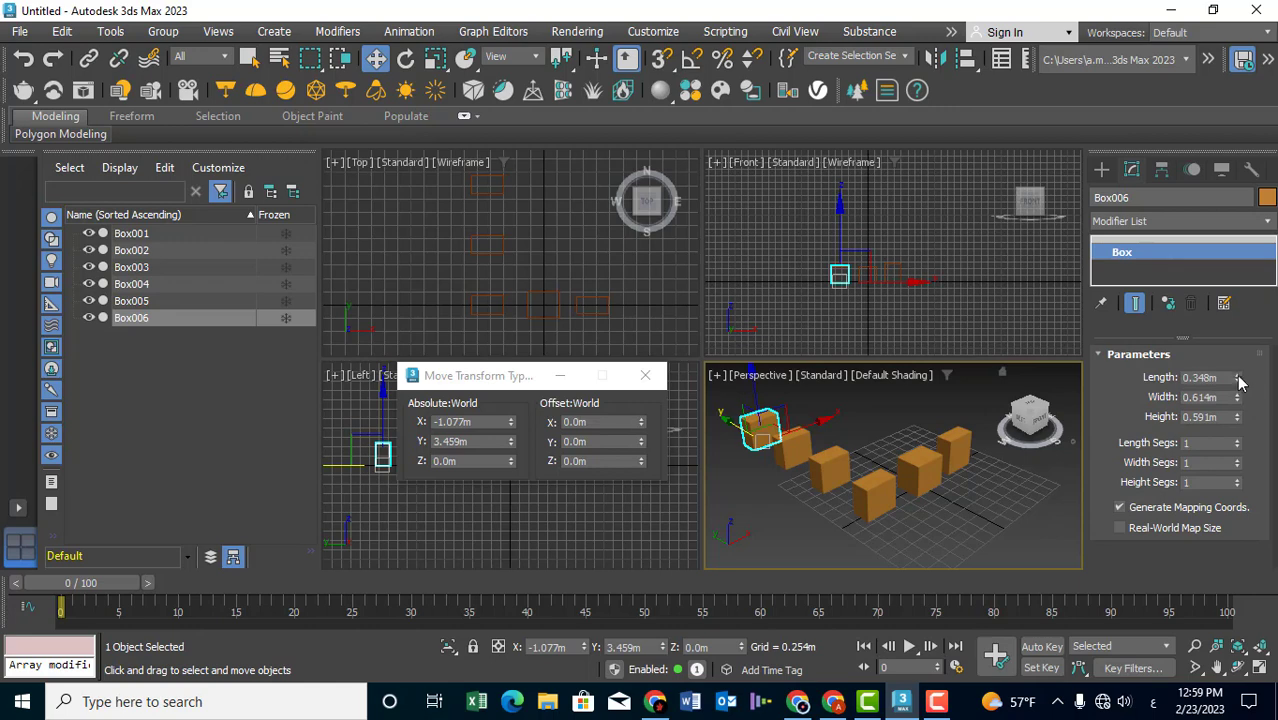
pyautogui.moveTo(1237, 377)
pyautogui.mouseDown()
pyautogui.moveTo(1242, 300)
pyautogui.moveTo(1241, 399)
pyautogui.mouseUp()
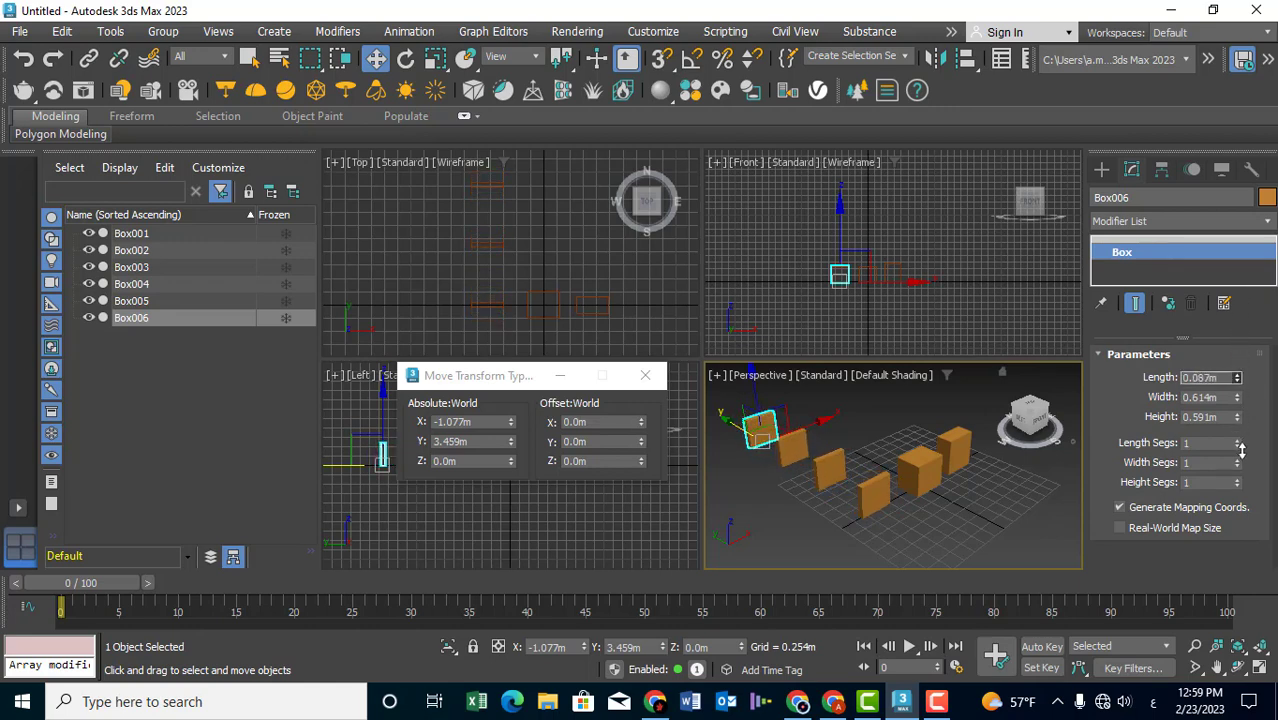
pyautogui.click(1164, 247)
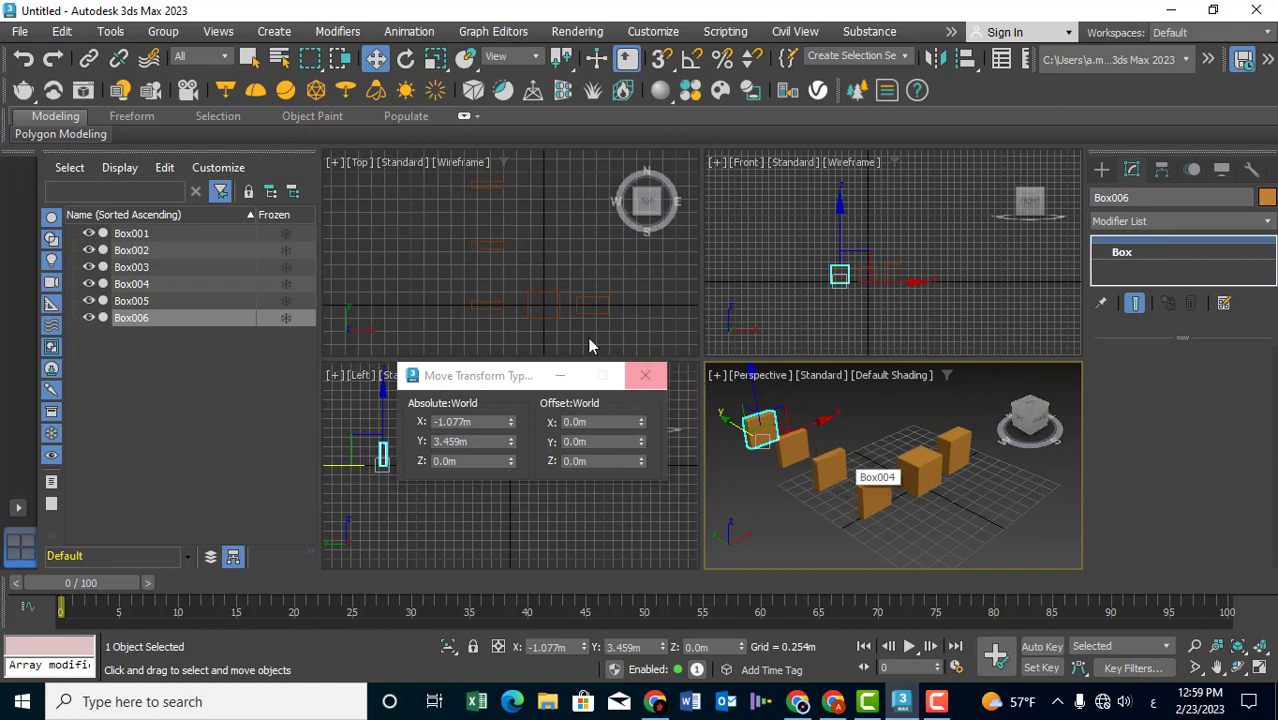
# Step: Frame the top view on the row of boxes, pick Box001, then select all six boxes
pyautogui.rightClick(519, 262)
pyautogui.moveTo(519, 262); pyautogui.dragTo(457, 196, button='middle')
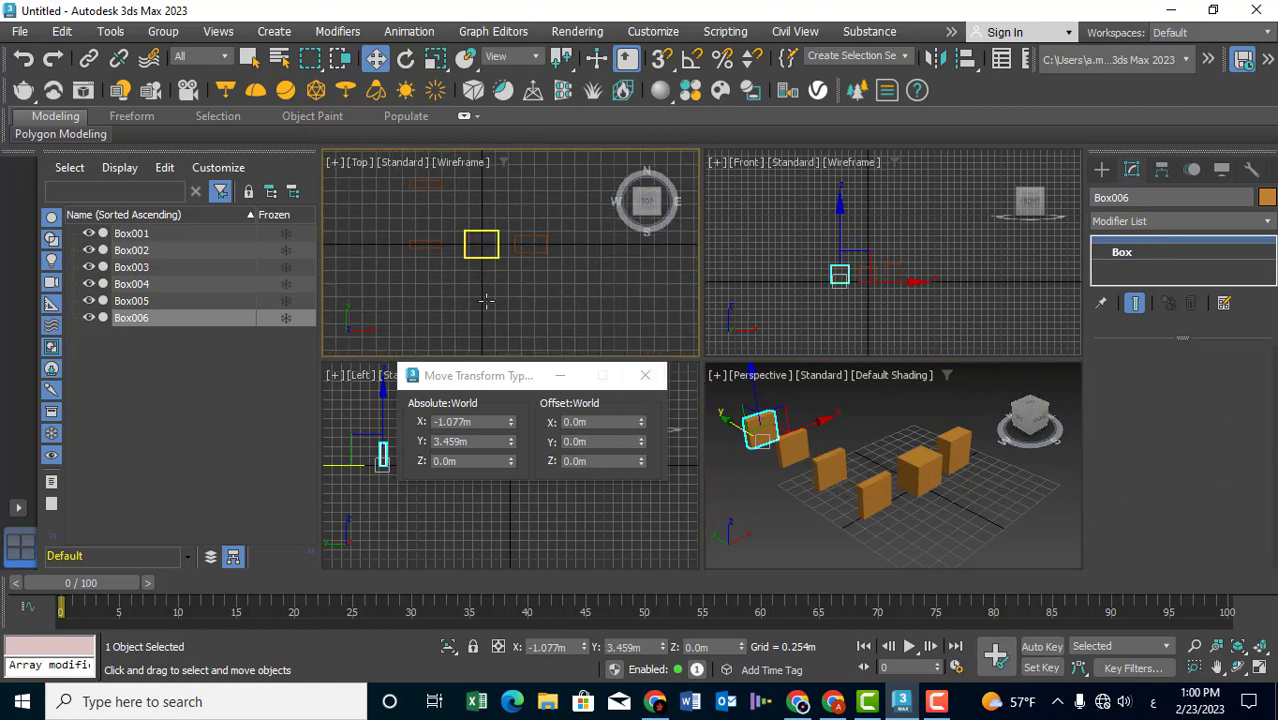
pyautogui.moveTo(546, 295); pyautogui.dragTo(438, 322, button='middle')
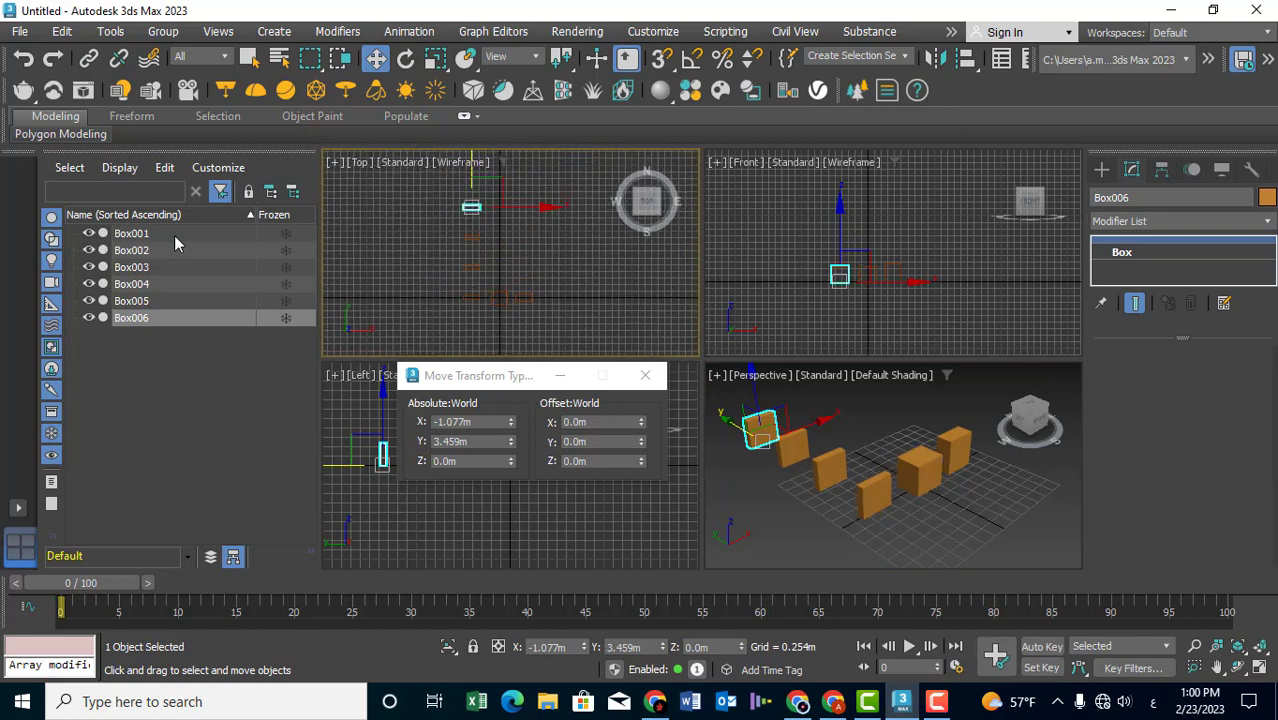
pyautogui.click(131, 233)
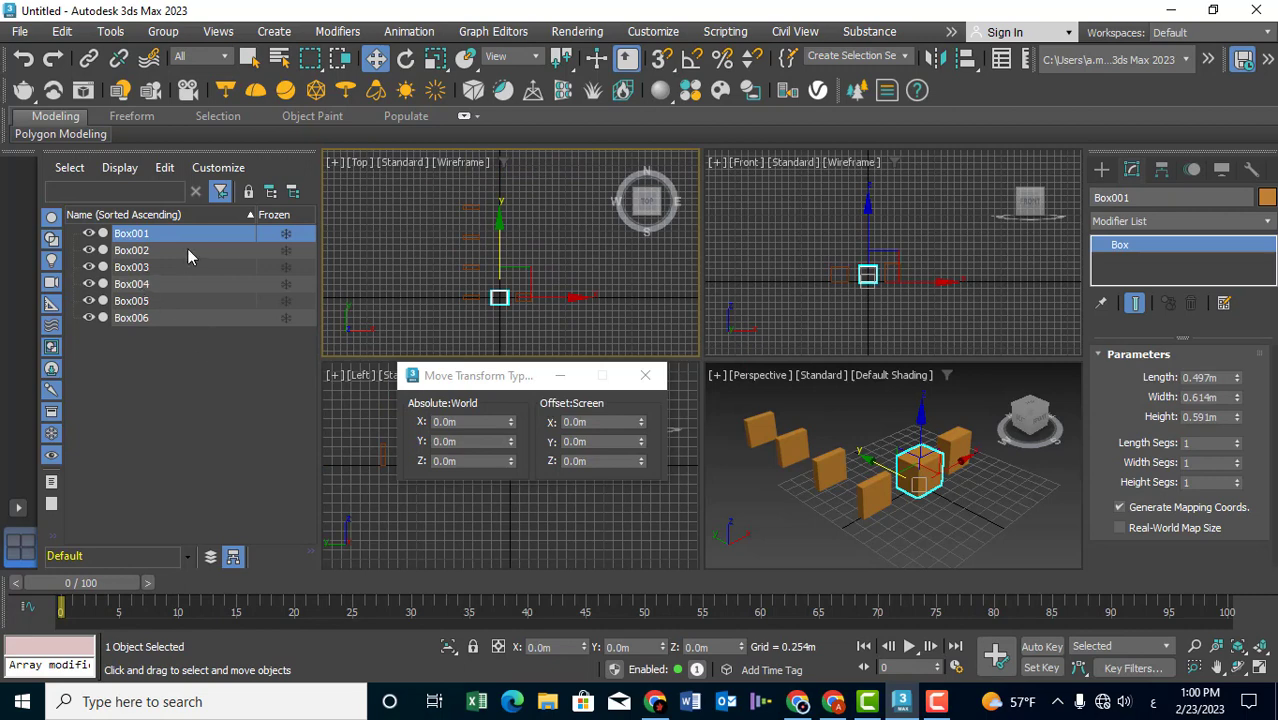
pyautogui.moveTo(193, 252); pyautogui.dragTo(184, 242)
pyautogui.click(68, 36)
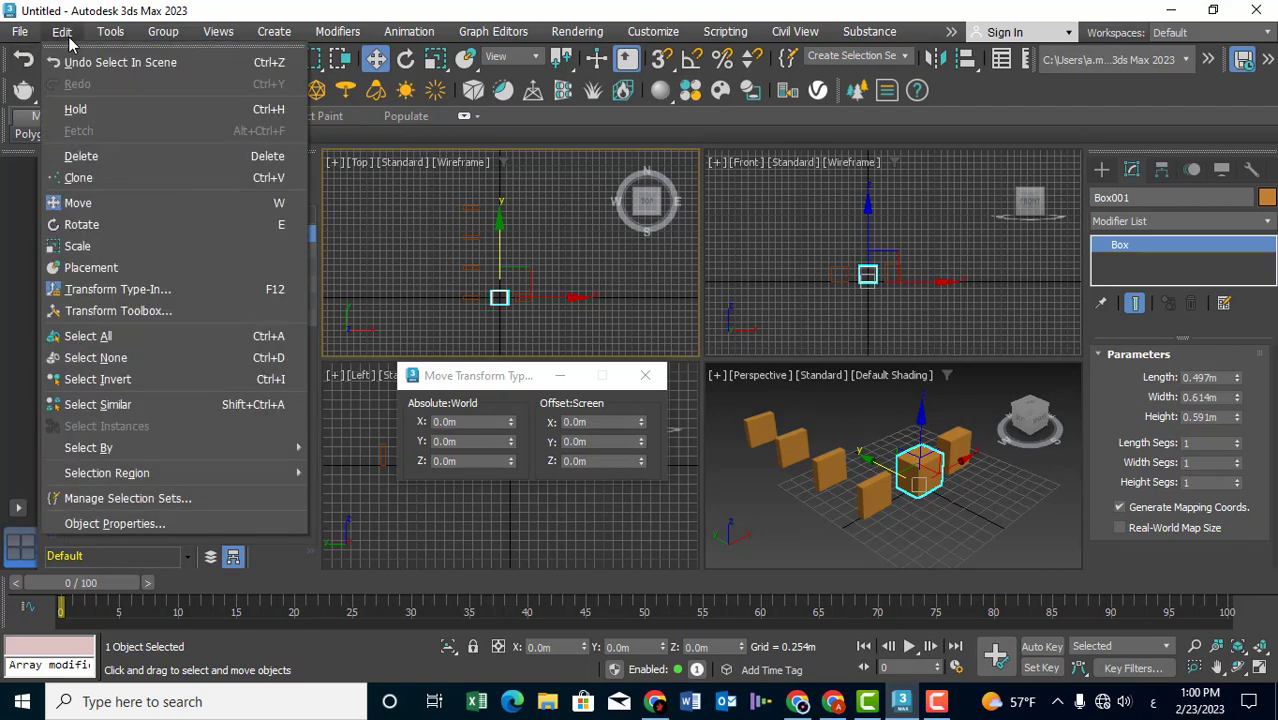
pyautogui.click(169, 342)
# Step: Clear the selection with Select None so no box is selected
pyautogui.scroll(2, 487, 278)
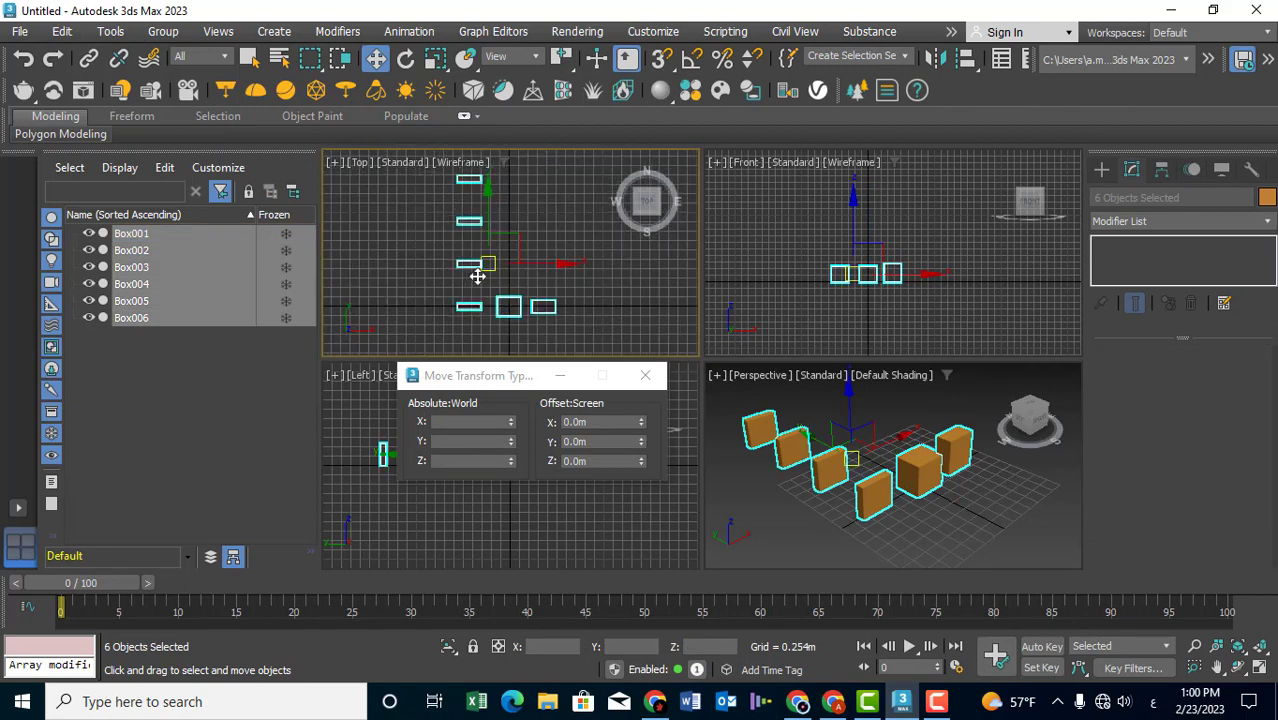
pyautogui.scroll(1, 487, 278)
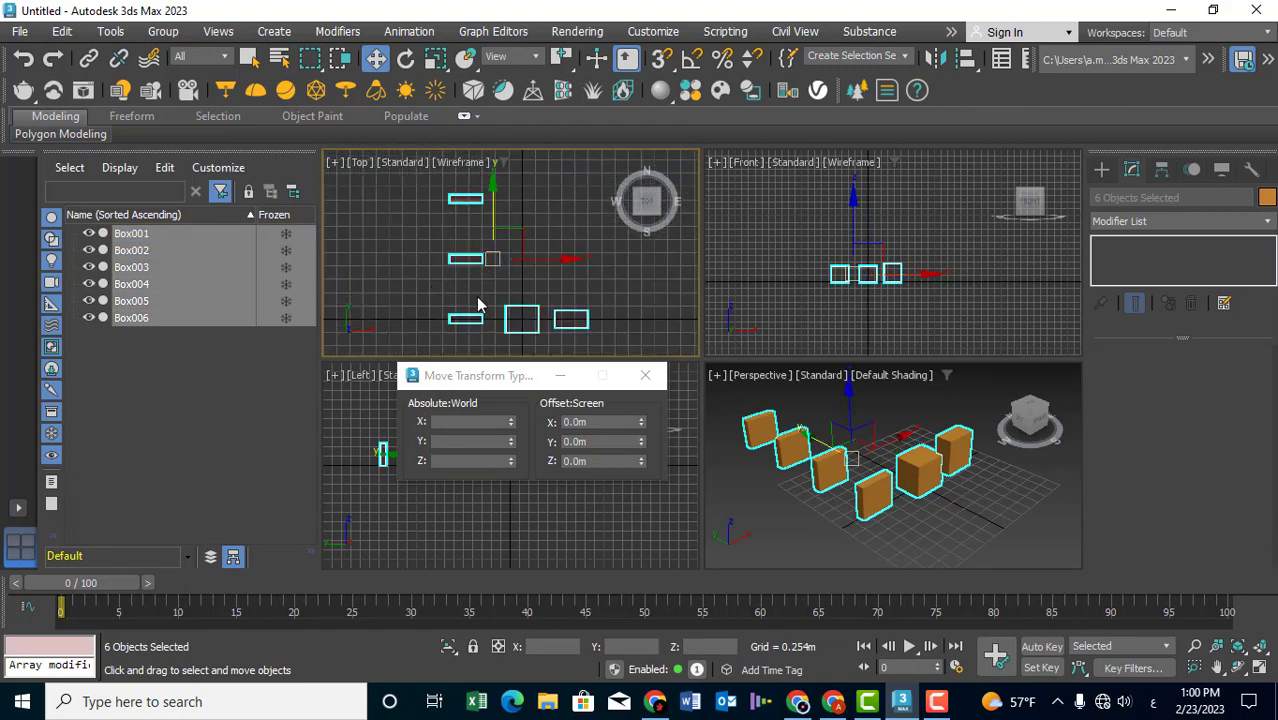
pyautogui.click(75, 37)
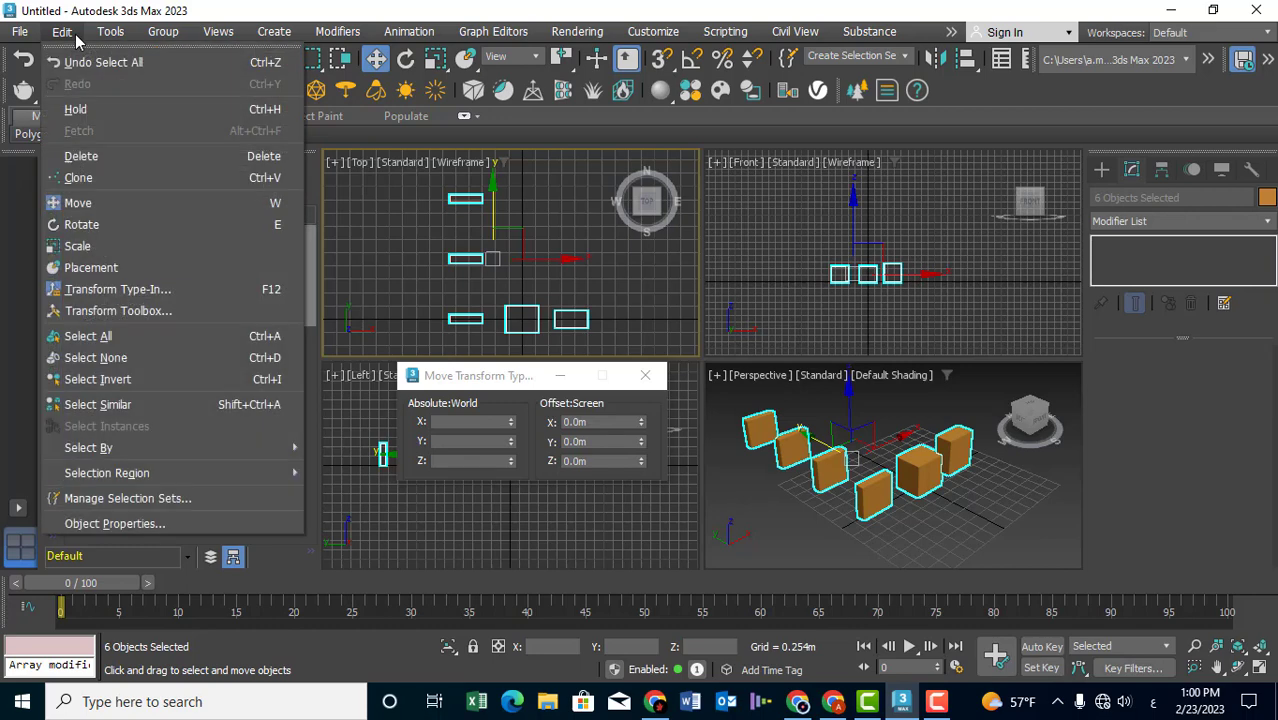
pyautogui.click(95, 357)
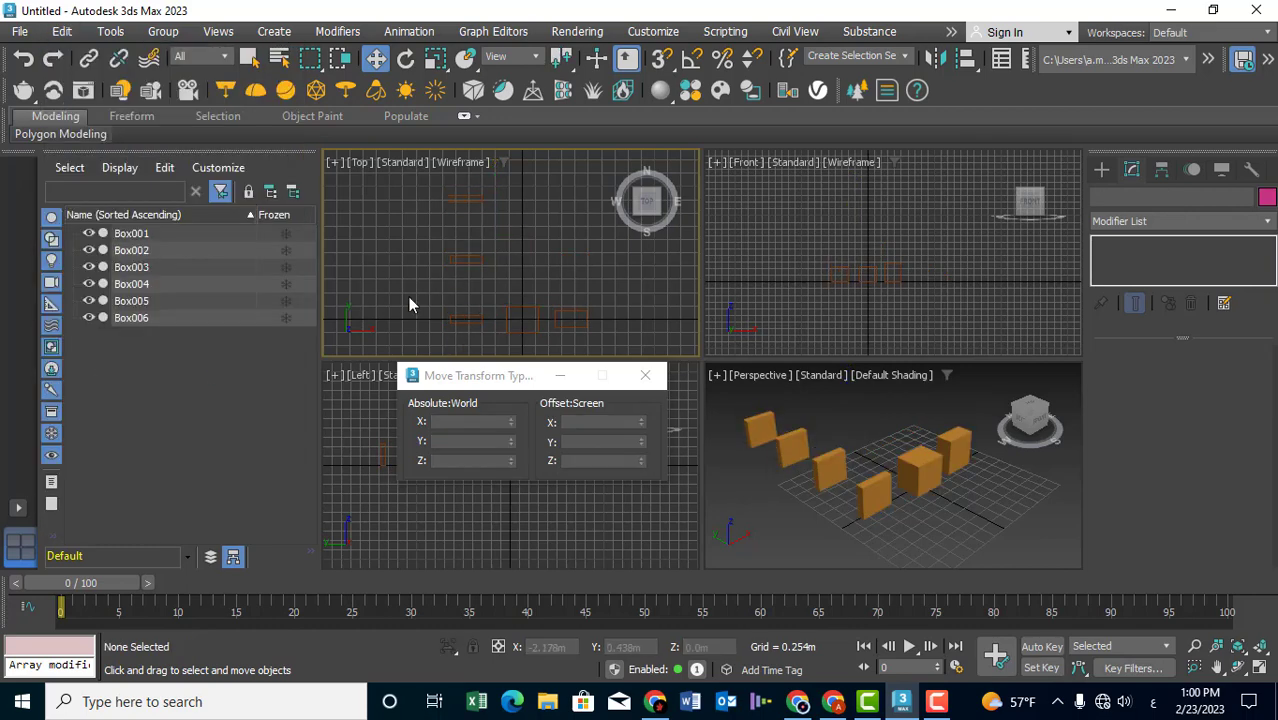
pyautogui.click(67, 35)
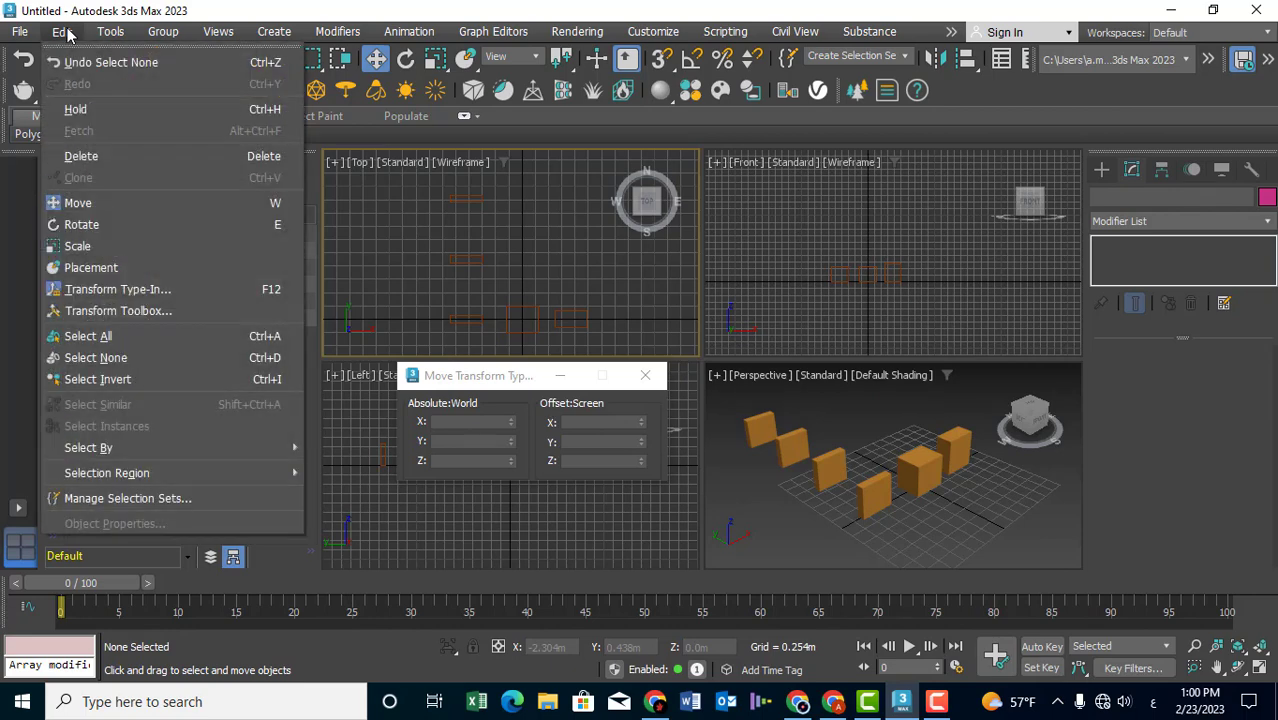
pyautogui.click(521, 240)
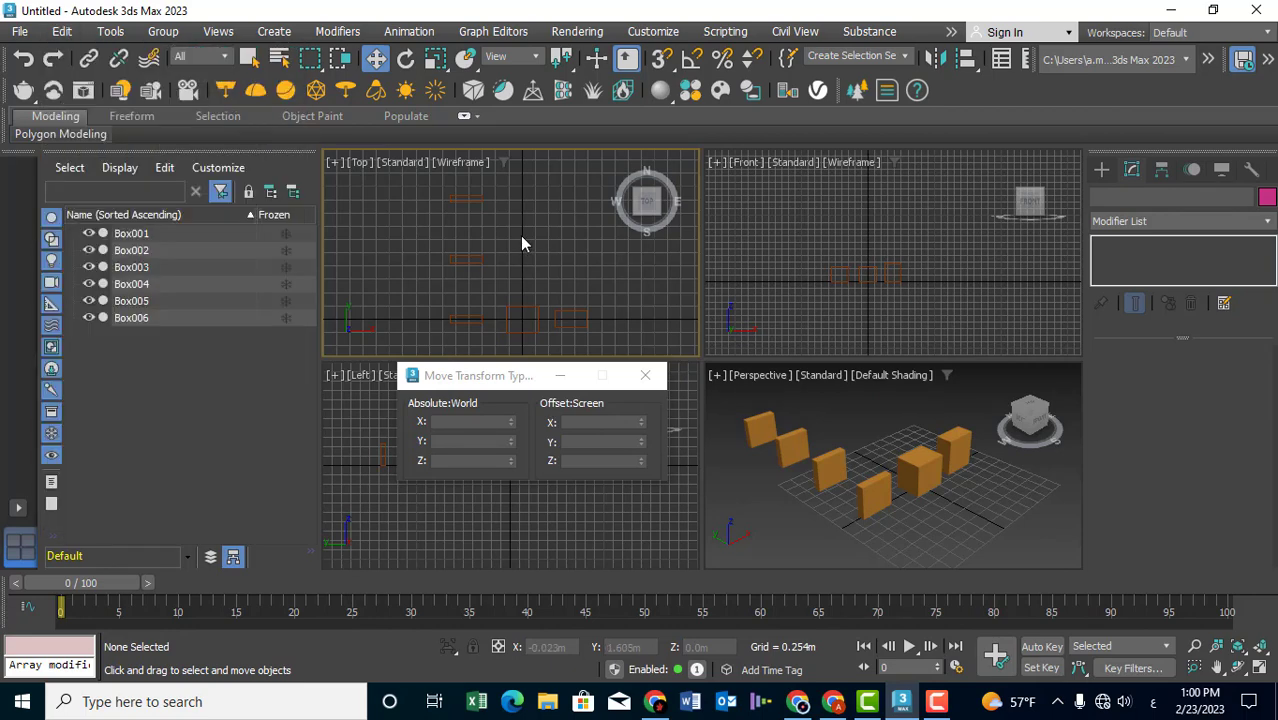
# Step: Select Box001, invert to the other five boxes, then reselect Box001 alone
pyautogui.click(531, 326)
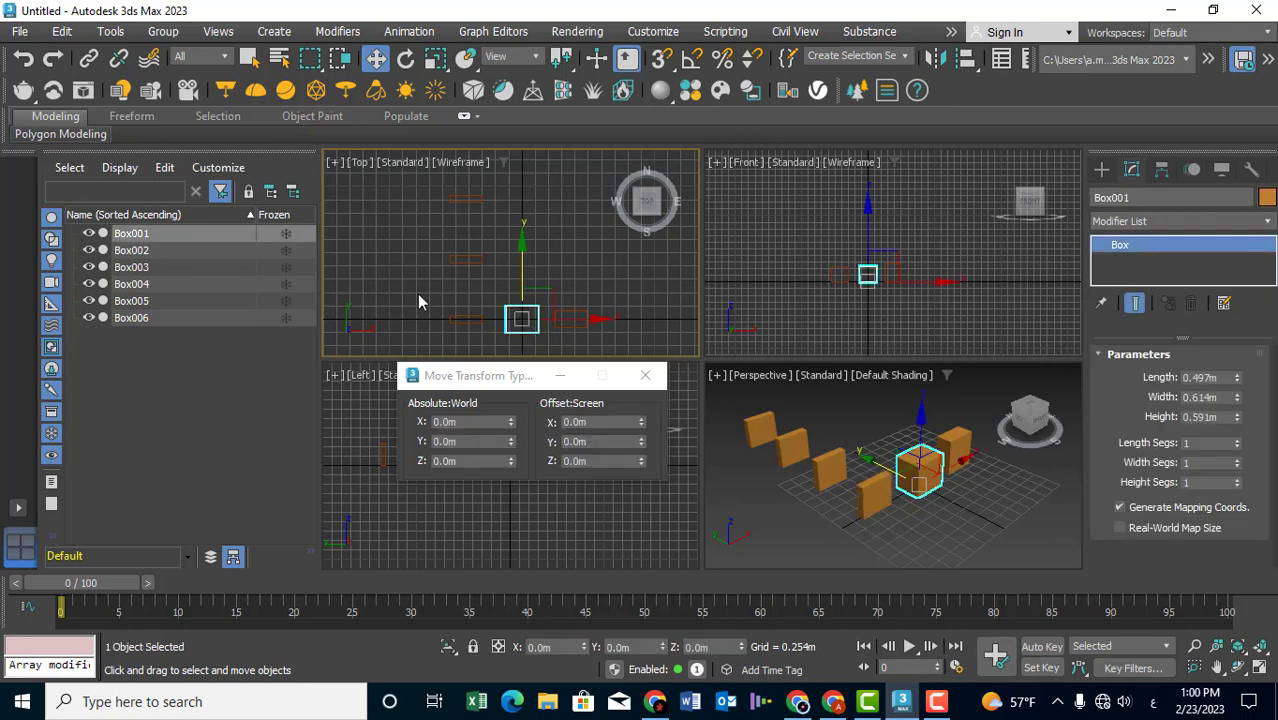
pyautogui.click(66, 33)
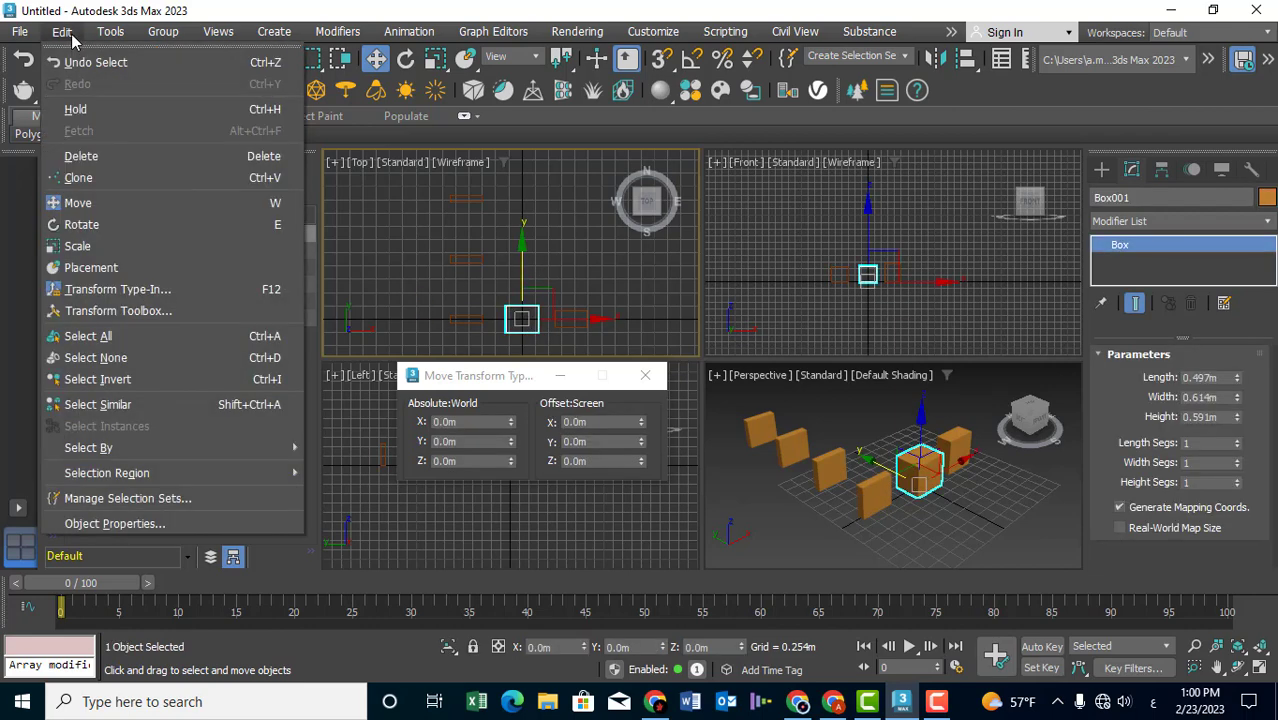
pyautogui.click(97, 380)
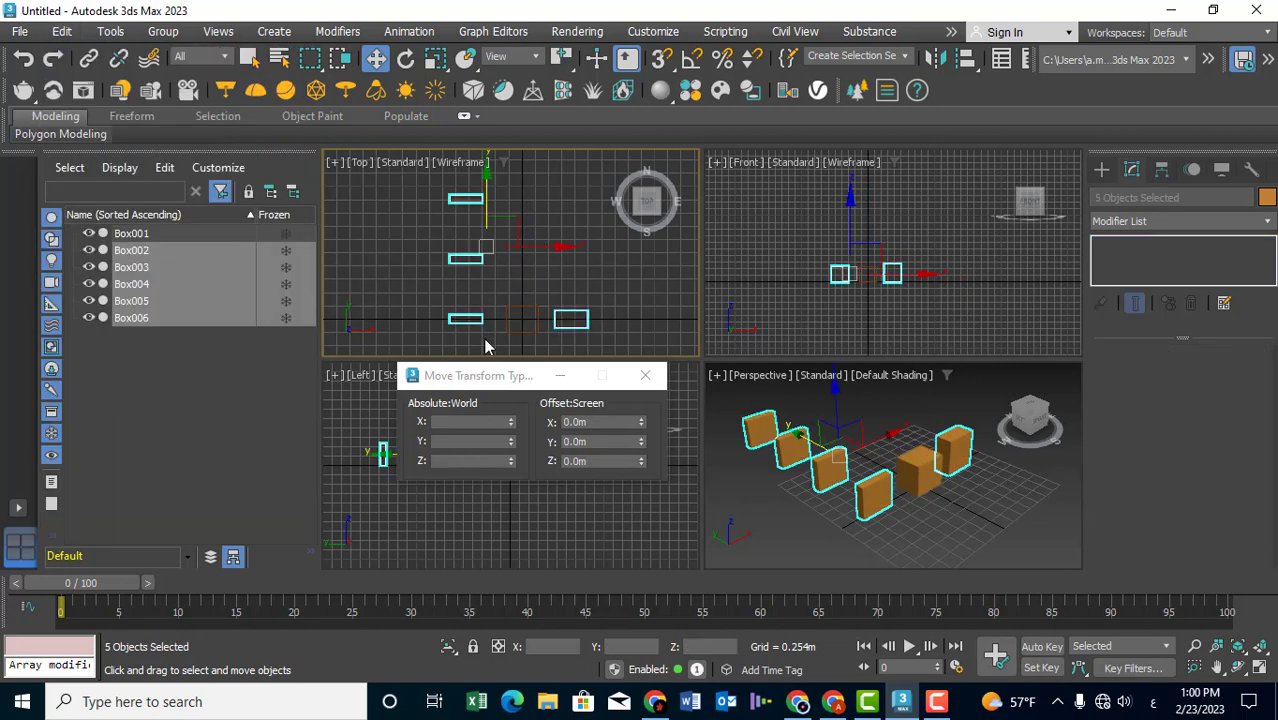
pyautogui.click(61, 32)
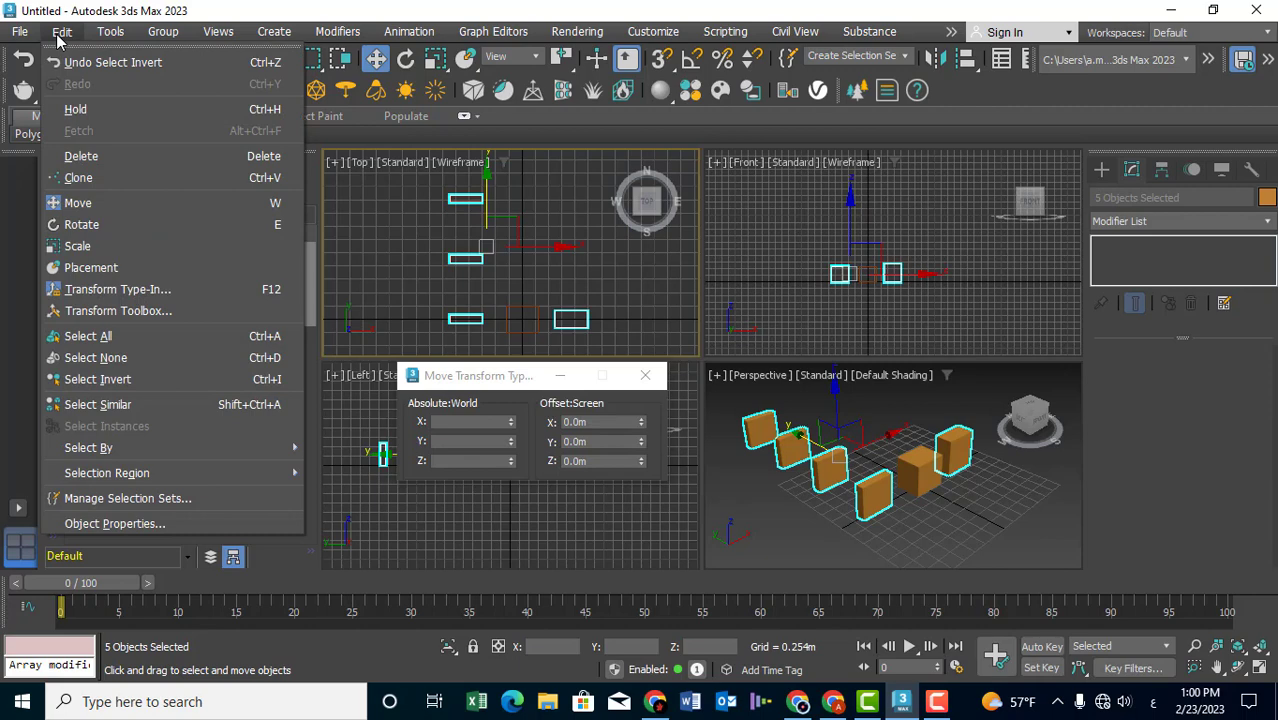
pyautogui.click(558, 305)
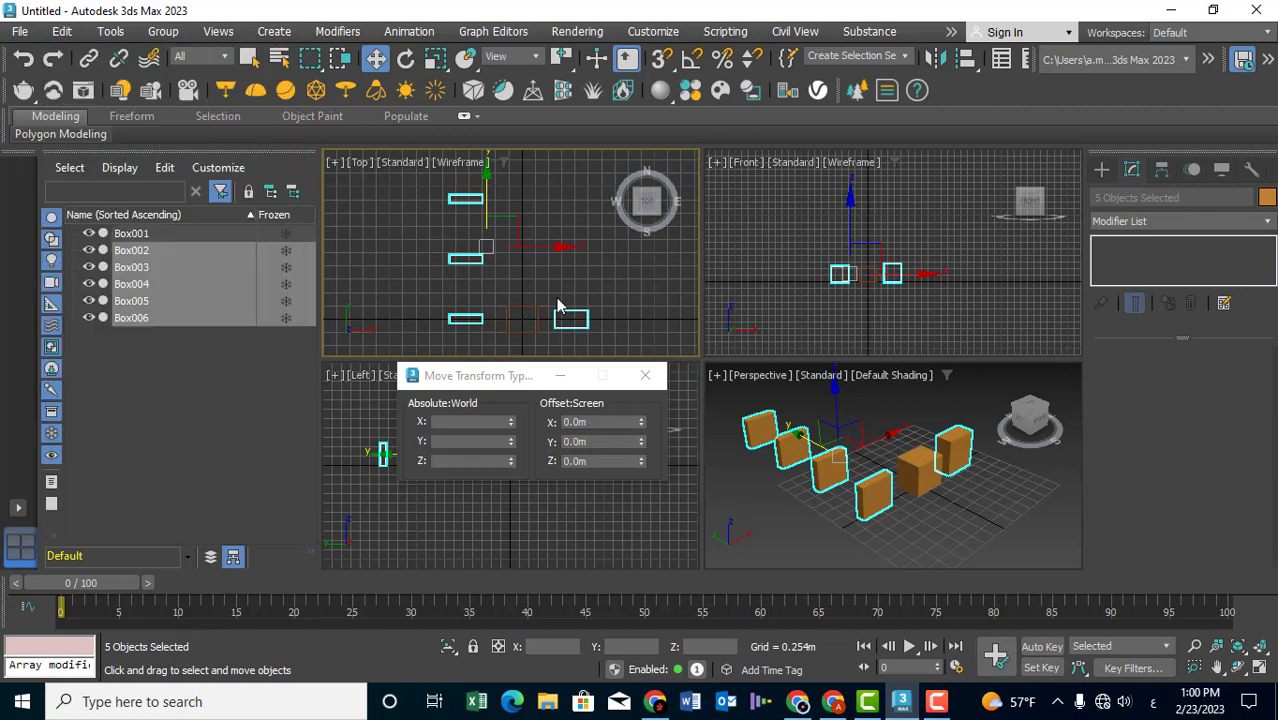
pyautogui.click(535, 315)
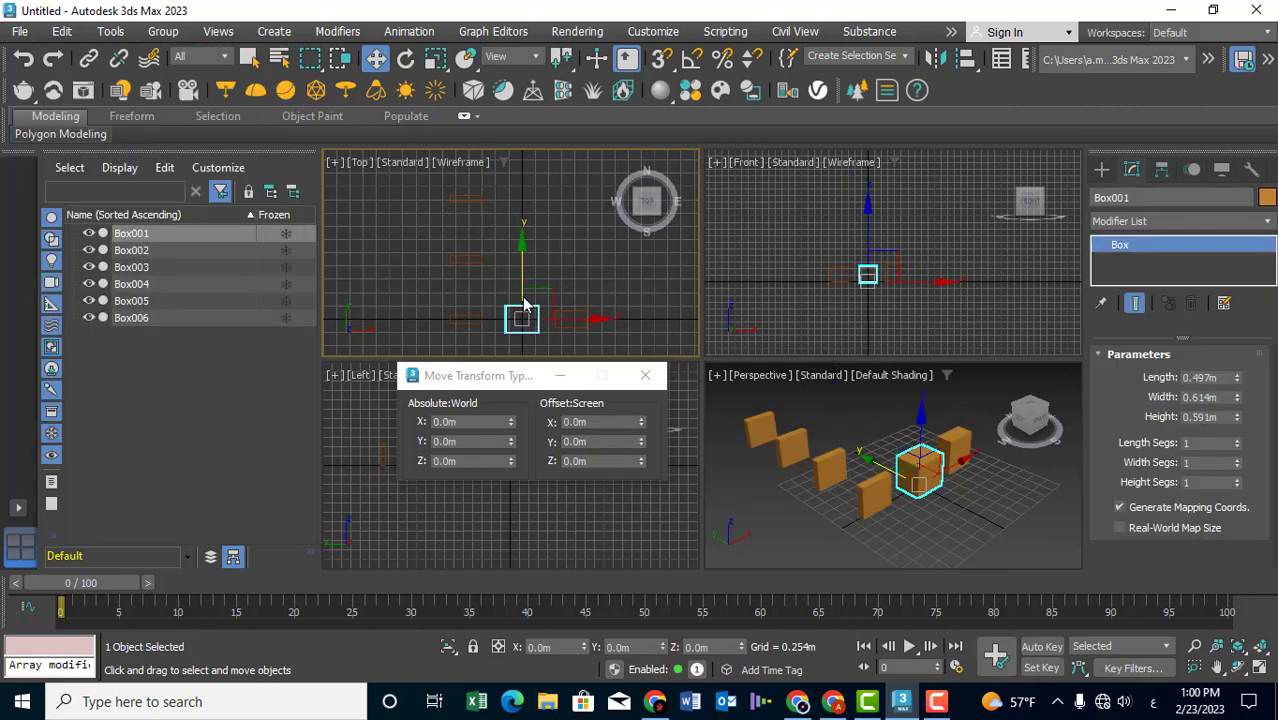
# Step: Create a beige tube beside the boxes from Standard Primitives
pyautogui.click(1101, 170)
pyautogui.click(1222, 341)
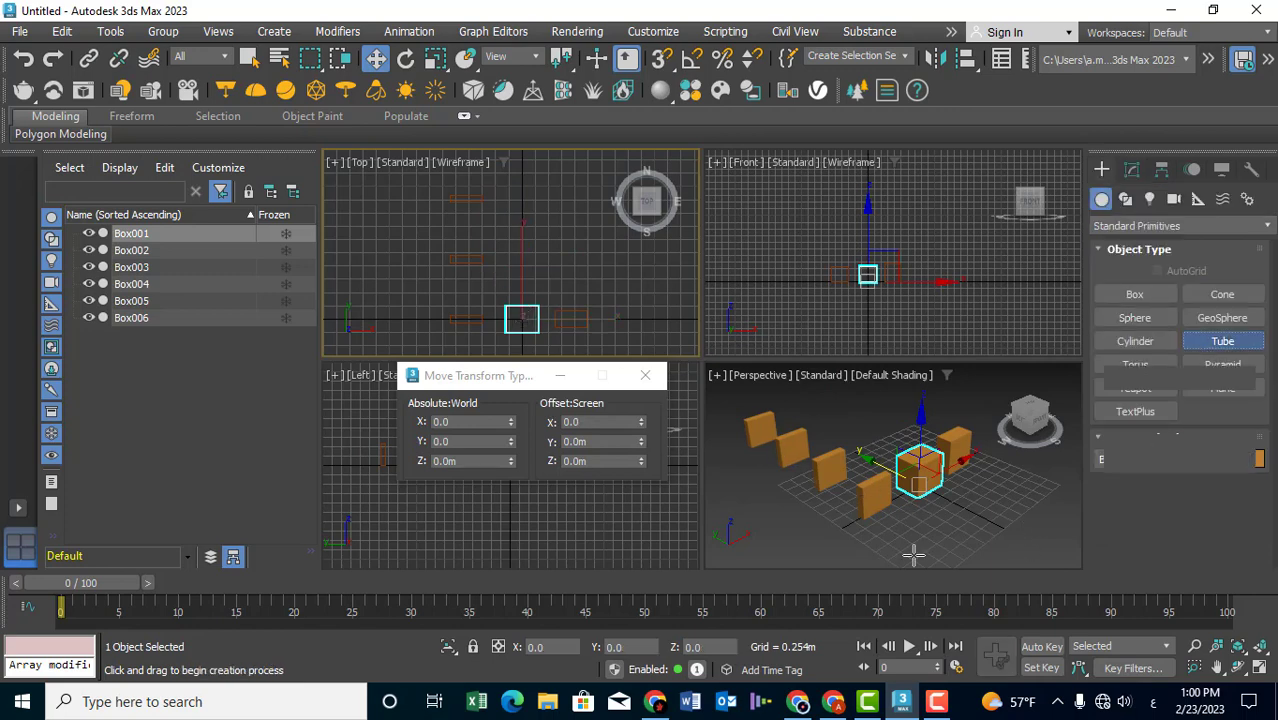
pyautogui.click(961, 527)
pyautogui.moveTo(961, 527); pyautogui.dragTo(959, 519)
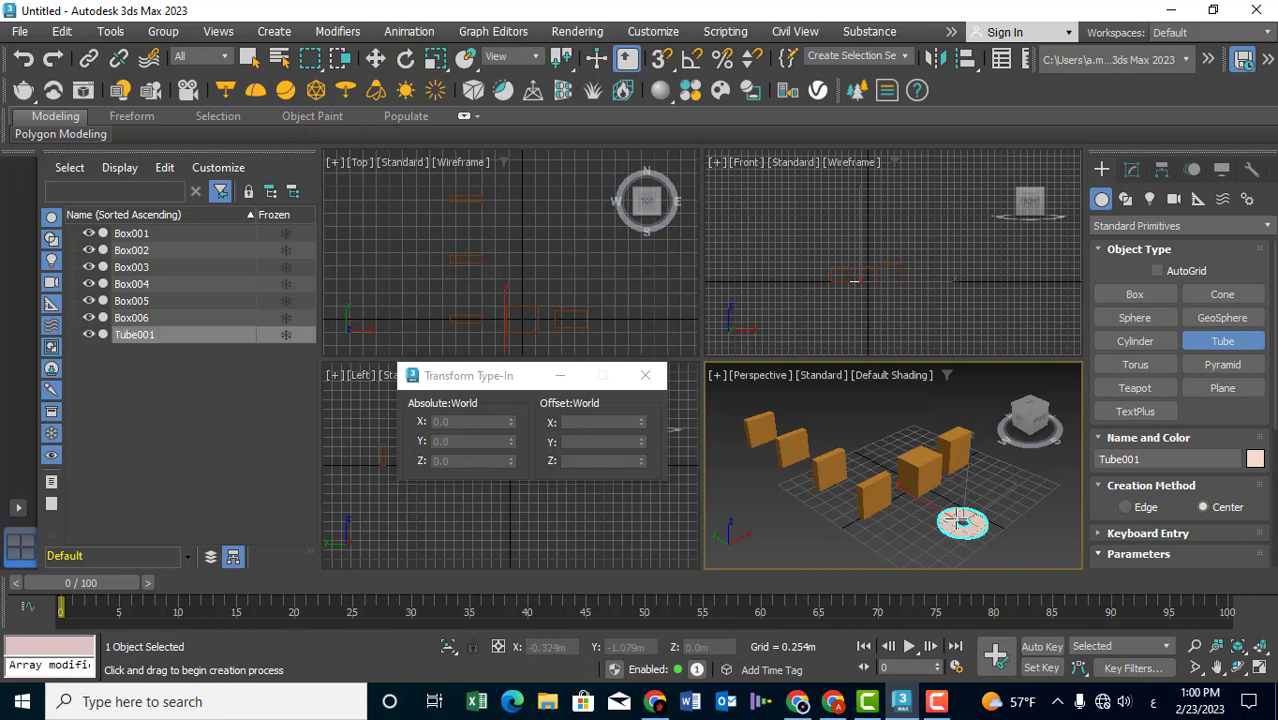
pyautogui.click(961, 510)
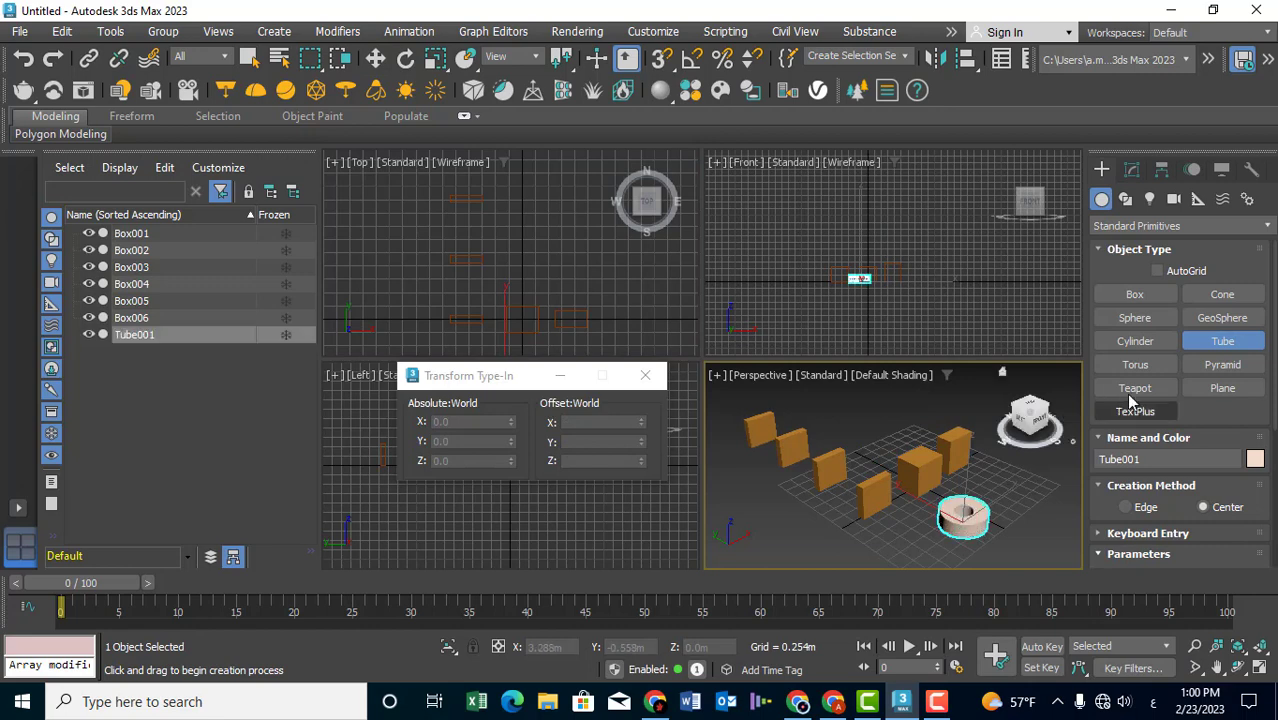
# Step: Draw a blue torus in front of the boxes and a purple teapot behind them
pyautogui.click(1135, 364)
pyautogui.moveTo(797, 519); pyautogui.dragTo(804, 536)
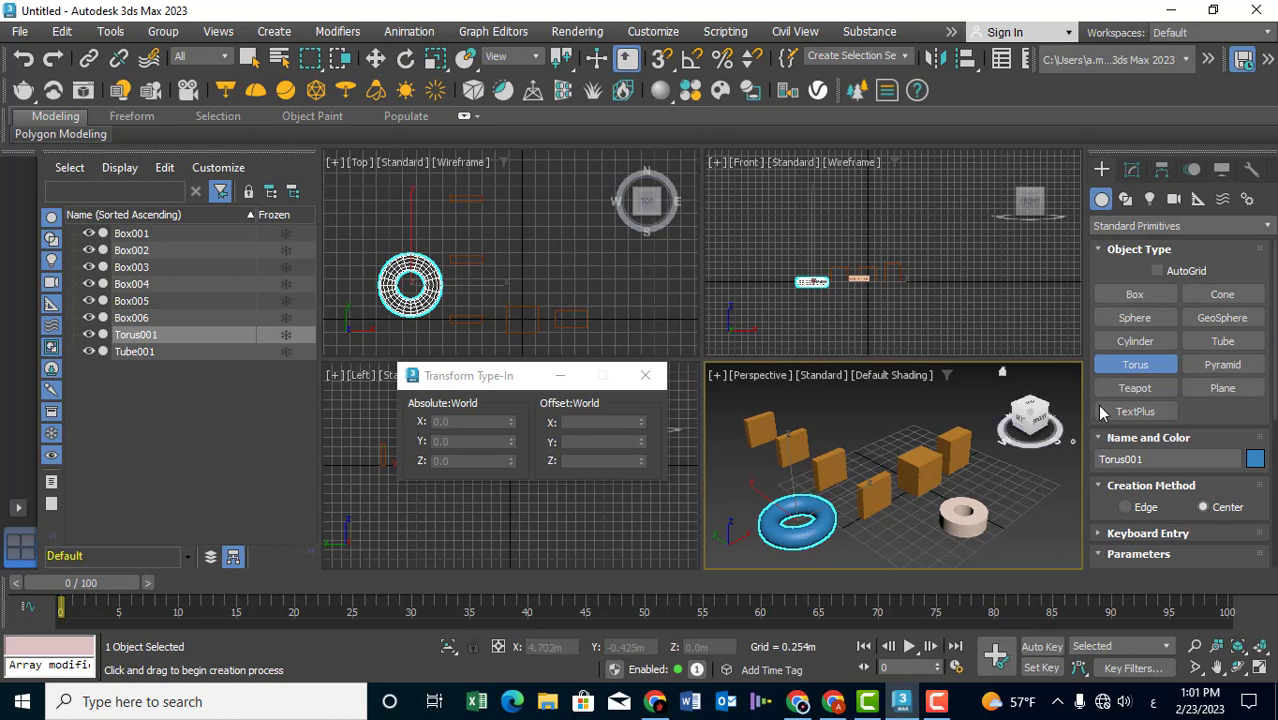
pyautogui.click(1135, 388)
pyautogui.moveTo(880, 436); pyautogui.dragTo(832, 400)
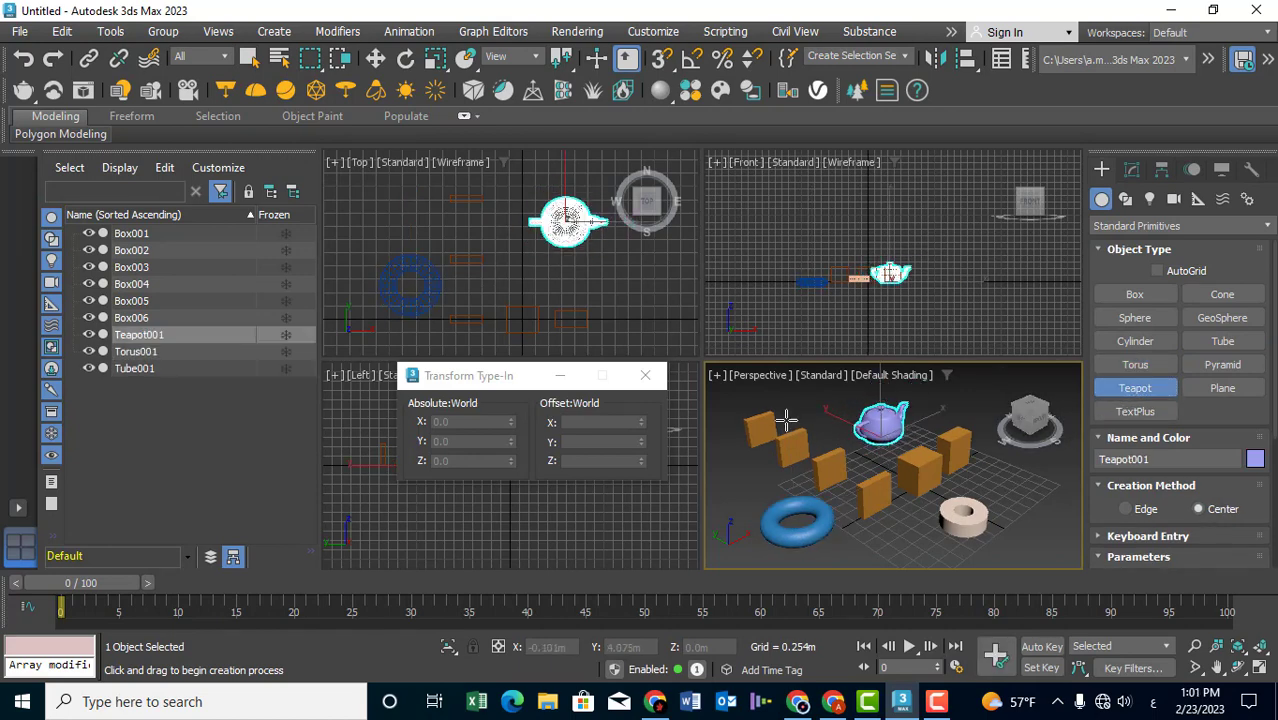
# Step: Select Box001 and use Select Similar to select all six boxes
pyautogui.press('w')
pyautogui.click(917, 466)
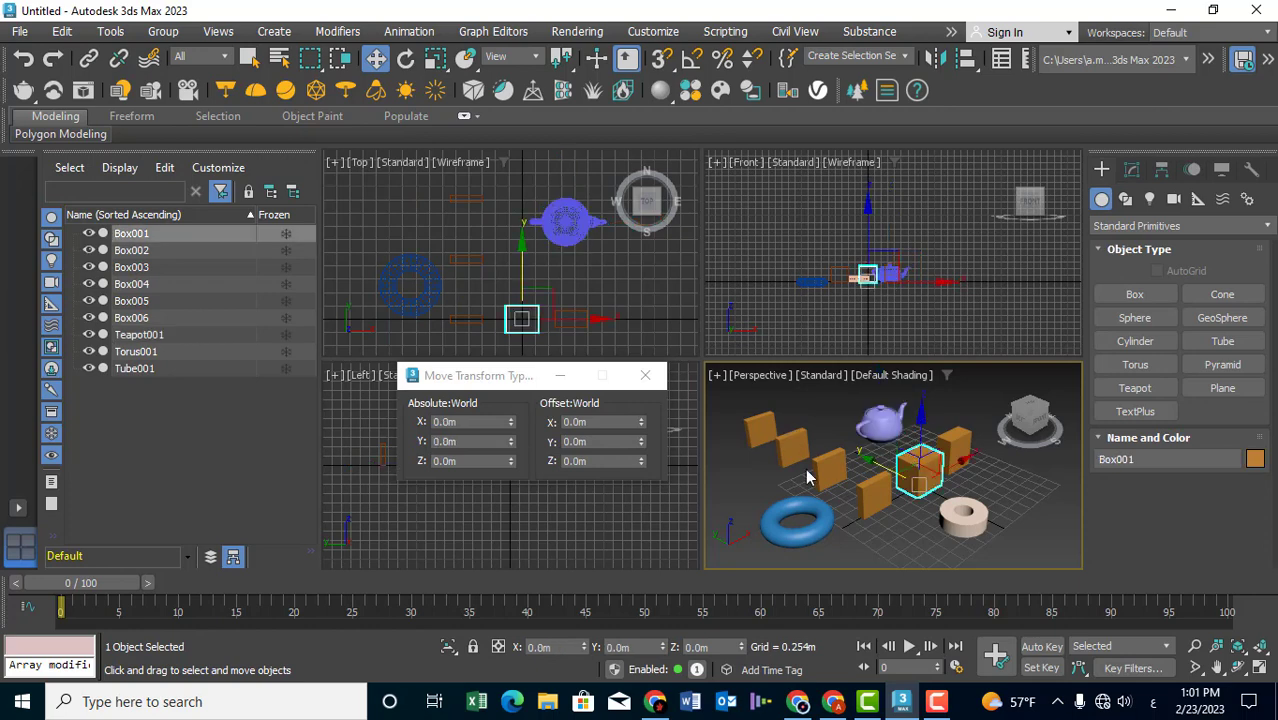
pyautogui.click(64, 33)
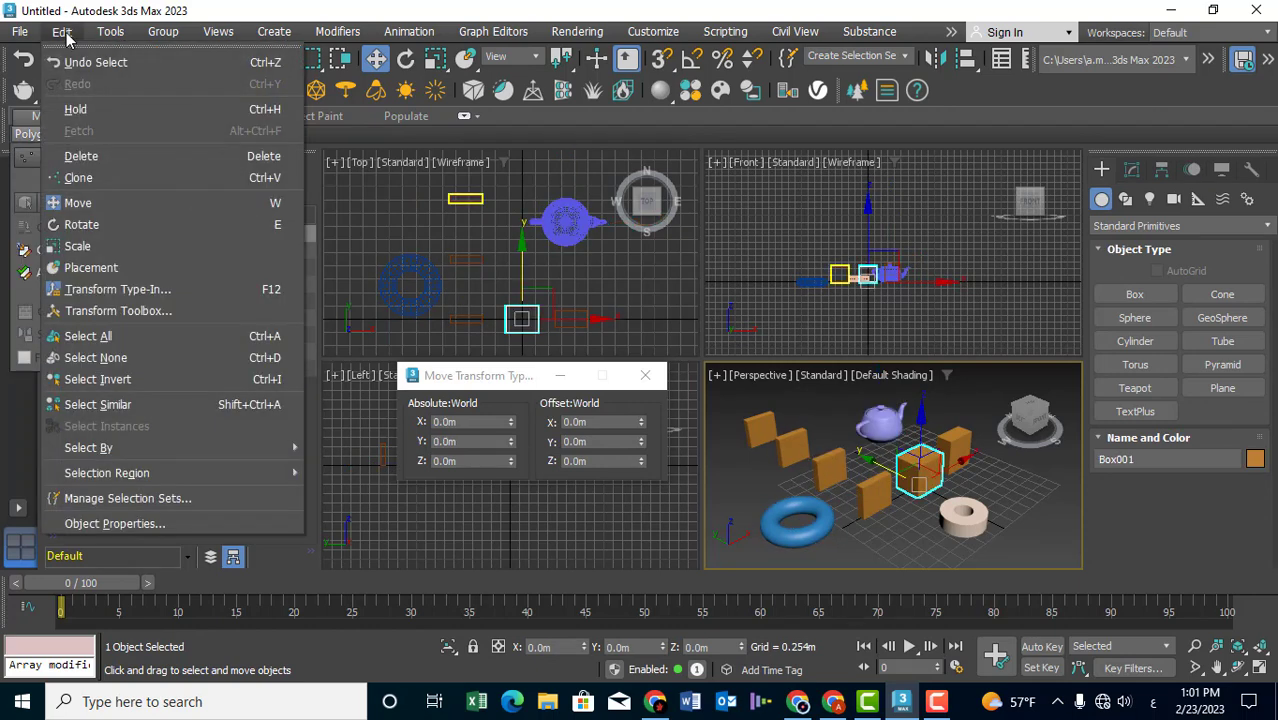
pyautogui.click(143, 404)
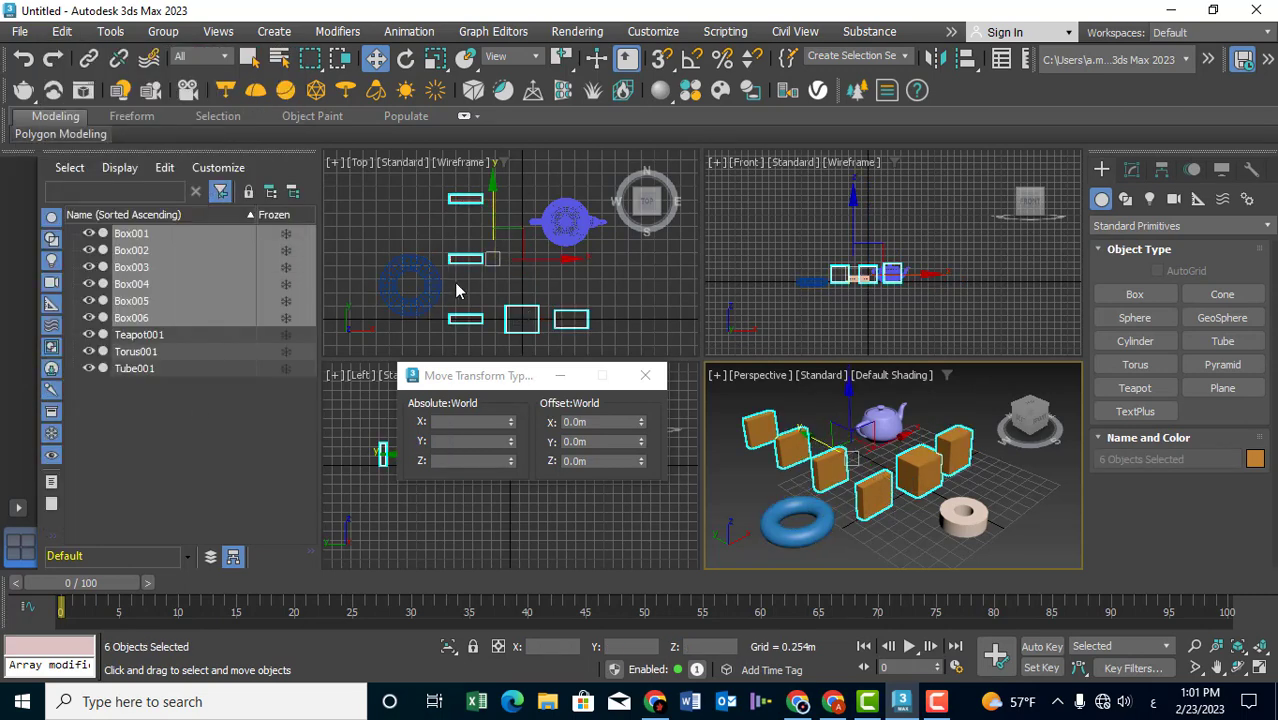
# Step: Select the blue torus and run Select Similar on it, then open Select By Name
pyautogui.click(416, 297)
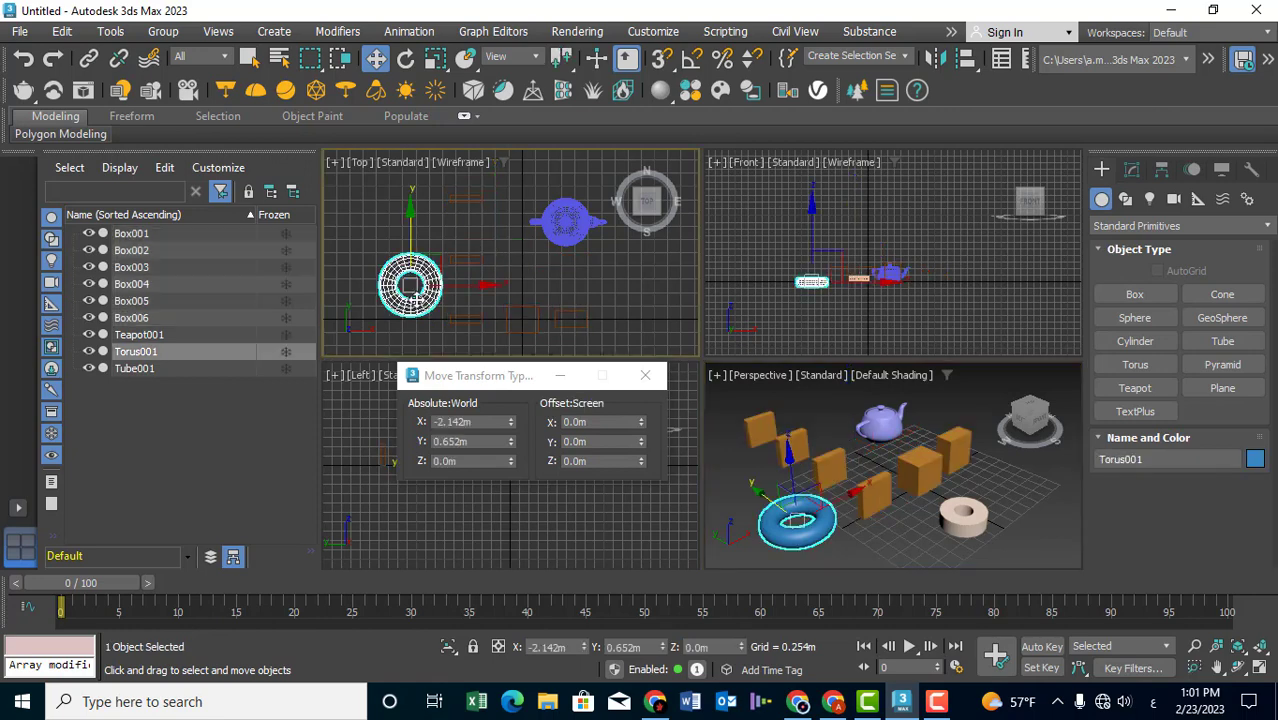
pyautogui.click(67, 40)
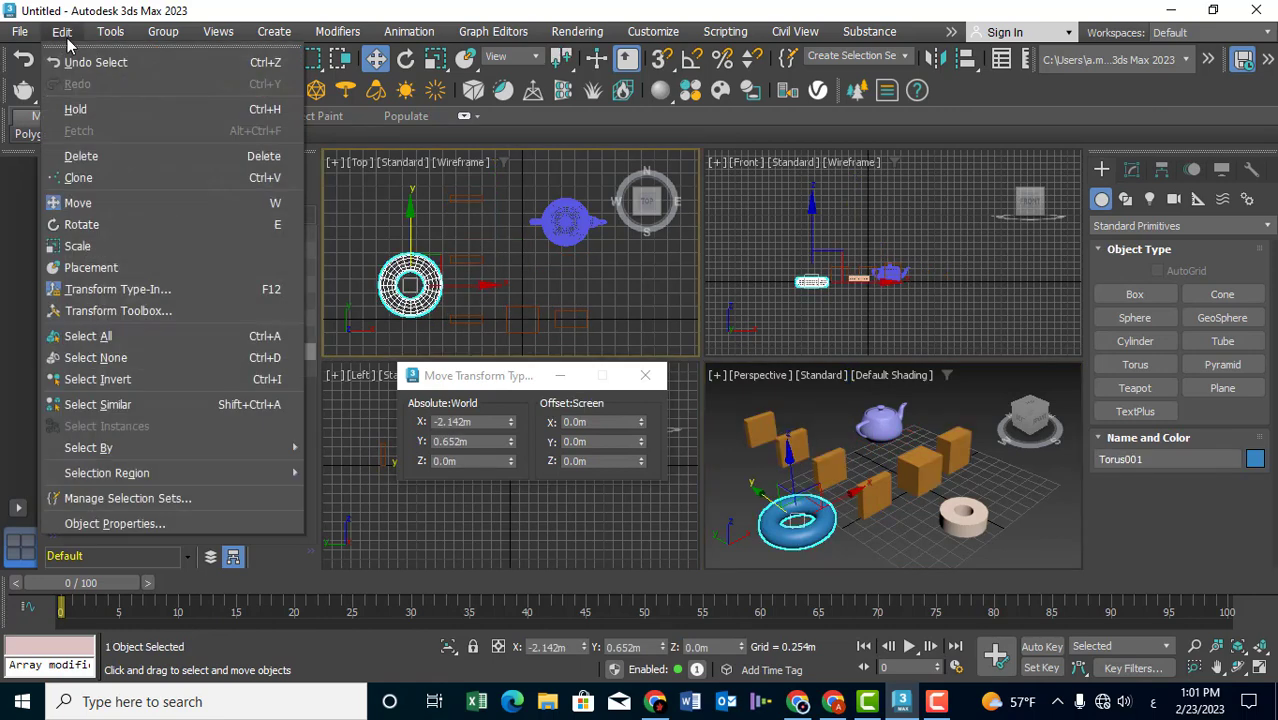
pyautogui.click(133, 410)
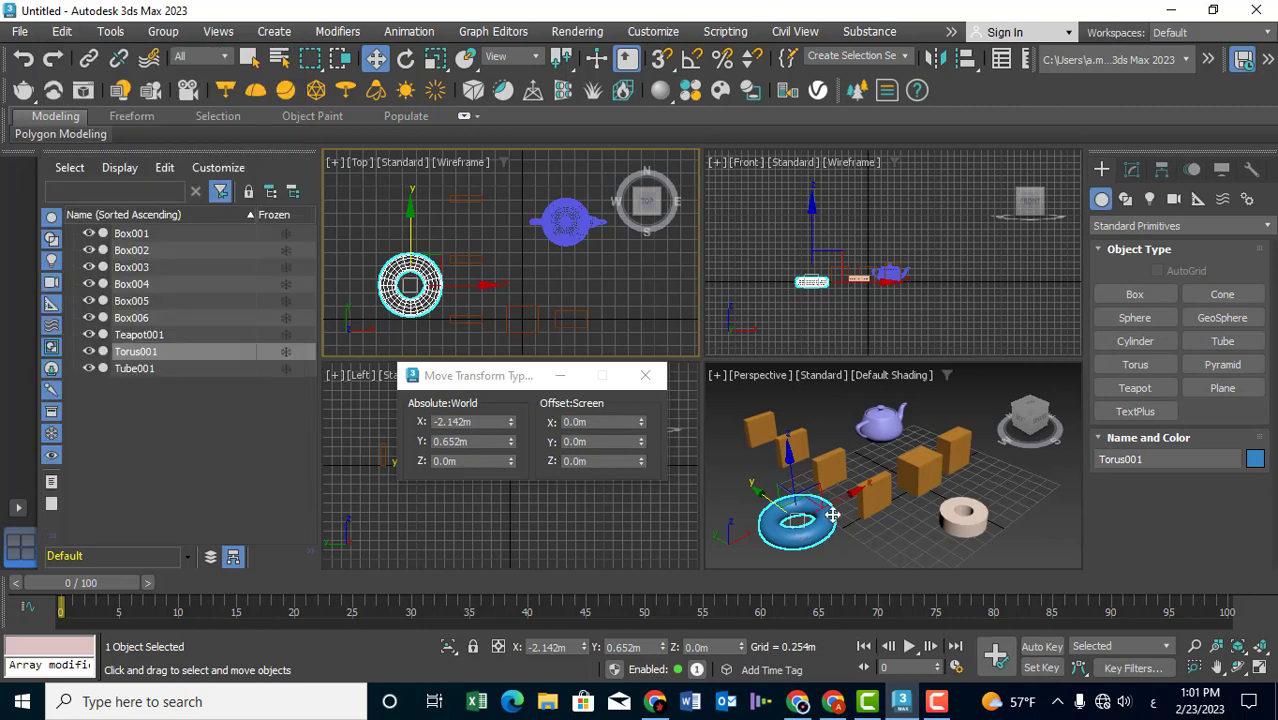
pyautogui.click(63, 33)
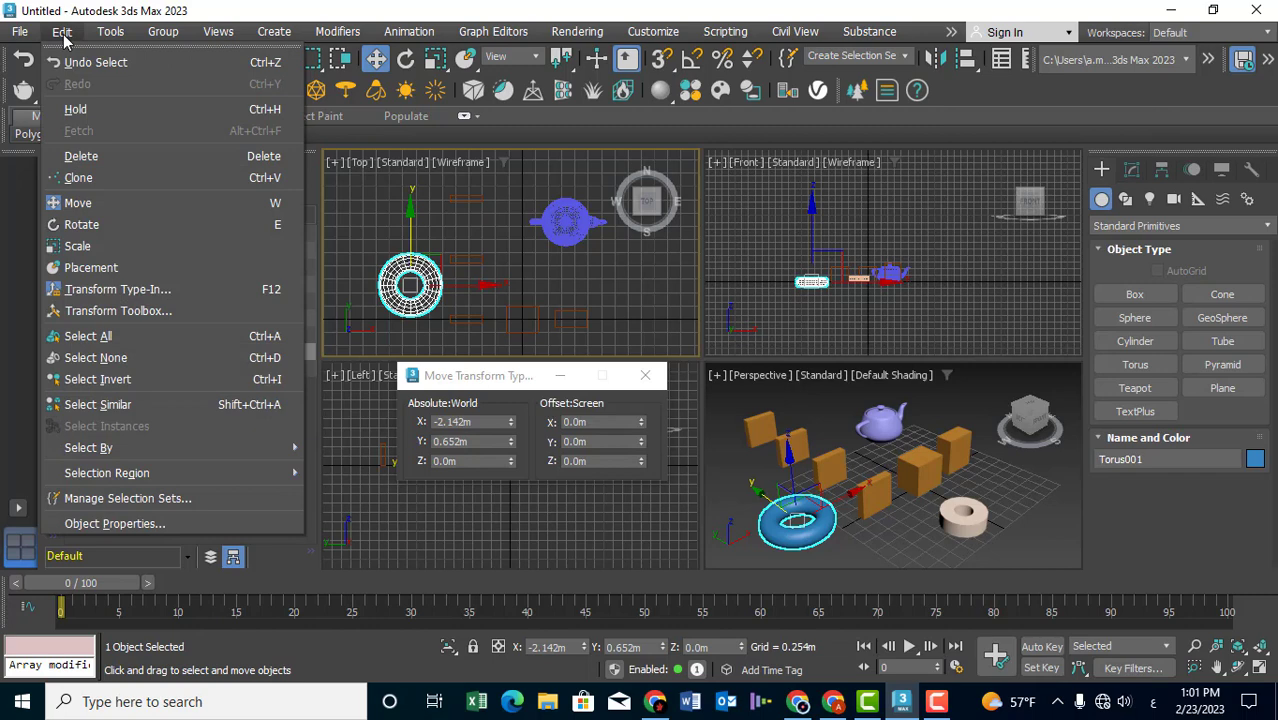
pyautogui.moveTo(88, 448)
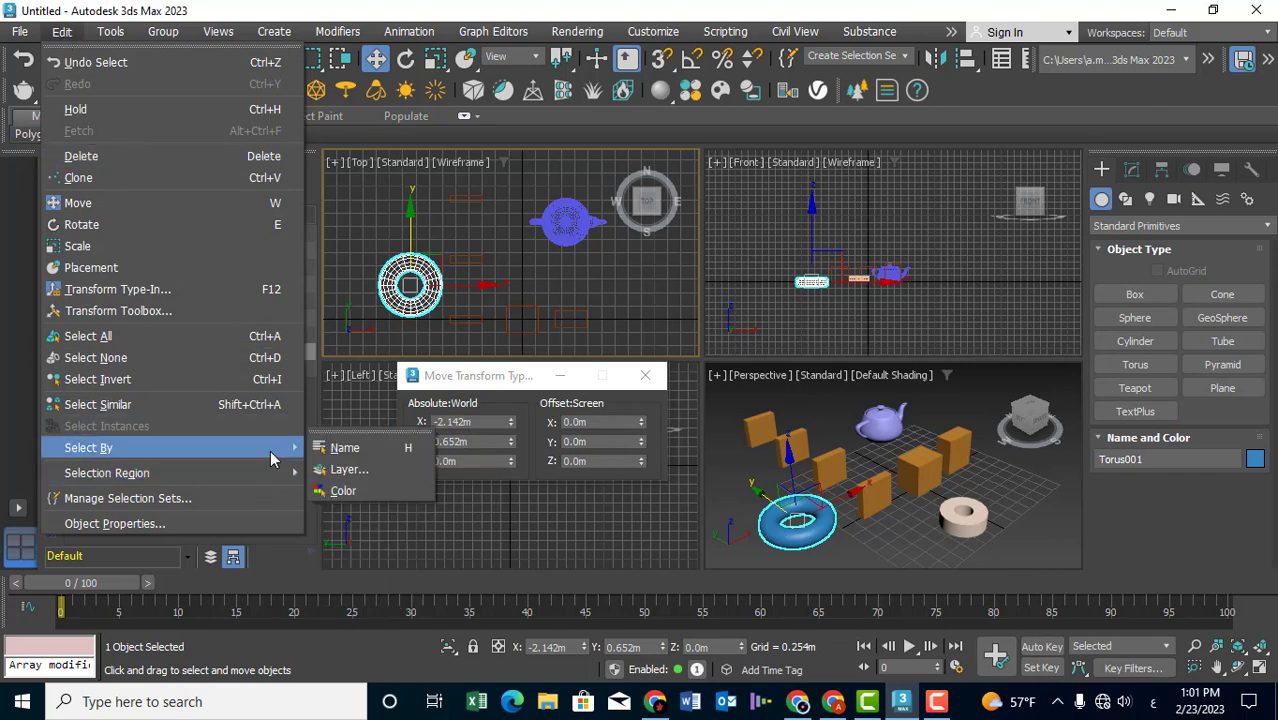
pyautogui.click(345, 448)
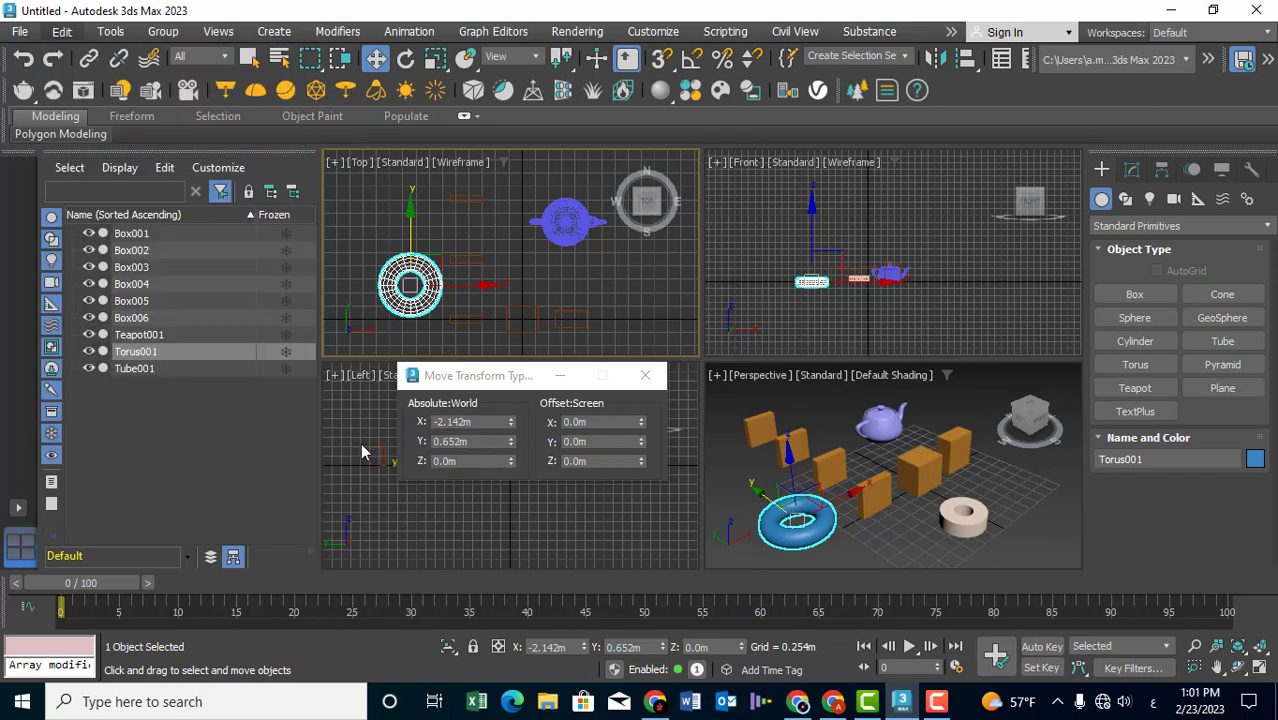
# Step: In Select From Scene, pick Teapot001 and confirm, then deselect the teapot
pyautogui.click(156, 133)
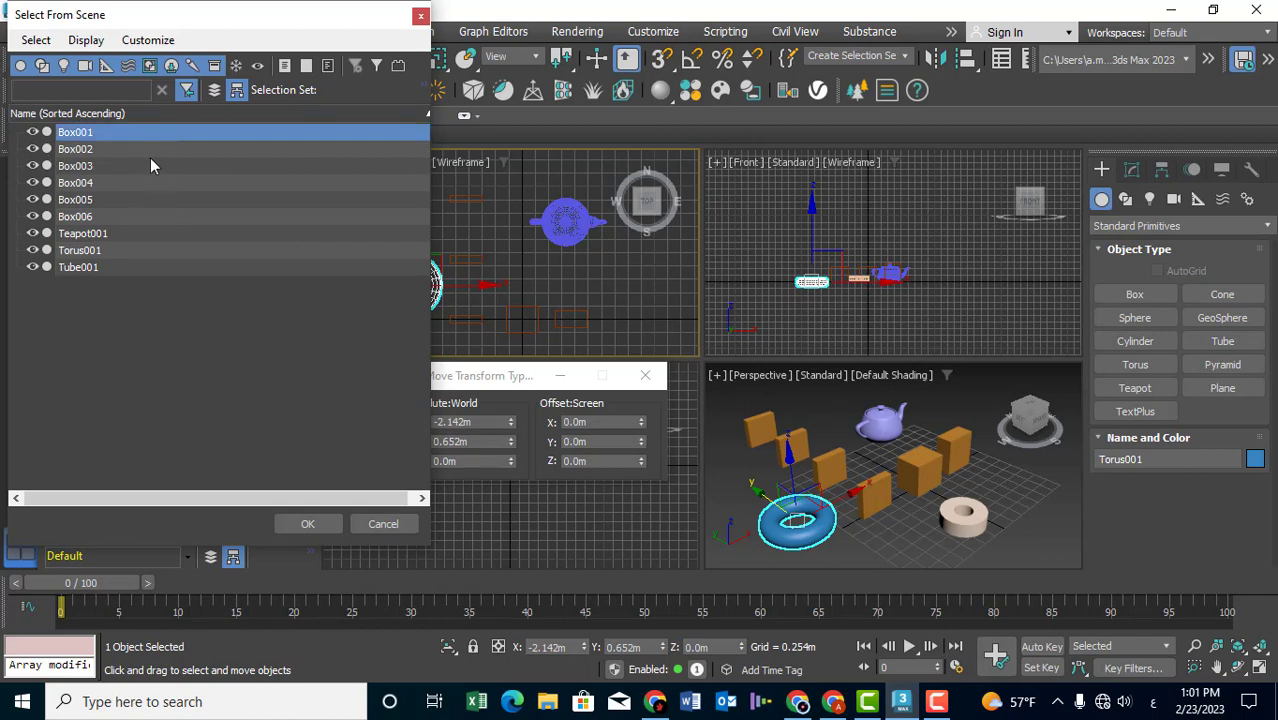
pyautogui.click(152, 200)
pyautogui.click(156, 249)
pyautogui.click(136, 277)
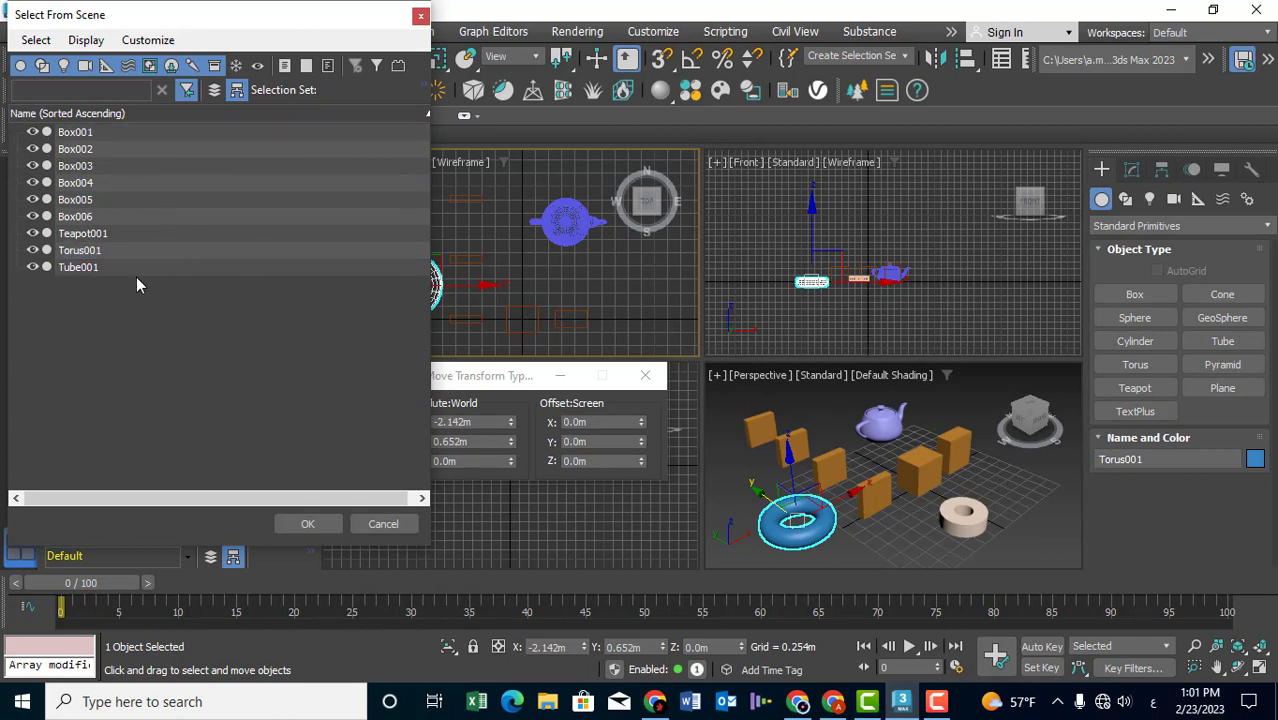
pyautogui.click(165, 139)
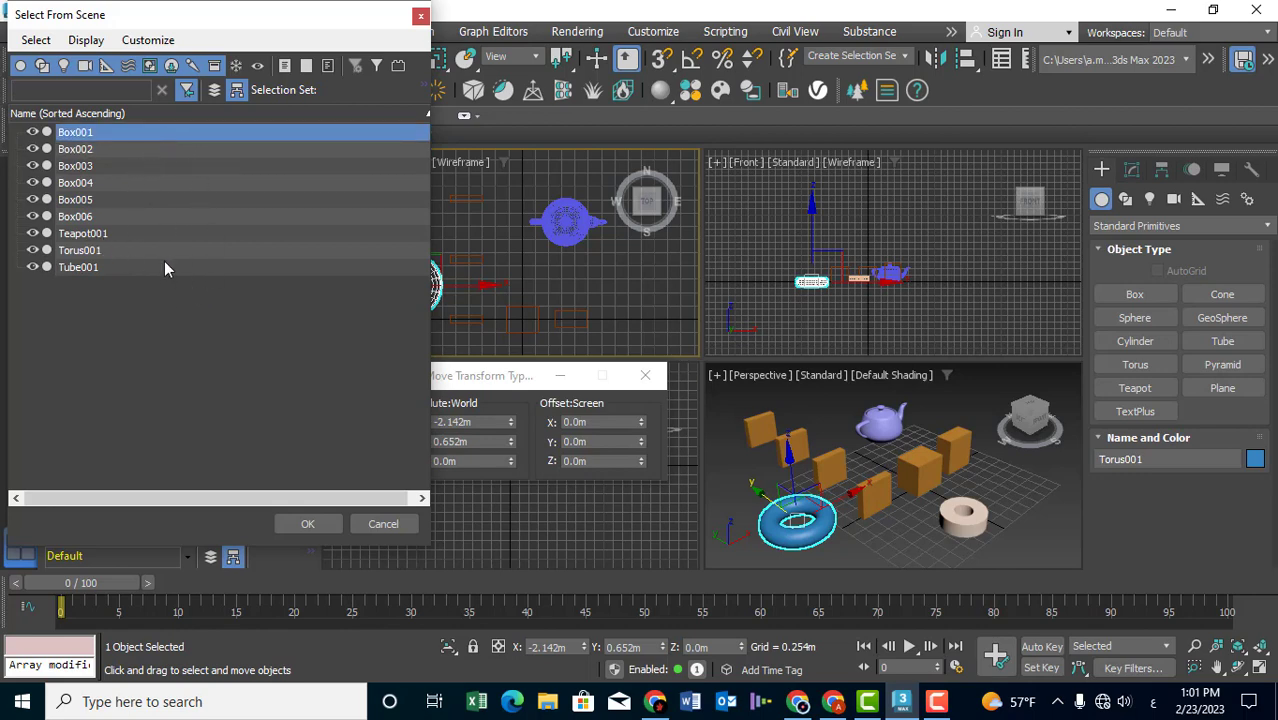
pyautogui.click(143, 236)
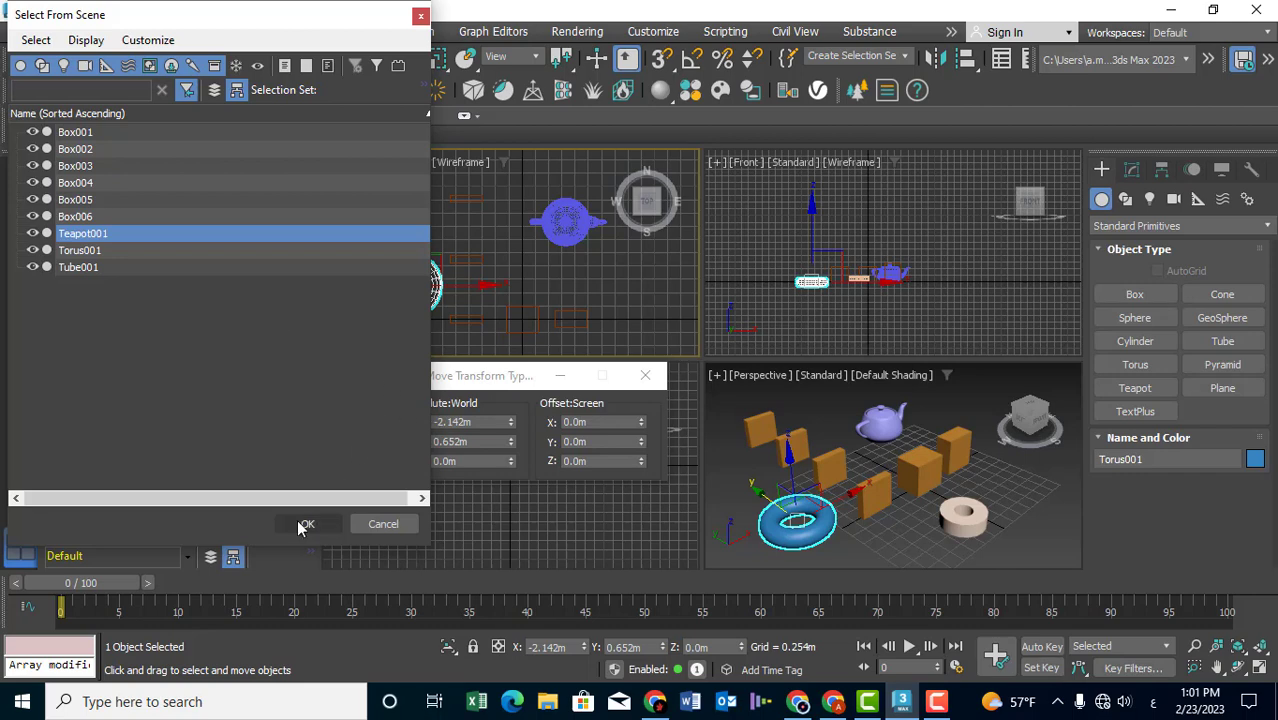
pyautogui.click(307, 523)
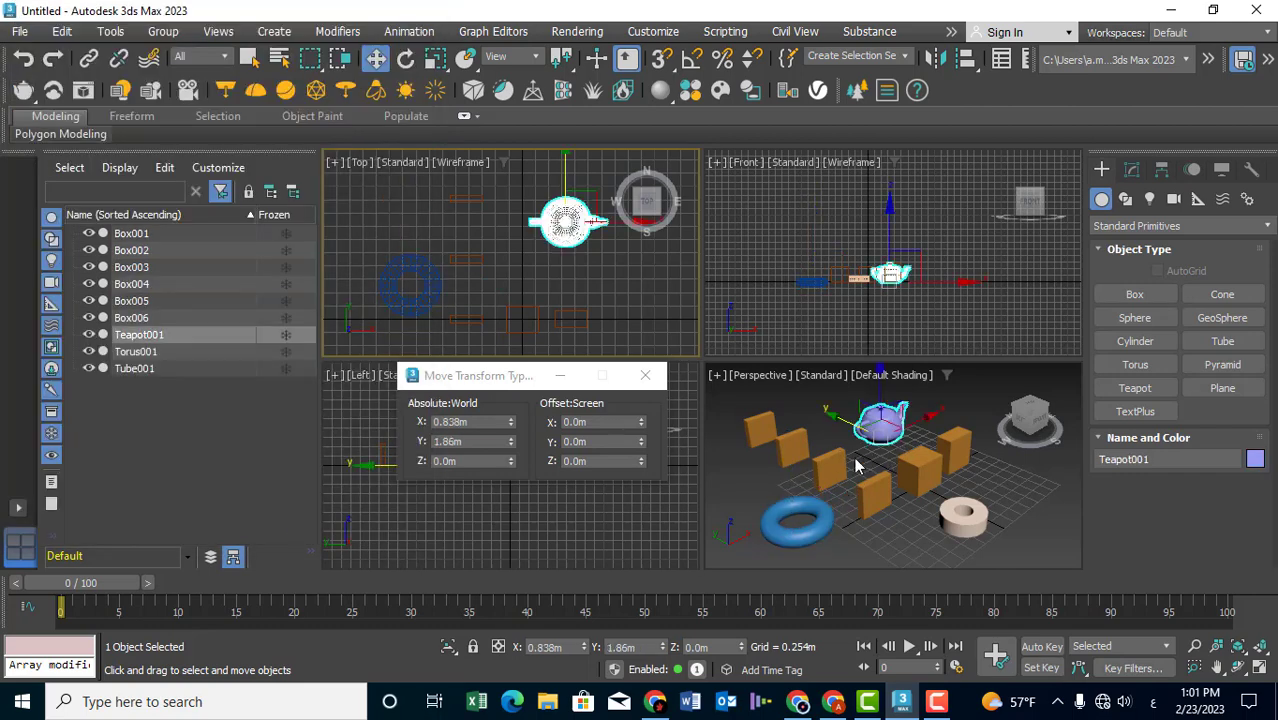
pyautogui.click(867, 531)
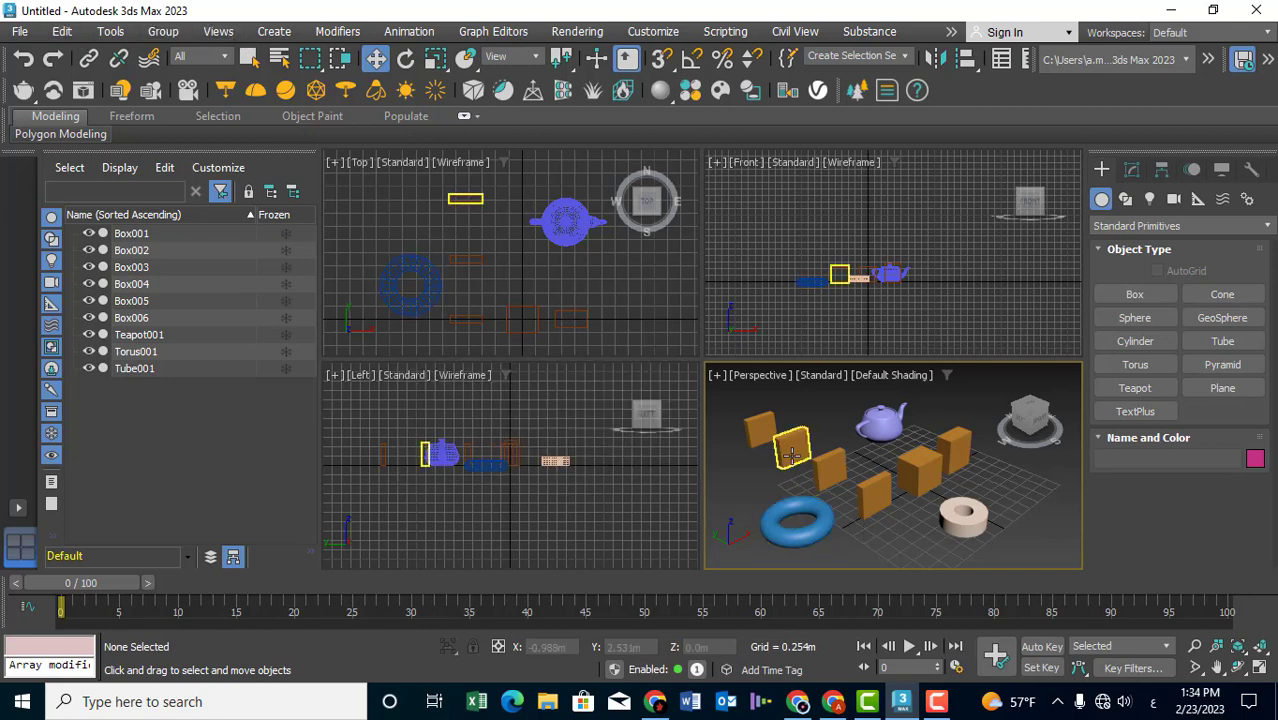
# Step: Select all six orange boxes by Box005's colour, then deselect them
pyautogui.click(790, 455)
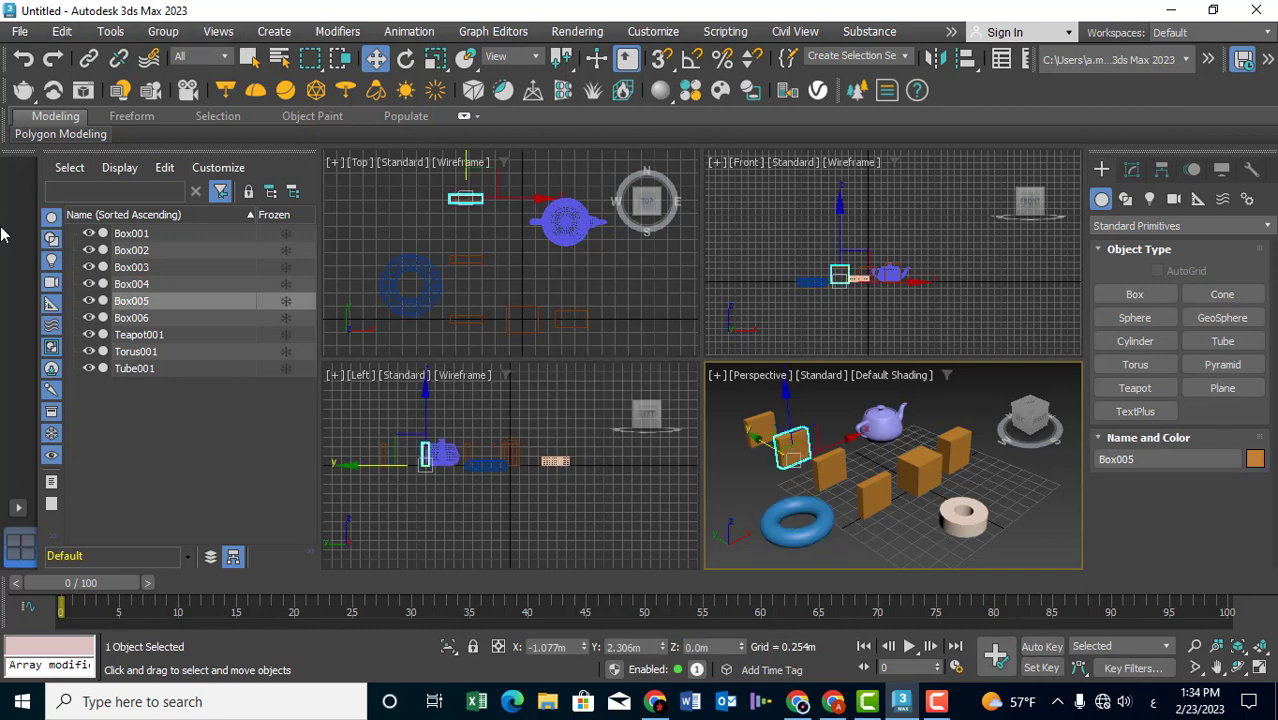
pyautogui.click(64, 32)
pyautogui.moveTo(150, 448)
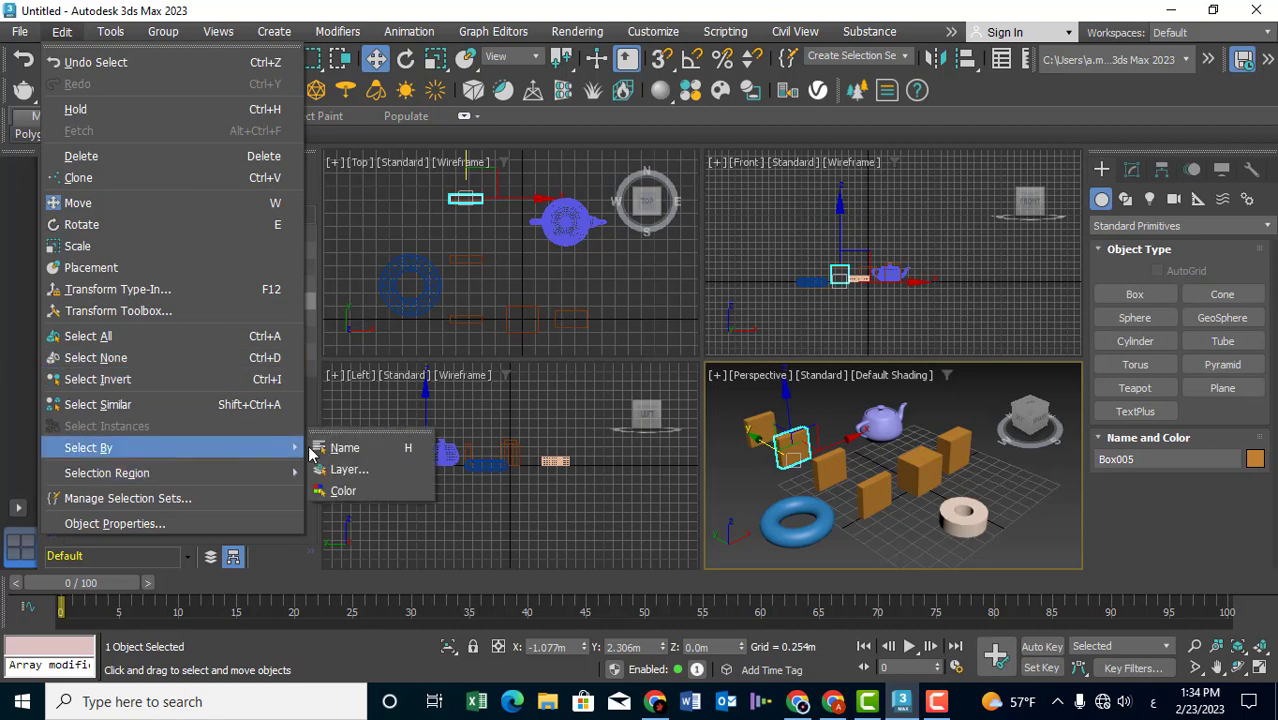
pyautogui.click(340, 491)
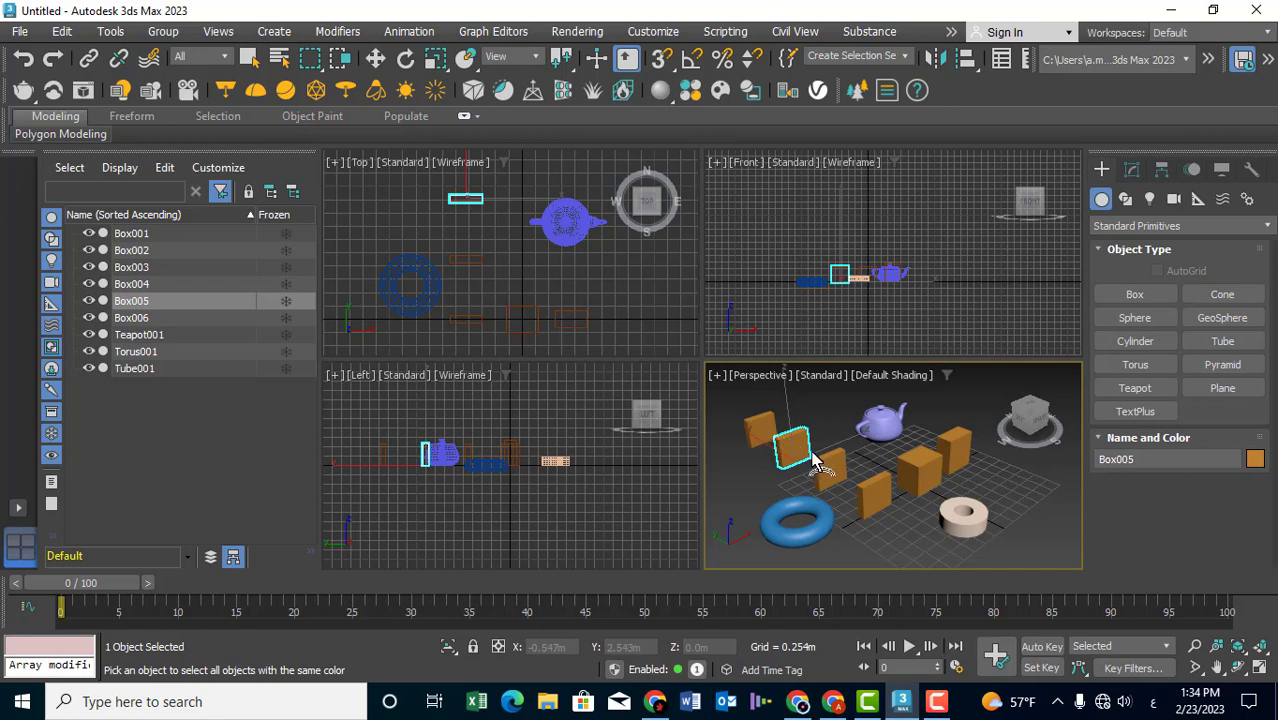
pyautogui.click(838, 474)
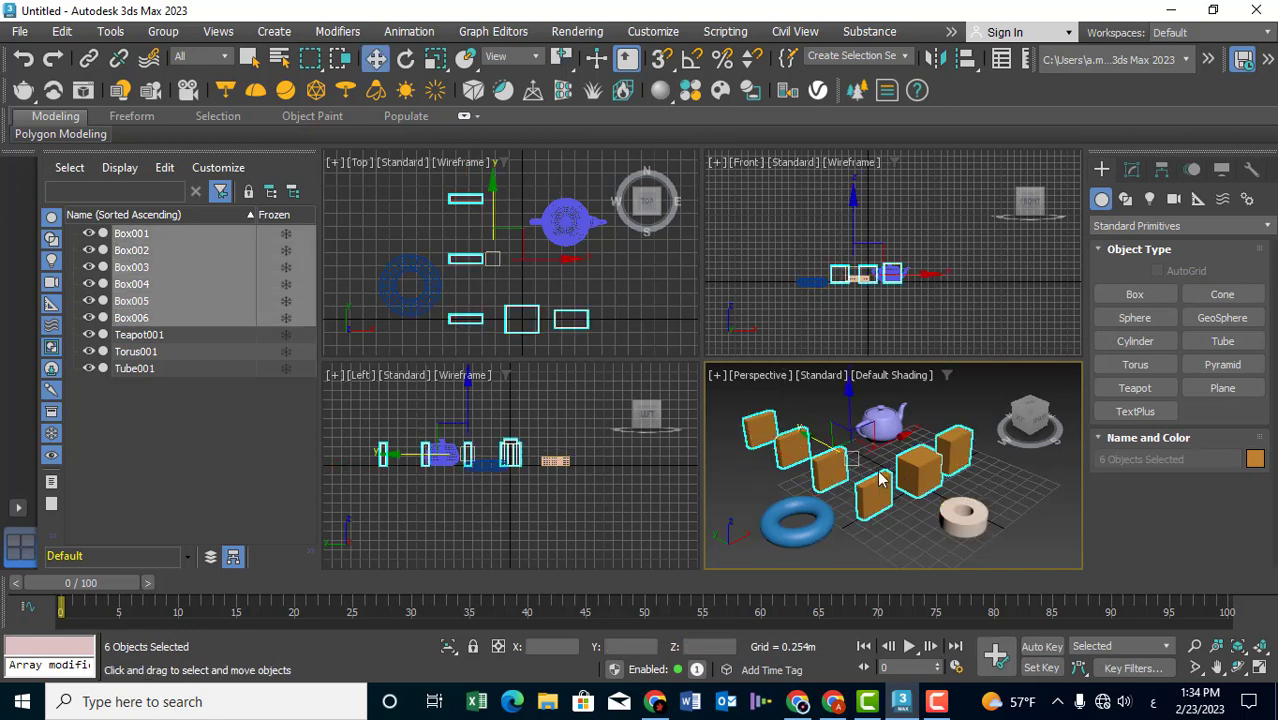
pyautogui.click(862, 536)
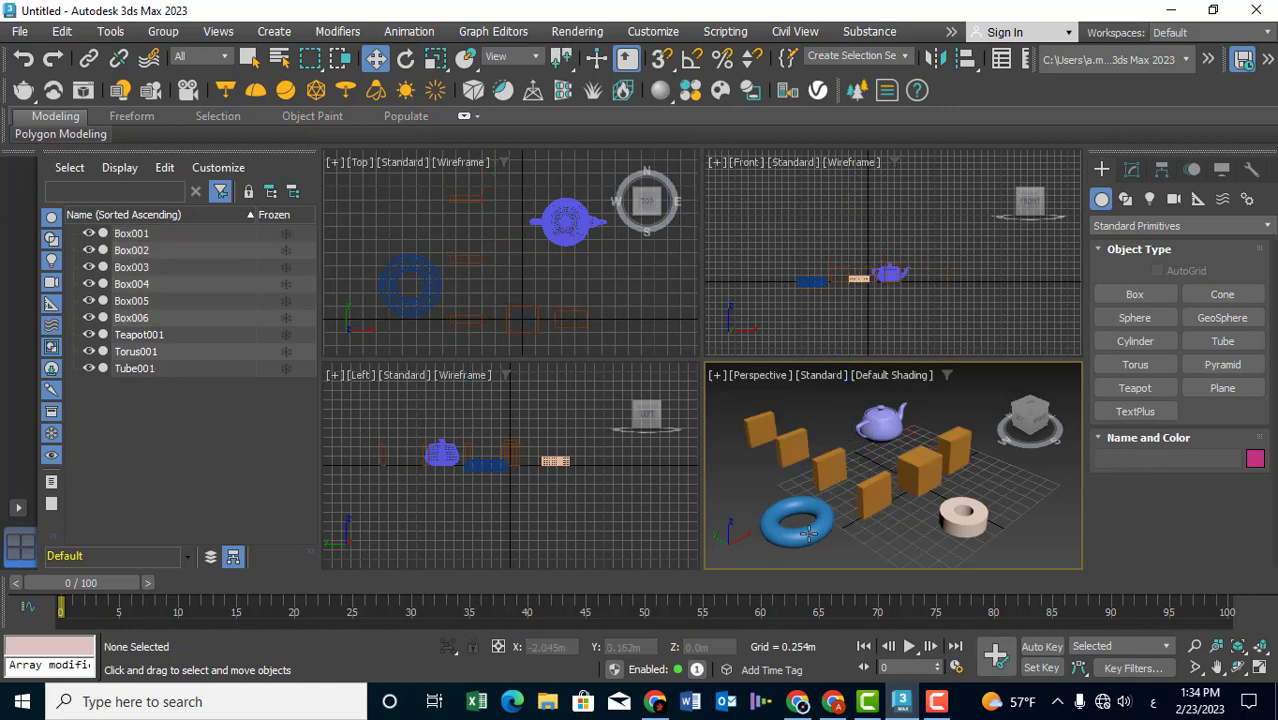
# Step: Shift-drag Teapot001 along Y to clone an independent copy, Teapot002
pyautogui.moveTo(793, 530); pyautogui.dragTo(792, 512, button='middle')
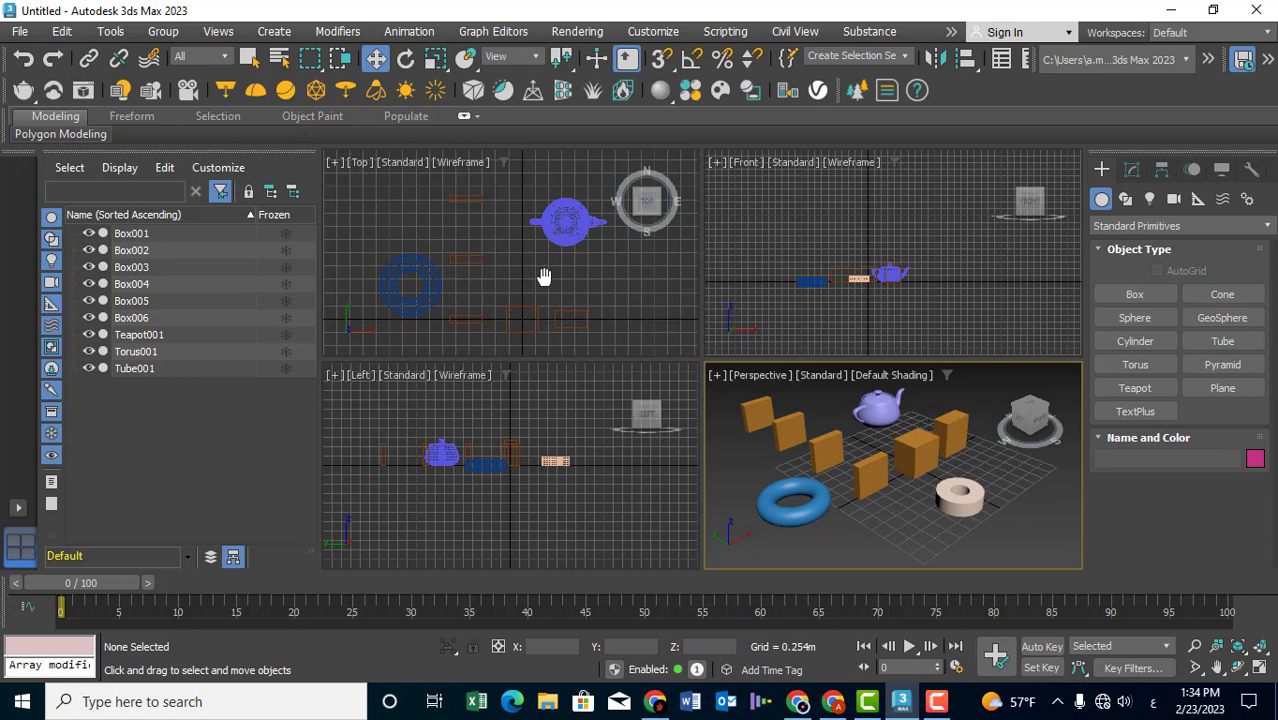
pyautogui.moveTo(543, 276); pyautogui.dragTo(457, 337, button='middle')
pyautogui.click(478, 268)
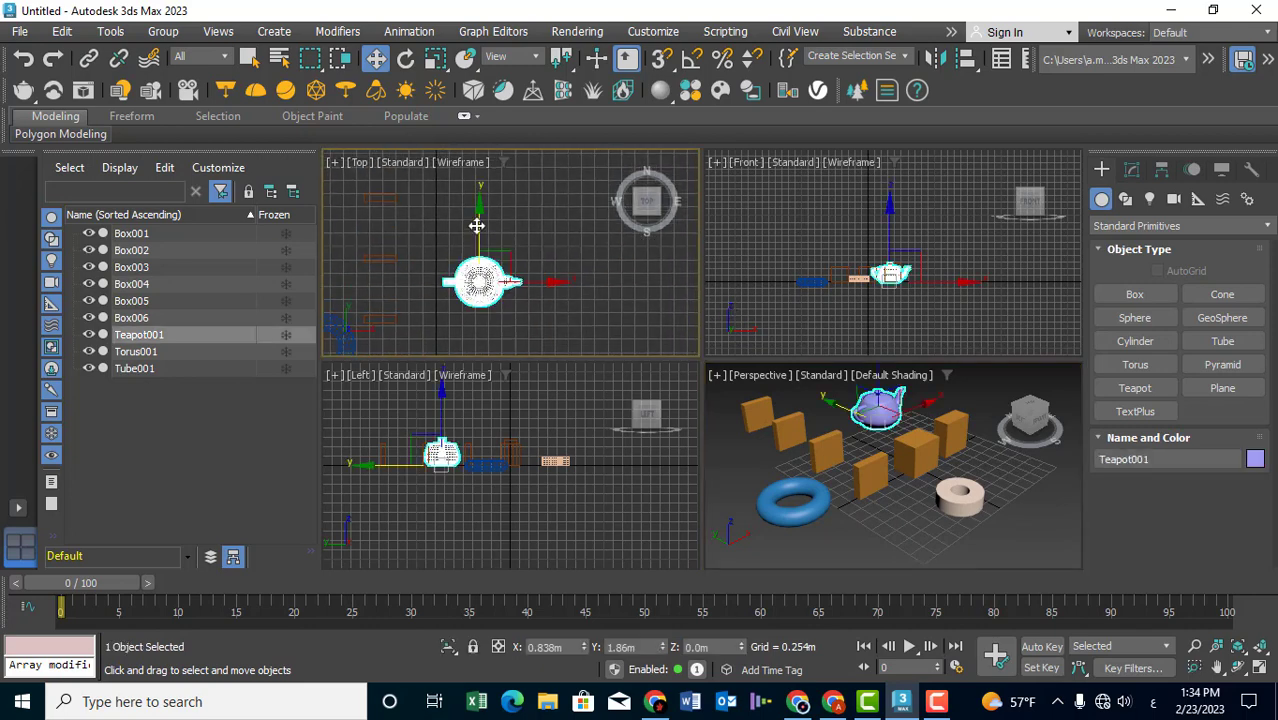
pyautogui.keyDown('shift'); pyautogui.moveTo(479, 228); pyautogui.dragTo(481, 143); pyautogui.keyUp('shift')
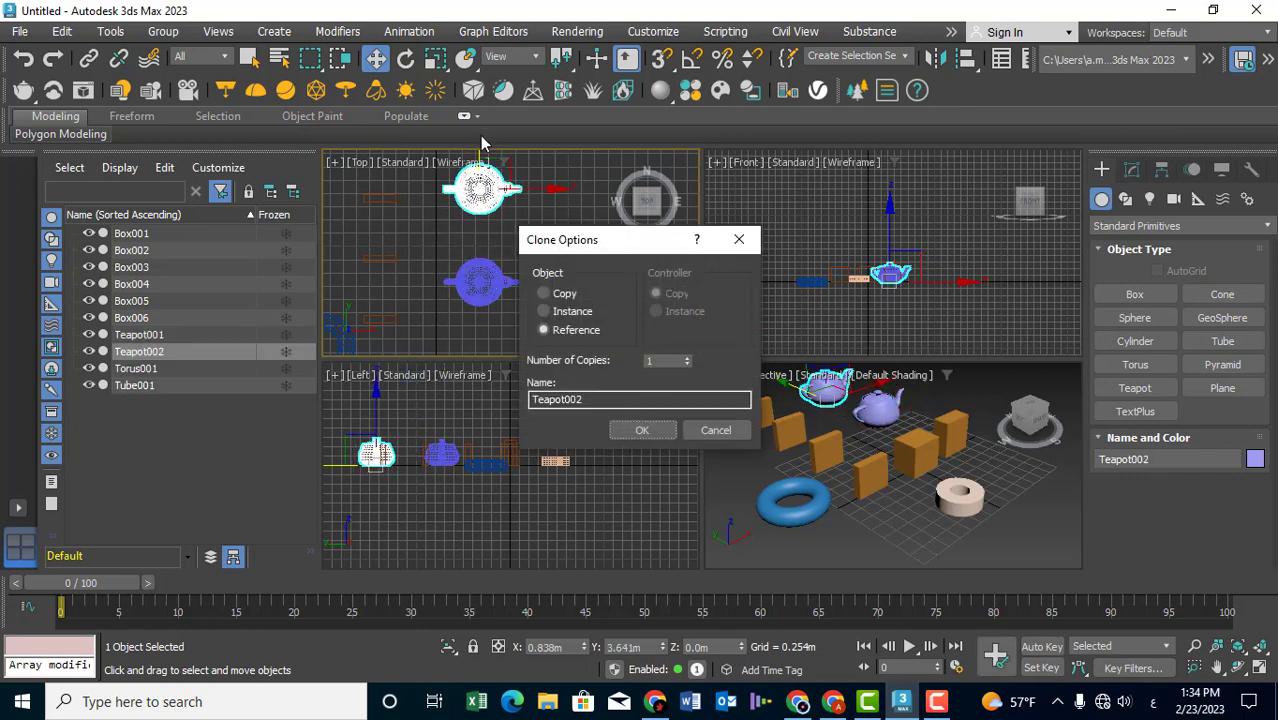
pyautogui.click(561, 298)
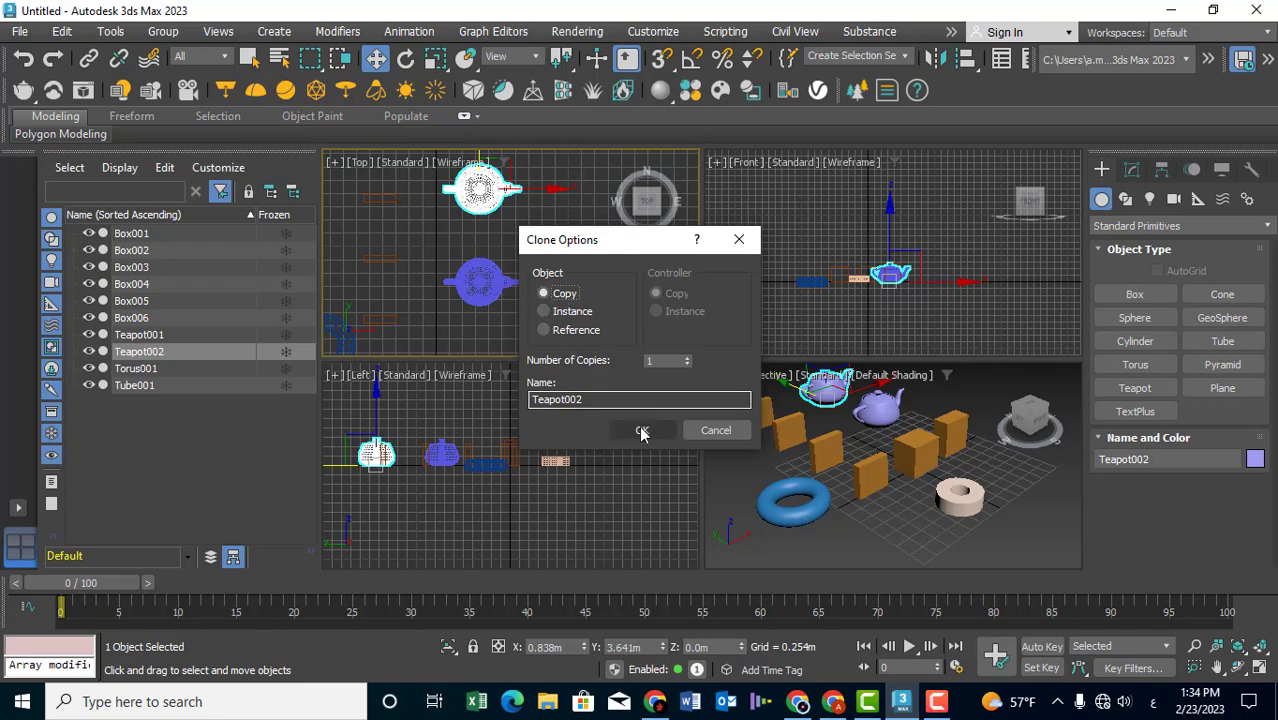
pyautogui.click(643, 433)
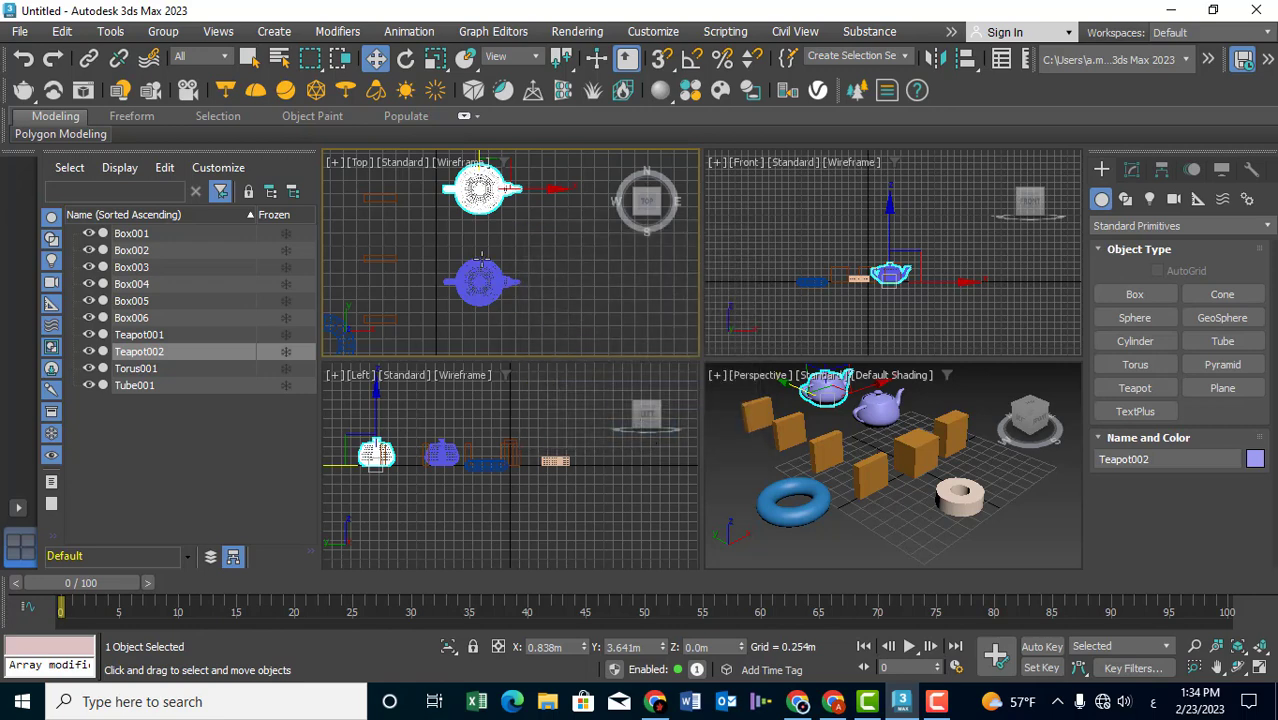
pyautogui.scroll(-2, 482, 259)
pyautogui.scroll(-2, 495, 285)
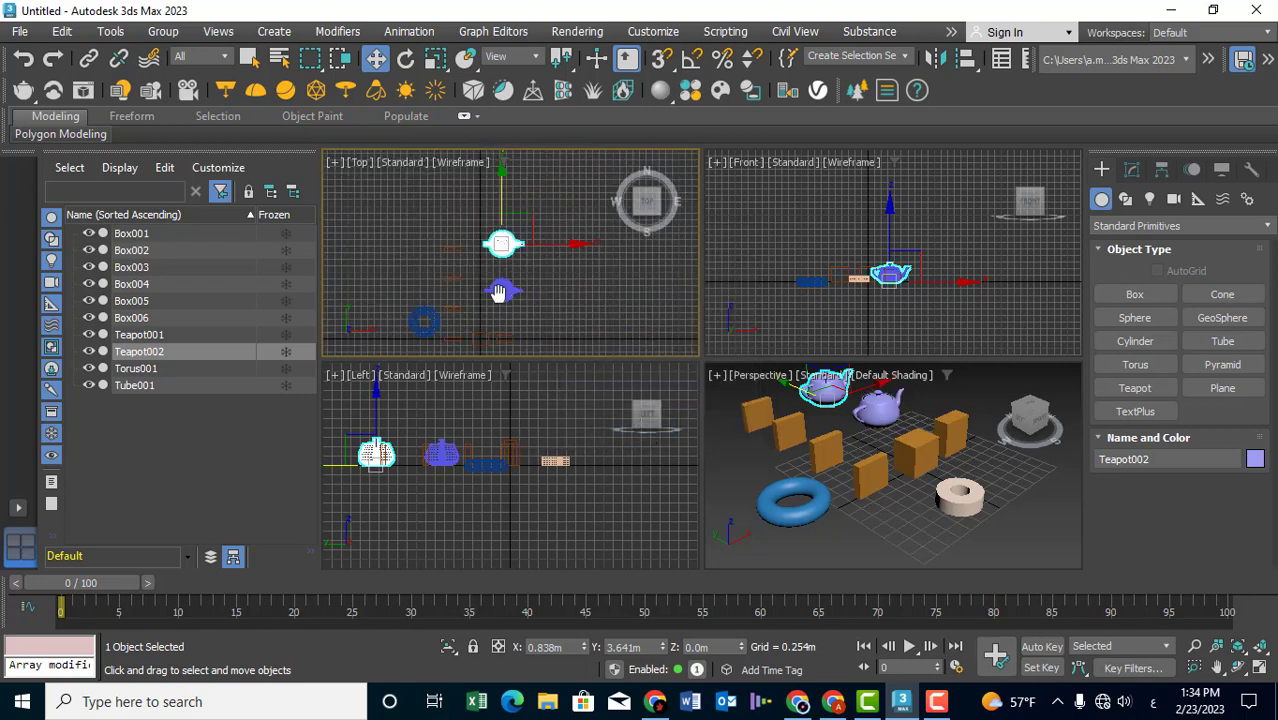
pyautogui.moveTo(498, 291); pyautogui.dragTo(548, 321, button='middle')
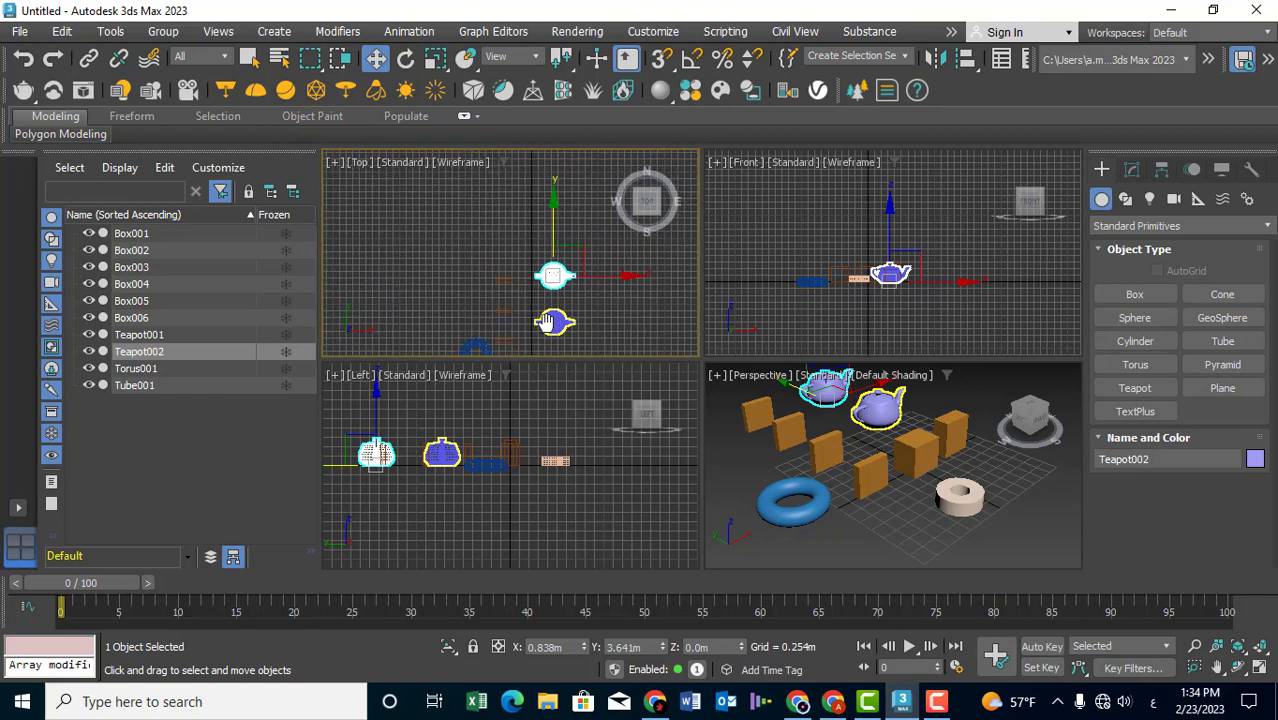
# Step: Rotate Teapot002 to exactly 90° about Z in the Rotate Transform Type-In
pyautogui.click(406, 59)
pyautogui.press('z')
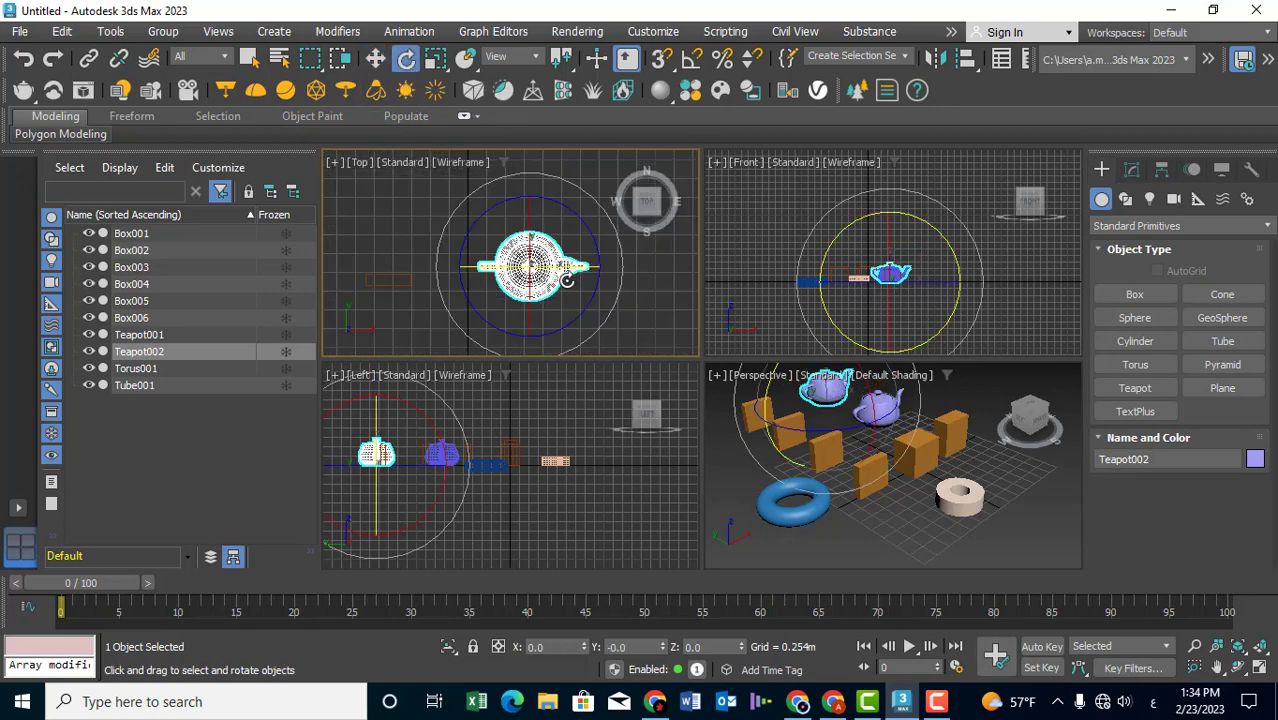
pyautogui.moveTo(578, 306)
pyautogui.mouseDown()
pyautogui.moveTo(592, 218)
pyautogui.moveTo(580, 300)
pyautogui.mouseUp()
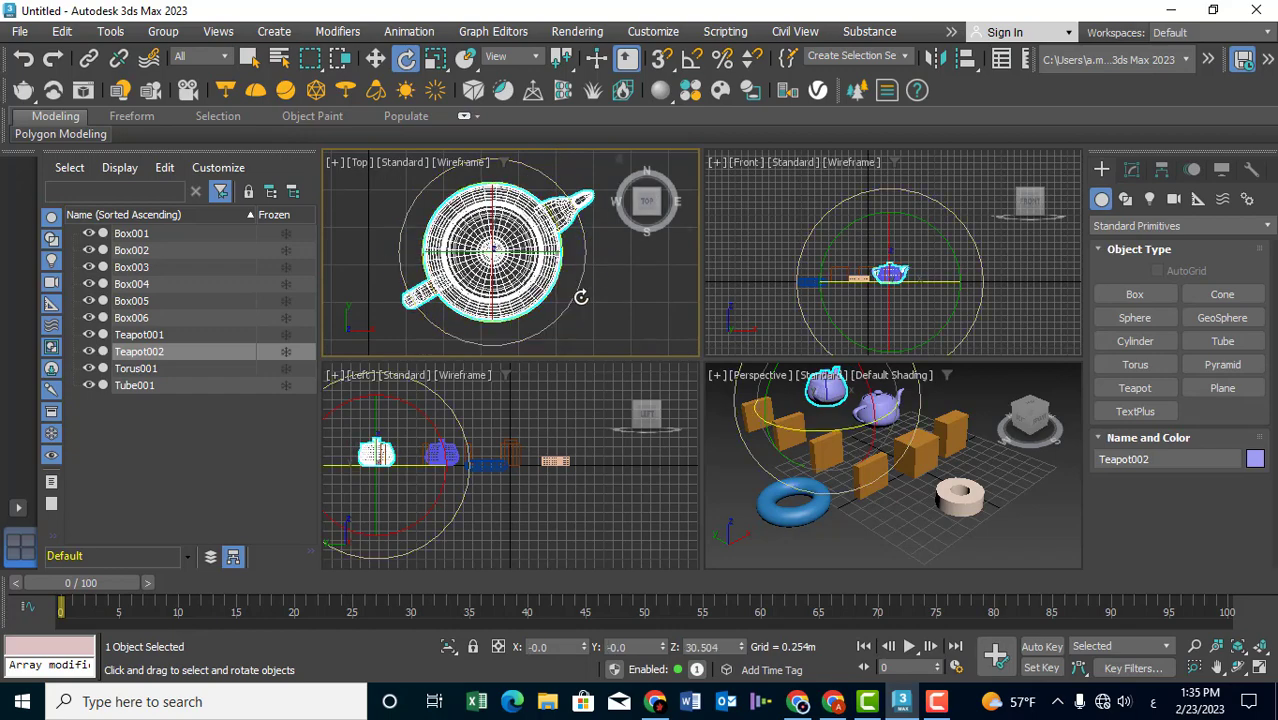
pyautogui.rightClick(407, 66)
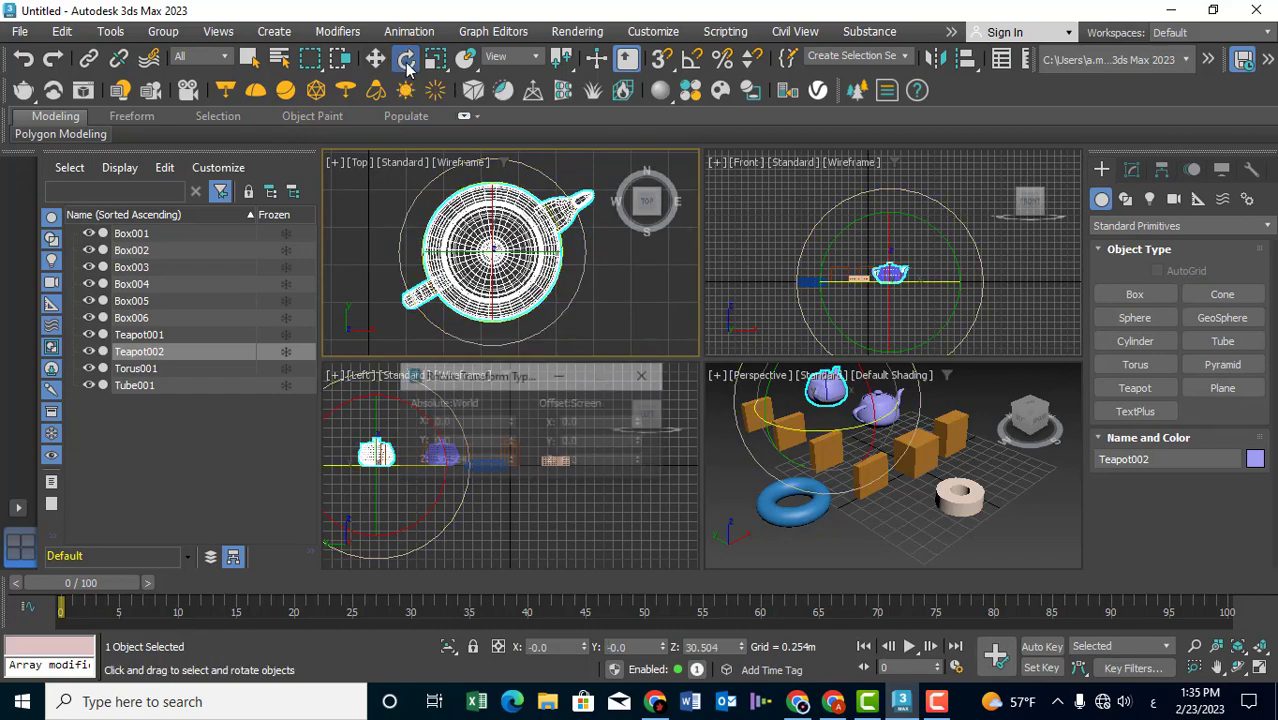
pyautogui.rightClick(510, 463)
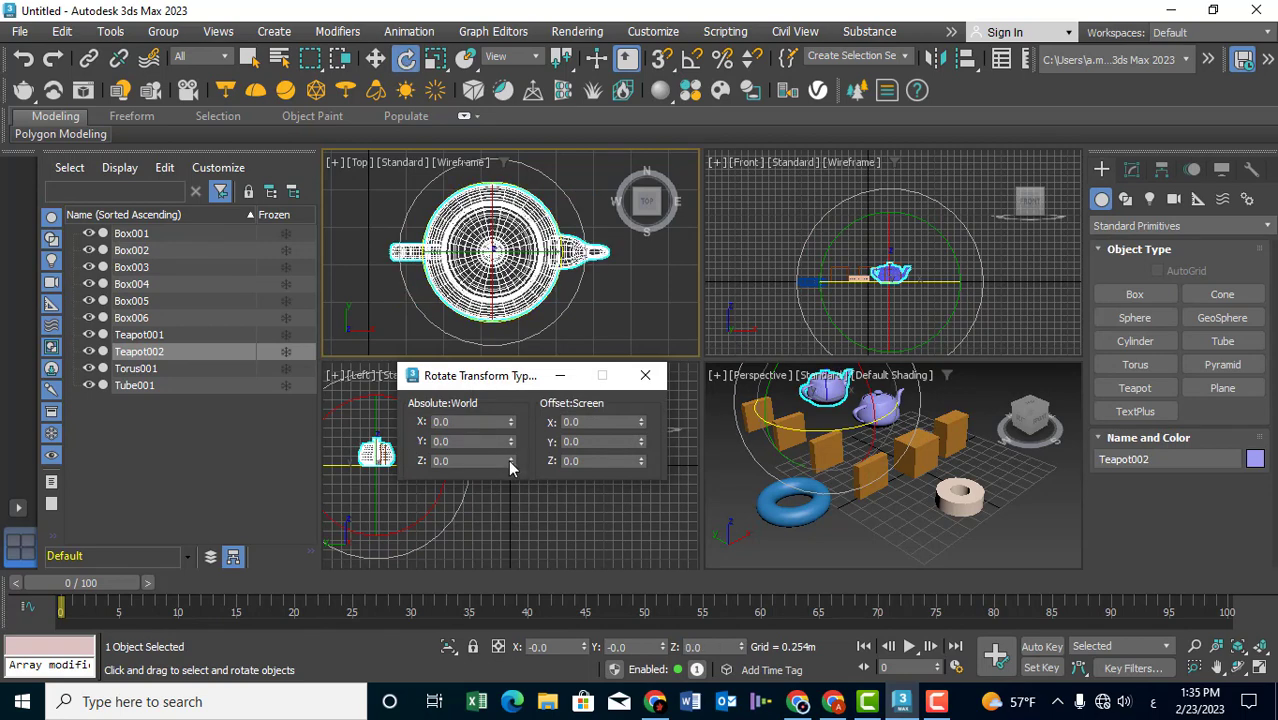
pyautogui.moveTo(457, 454); pyautogui.dragTo(403, 451)
pyautogui.write('90')
pyautogui.press('Return')
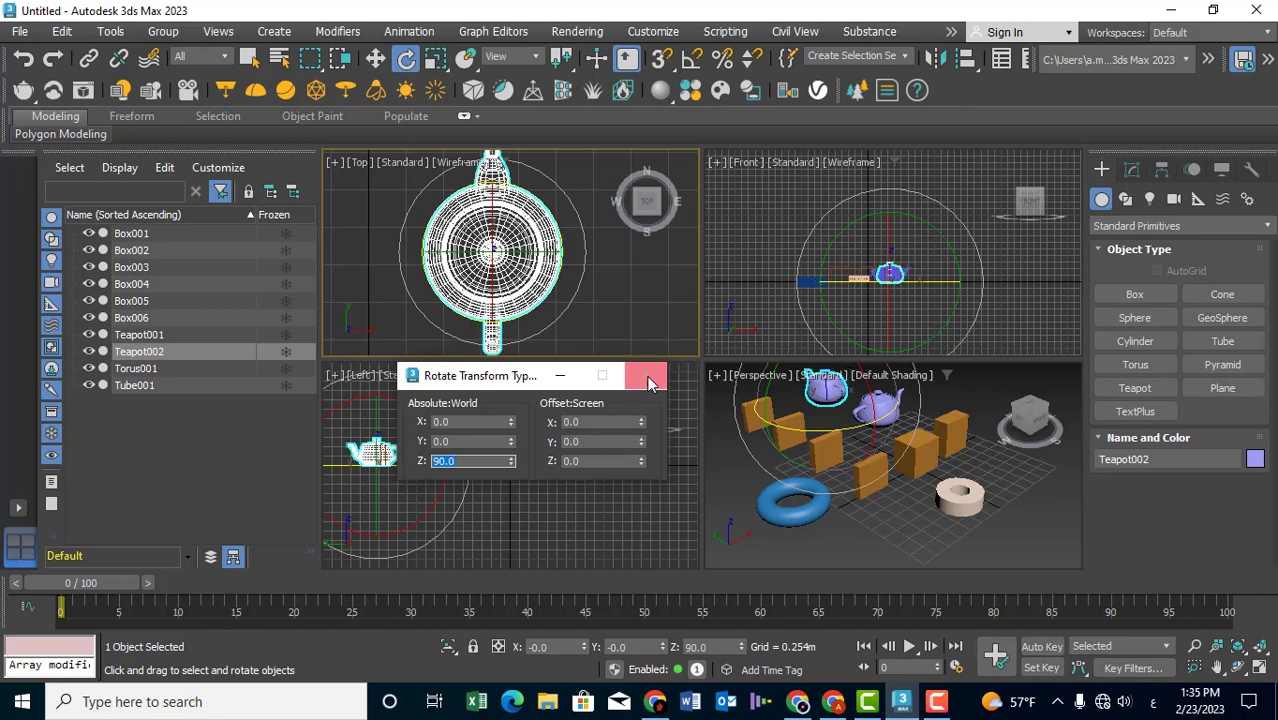
pyautogui.click(645, 375)
# Step: Shift-rotate Teapot002 to clone two copies, Teapot003 and Teapot004
pyautogui.moveTo(493, 250); pyautogui.dragTo(497, 268, button='middle')
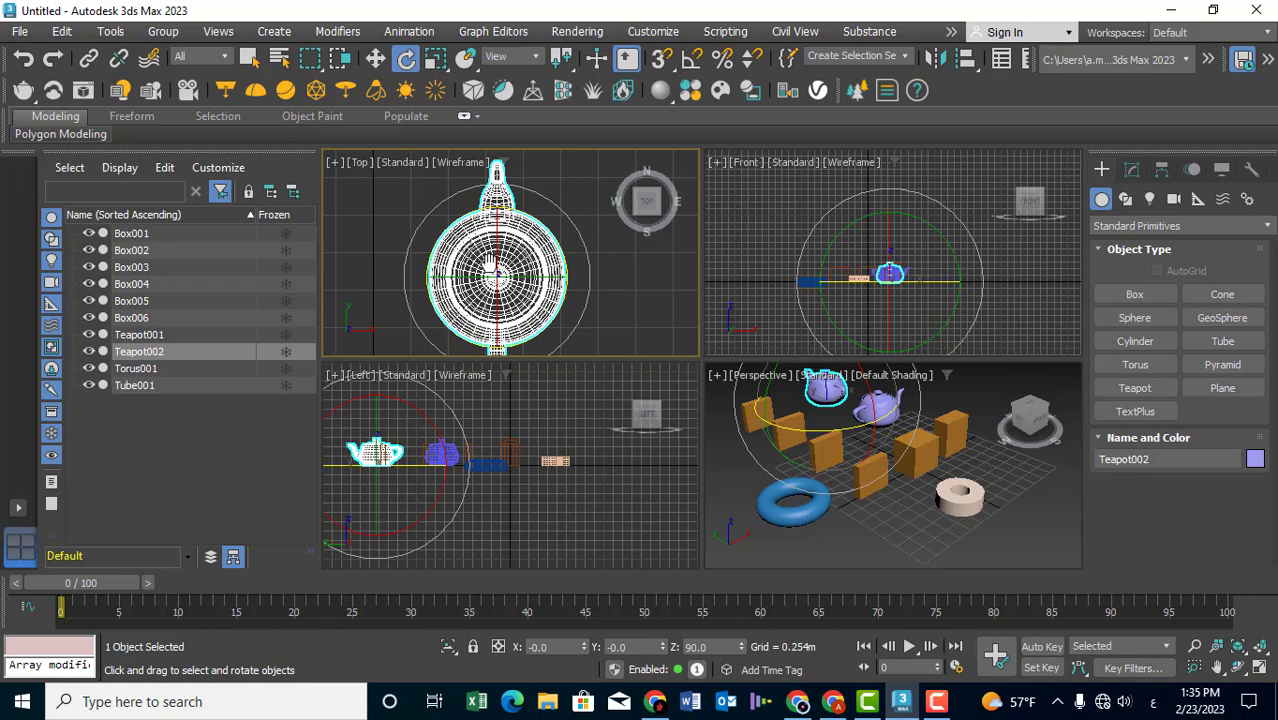
pyautogui.scroll(-3, 497, 268)
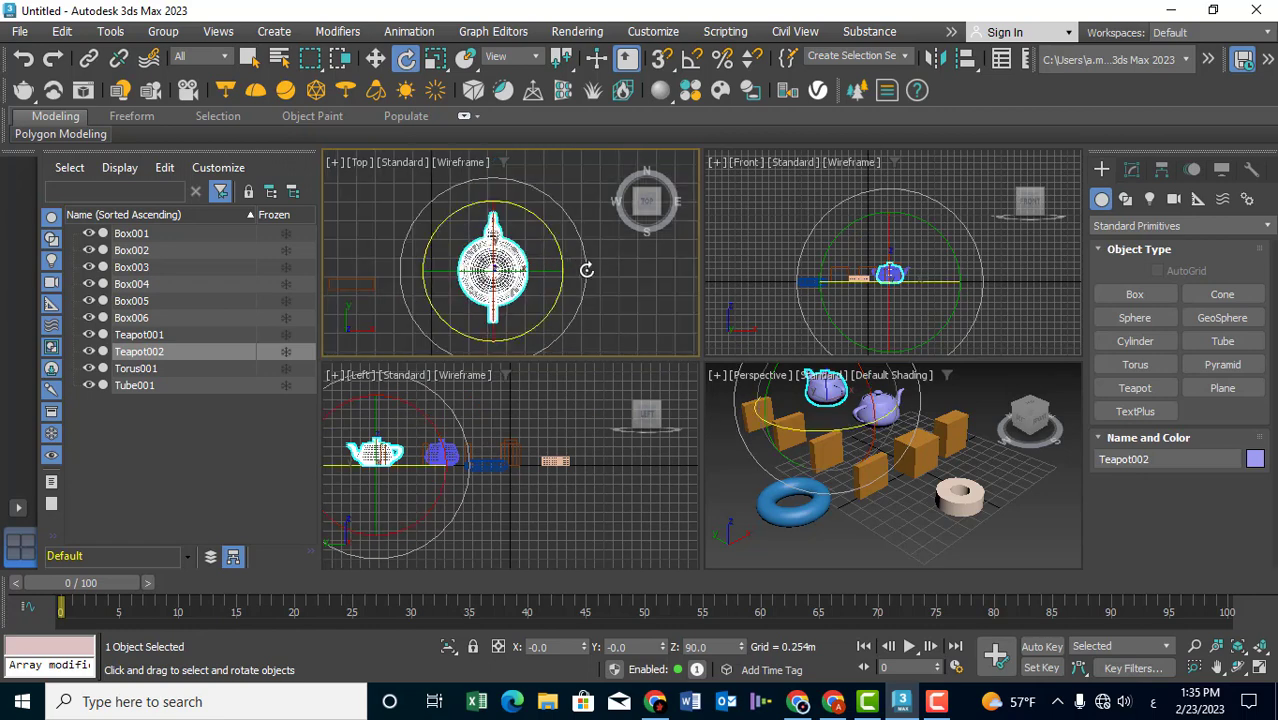
pyautogui.keyDown('shift'); pyautogui.moveTo(587, 270); pyautogui.dragTo(563, 194); pyautogui.keyUp('shift')
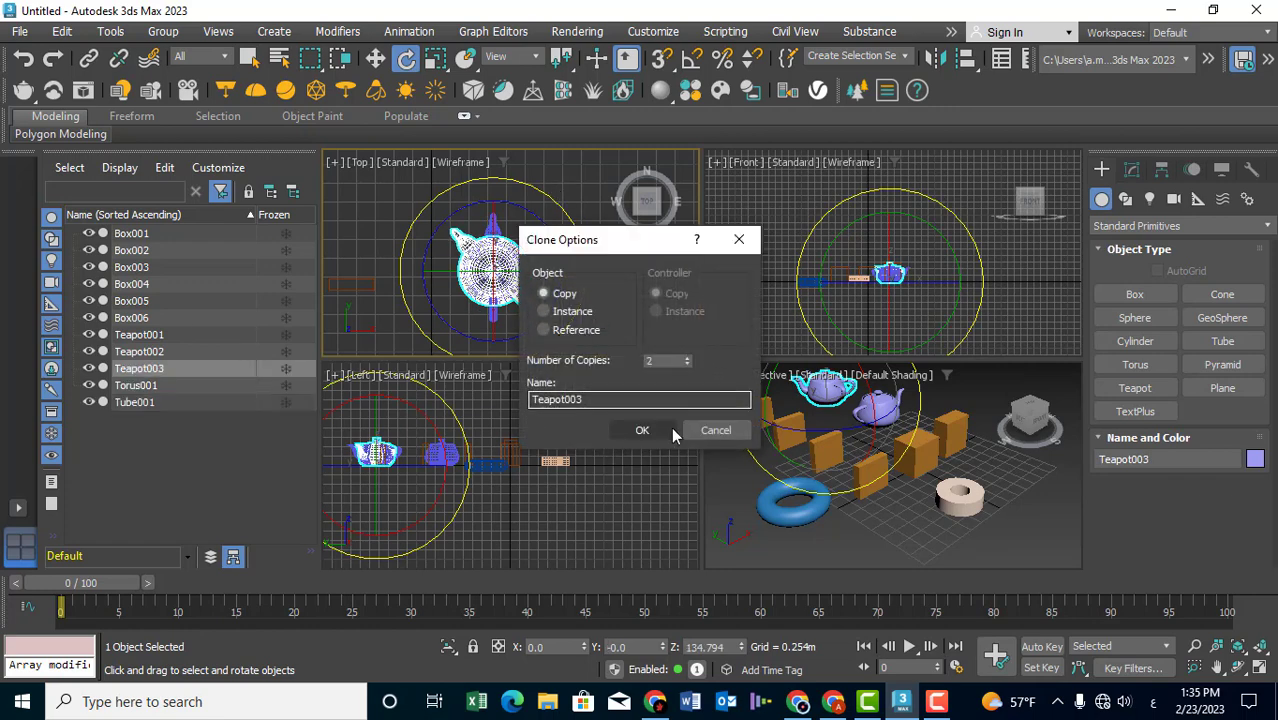
pyautogui.click(642, 430)
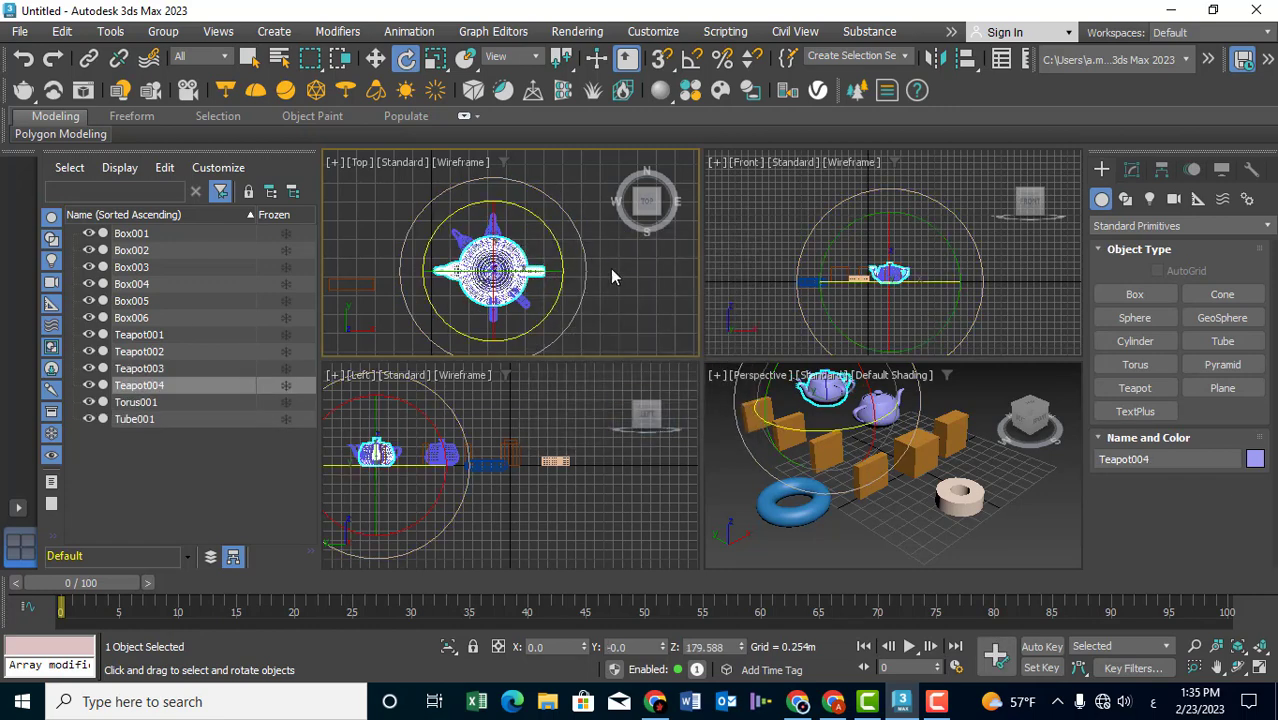
pyautogui.click(896, 531)
pyautogui.scroll(3, 860, 525)
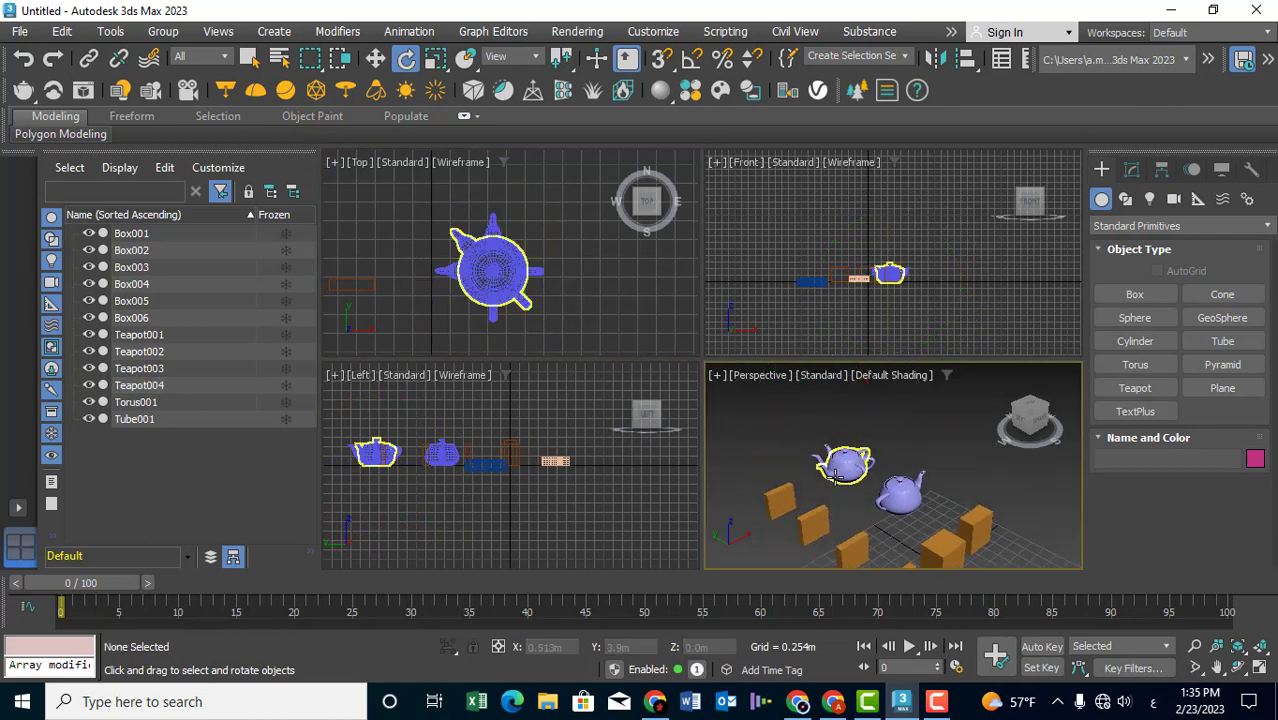
pyautogui.scroll(4, 820, 518)
pyautogui.scroll(1, 781, 511)
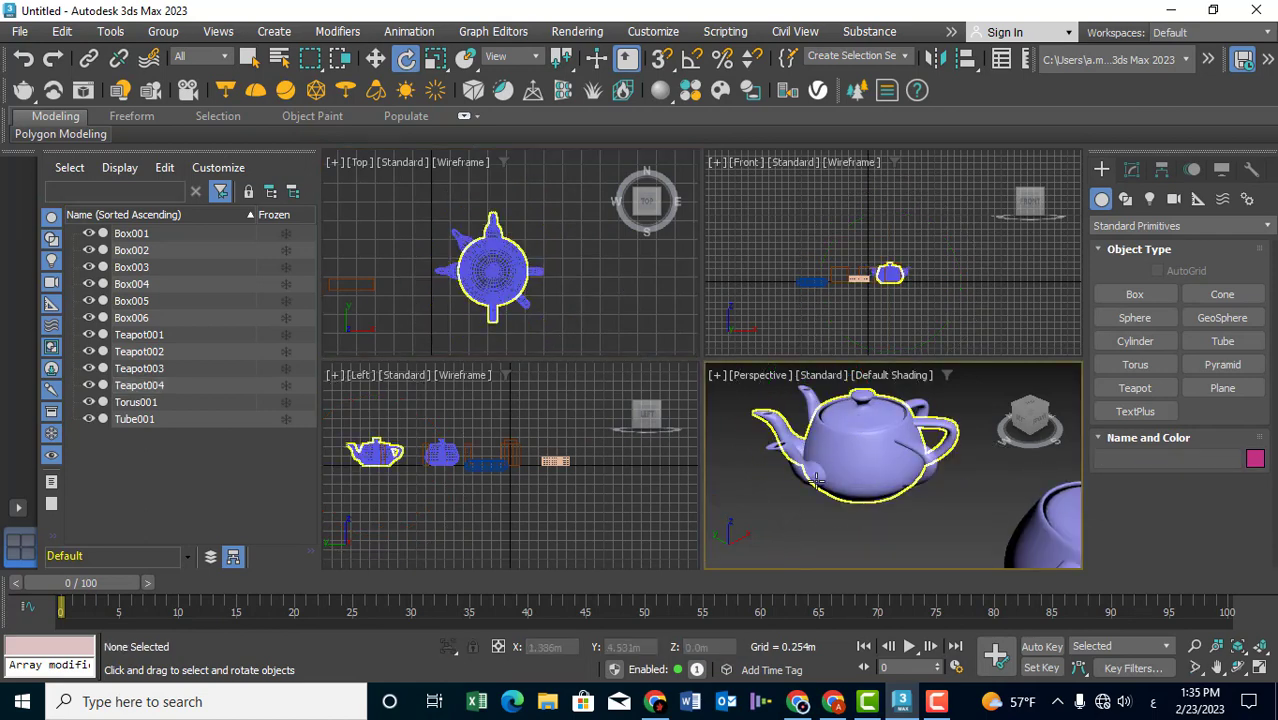
pyautogui.moveTo(515, 313)
pyautogui.mouseDown(button='middle')
pyautogui.moveTo(516, 246)
pyautogui.moveTo(482, 268)
pyautogui.mouseUp(button='middle')
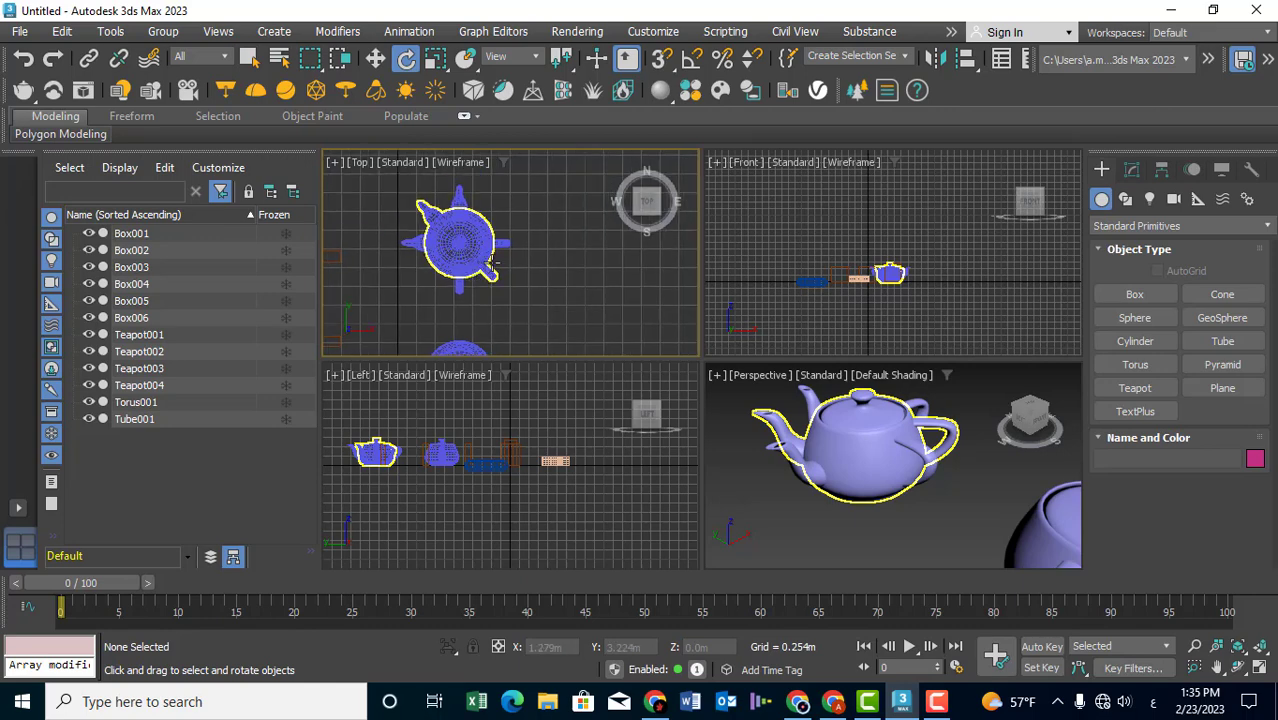
# Step: Rotate Teapot003 about Z, briefly test a tilt in Perspective, and bring up the quad menu
pyautogui.click(486, 244)
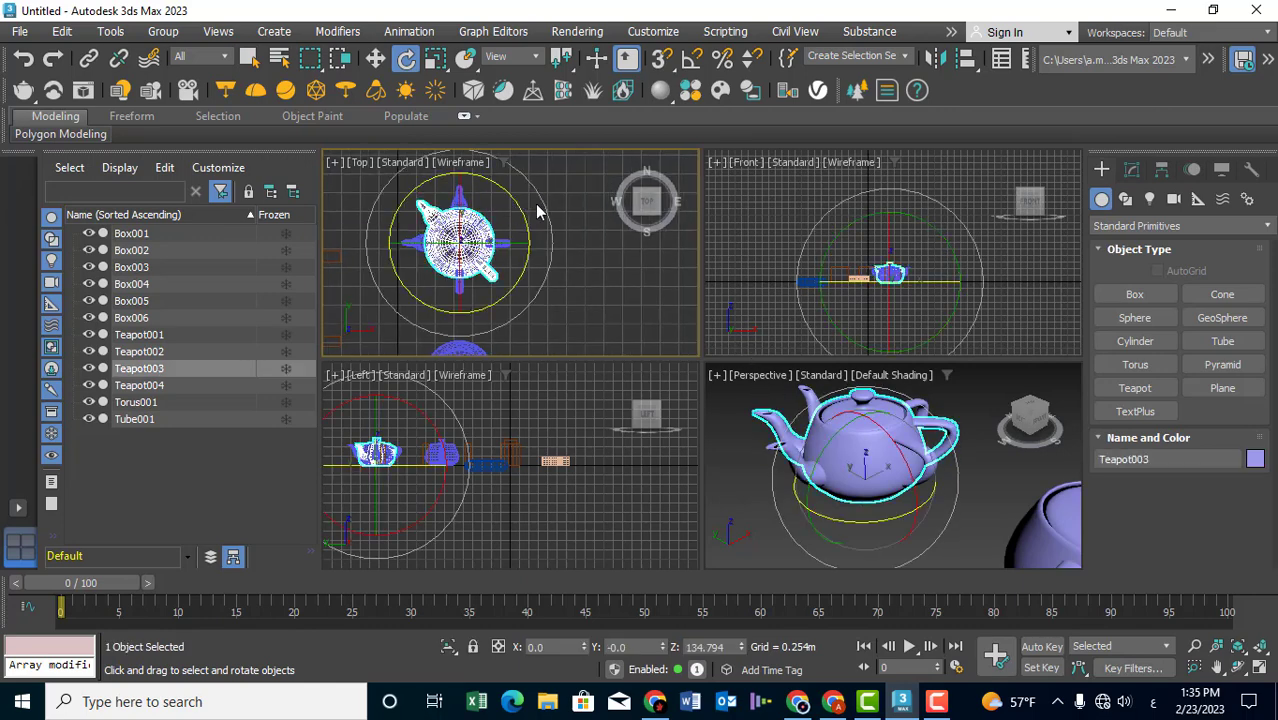
pyautogui.moveTo(548, 214); pyautogui.dragTo(579, 351)
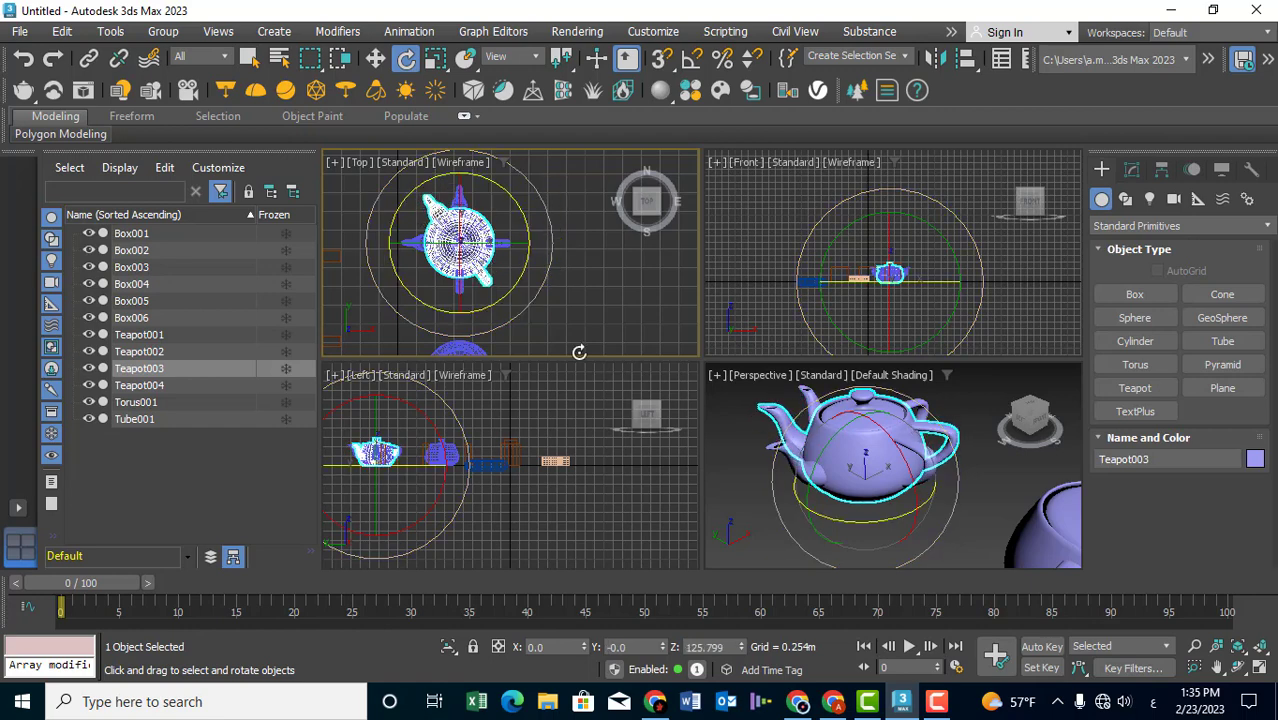
pyautogui.click(808, 508)
pyautogui.moveTo(808, 505)
pyautogui.mouseDown()
pyautogui.moveTo(799, 562)
pyautogui.moveTo(787, 505)
pyautogui.moveTo(826, 491)
pyautogui.moveTo(805, 530)
pyautogui.moveTo(830, 512)
pyautogui.mouseUp()
pyautogui.moveTo(480, 268); pyautogui.dragTo(459, 296, button='middle')
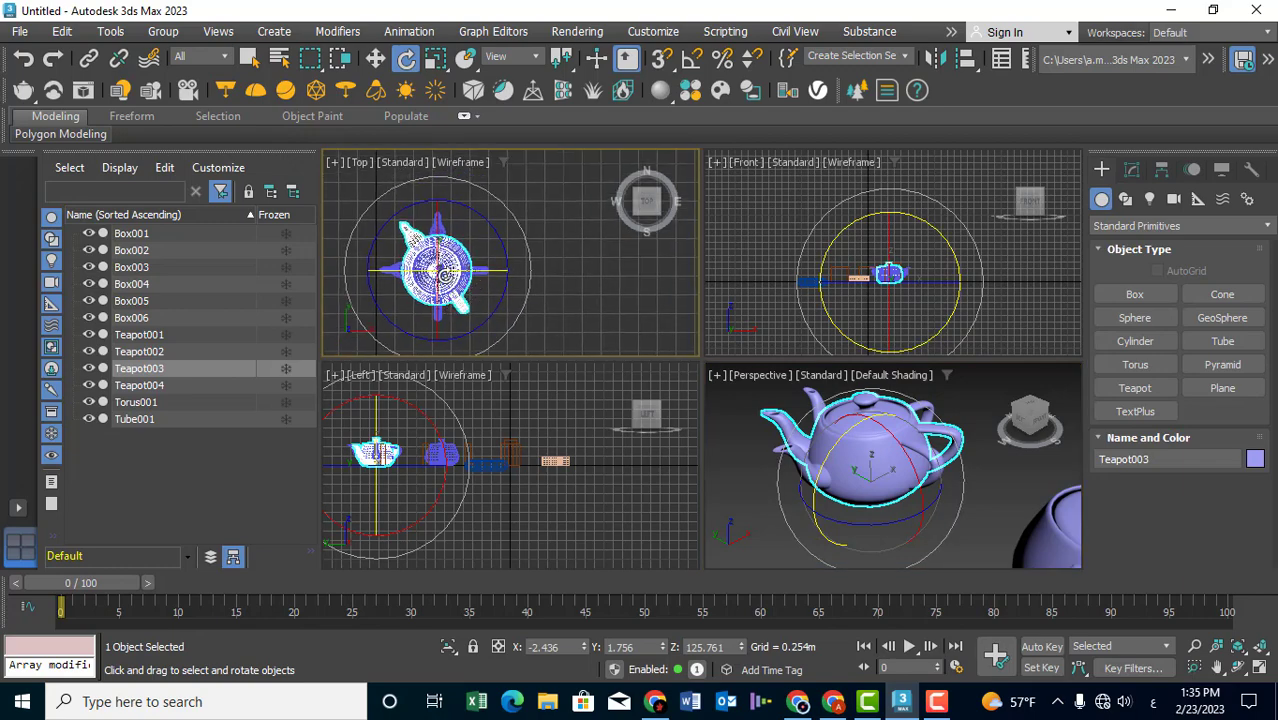
pyautogui.scroll(-2, 443, 280)
pyautogui.scroll(-2, 443, 280)
pyautogui.scroll(-2, 443, 280)
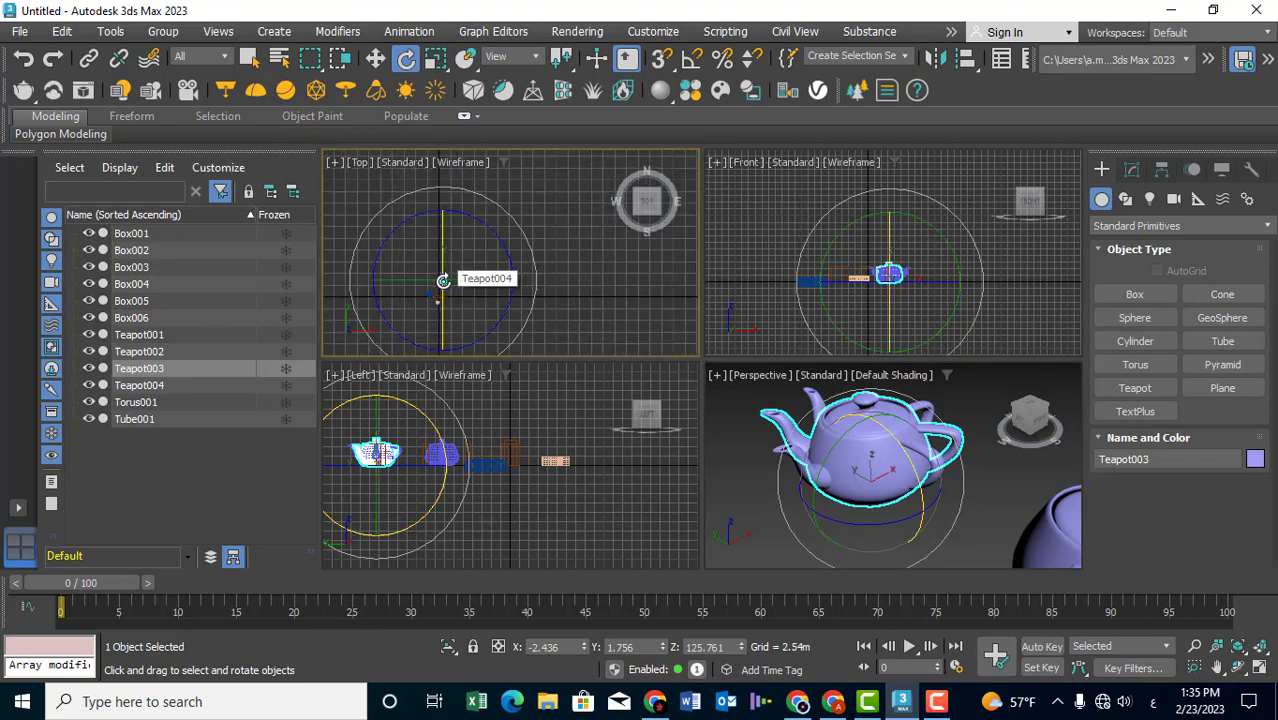
pyautogui.rightClick(541, 272)
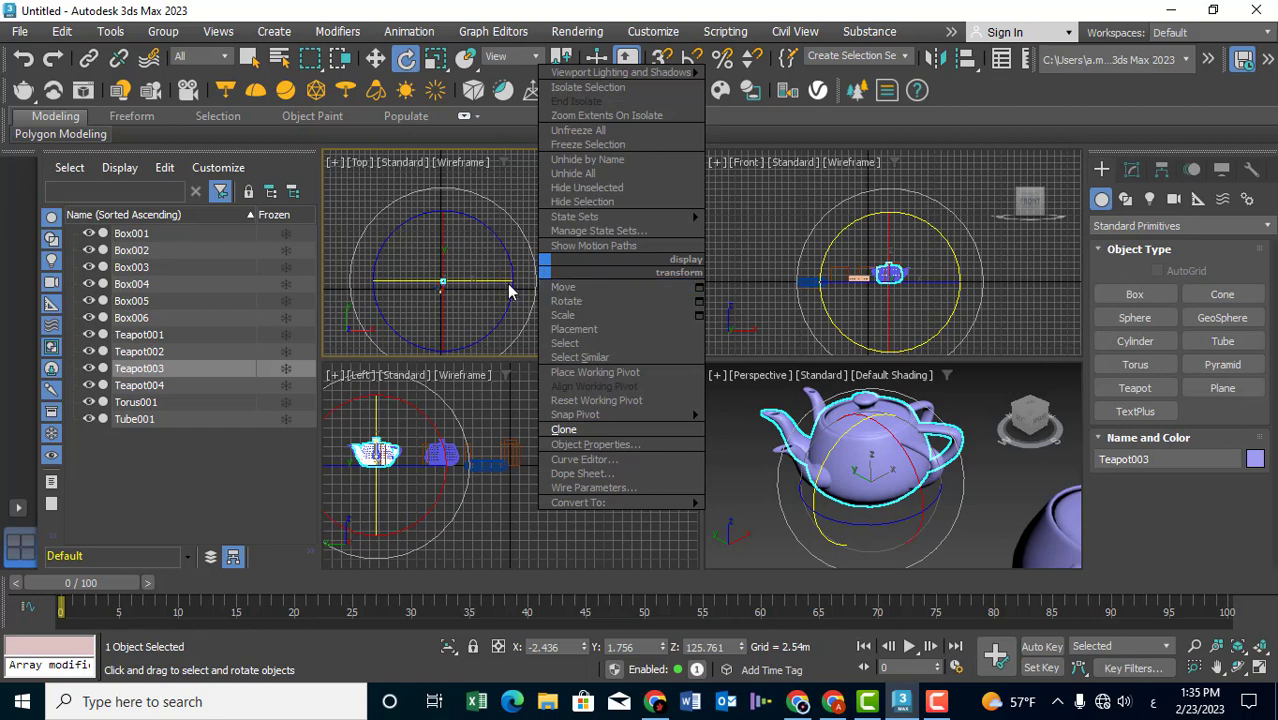
pyautogui.click(529, 314)
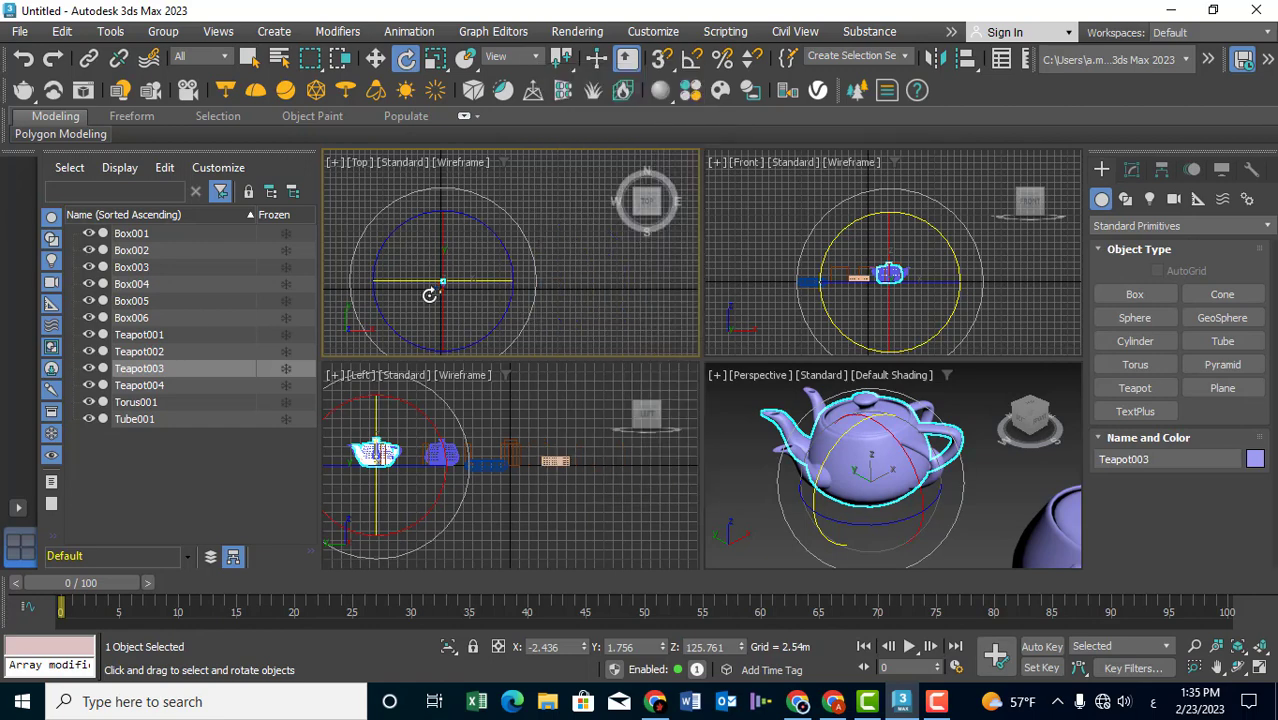
pyautogui.rightClick(470, 288)
# Step: Select Tube001 and nudge it slightly along X
pyautogui.click(517, 298)
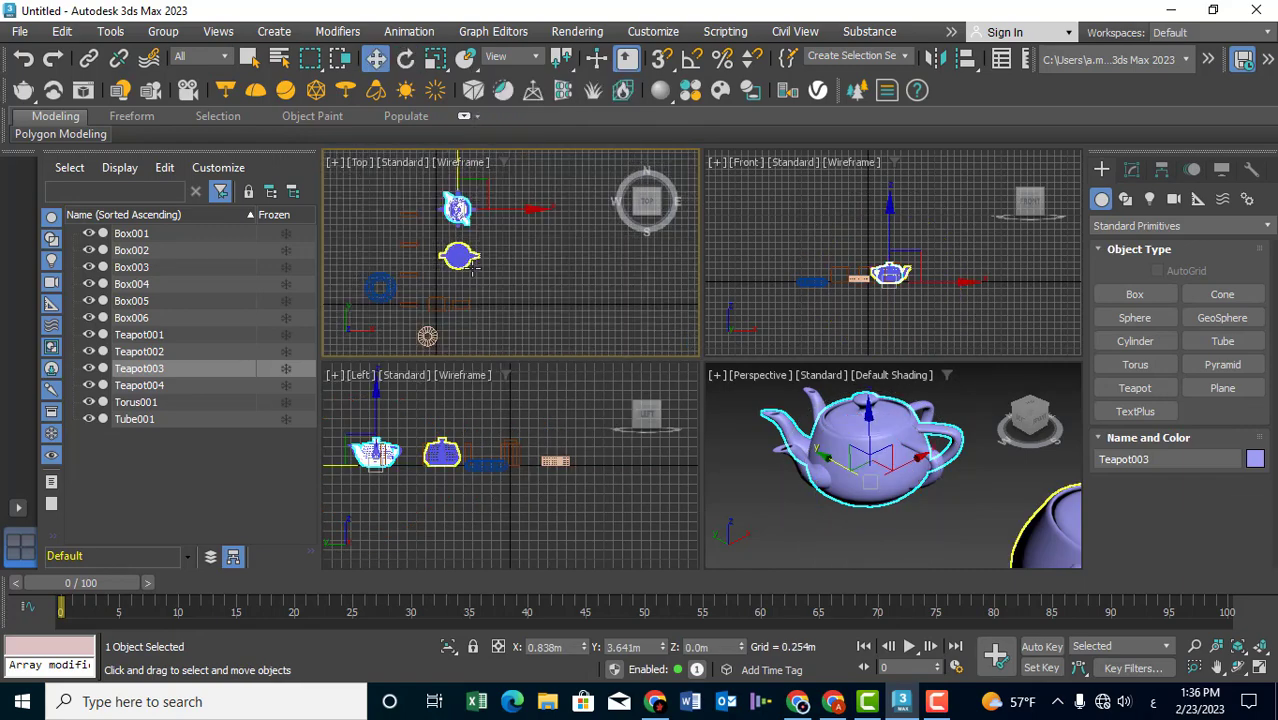
pyautogui.scroll(2, 473, 268)
pyautogui.moveTo(450, 299); pyautogui.dragTo(521, 230, button='middle')
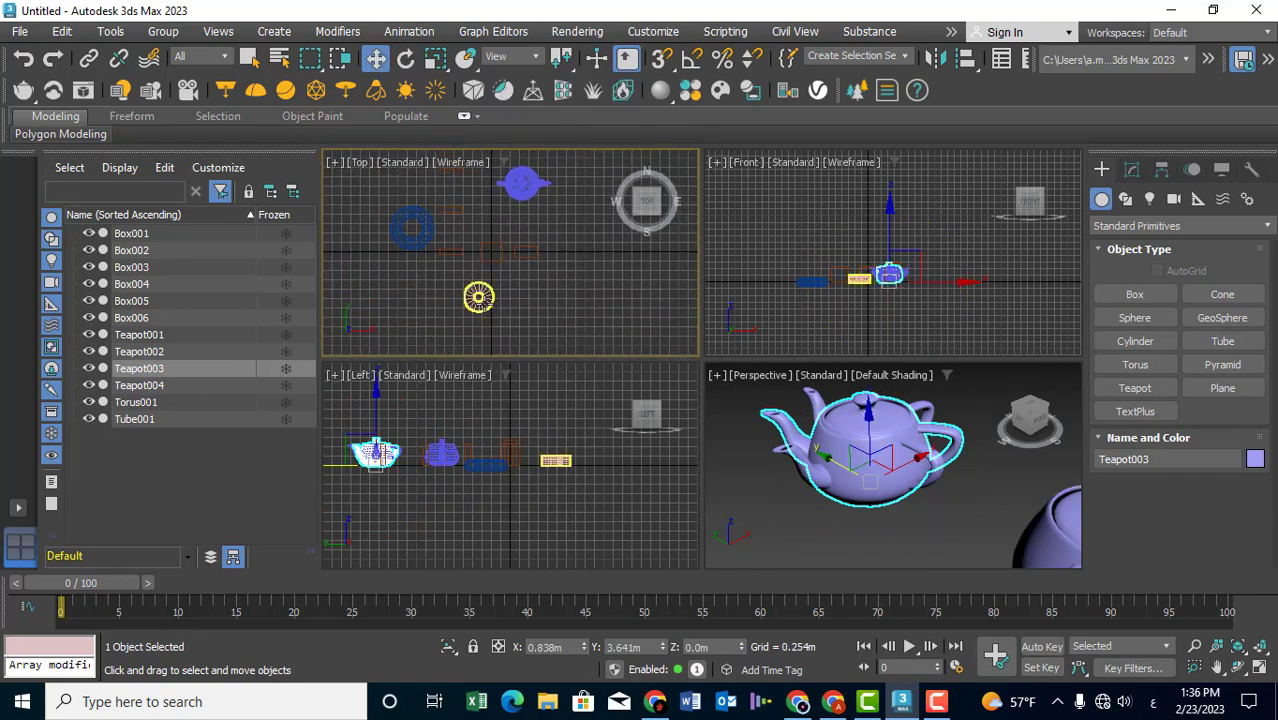
pyautogui.click(478, 297)
pyautogui.scroll(8, 479, 297)
pyautogui.scroll(-4, 490, 280)
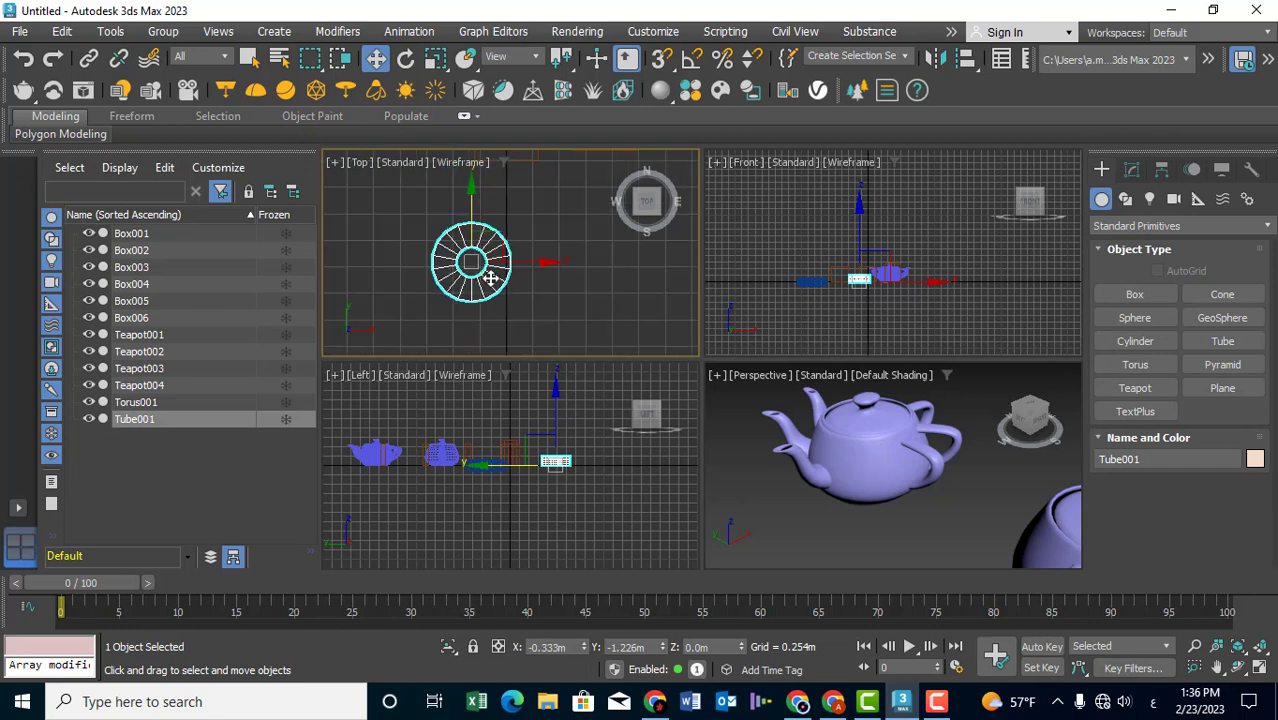
pyautogui.moveTo(518, 265); pyautogui.dragTo(526, 266)
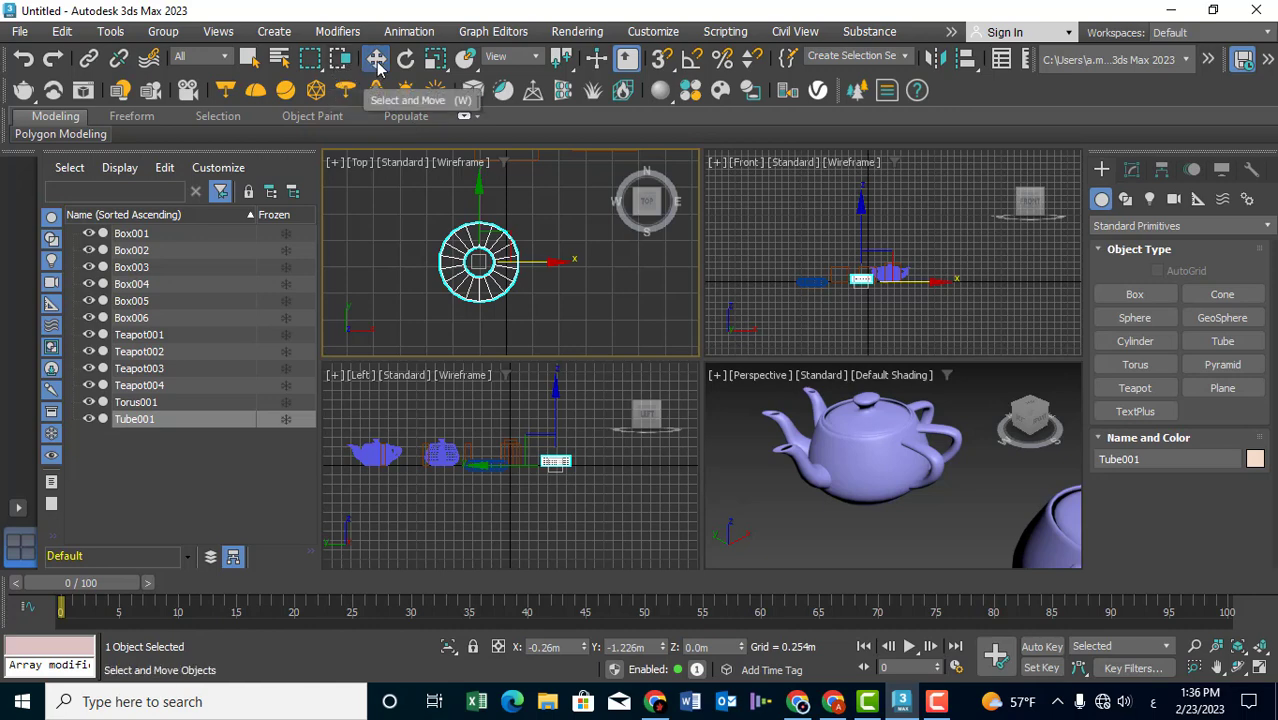
# Step: Scale Tube001 non-uniformly to about 58% on X and 148% on Y
pyautogui.click(435, 57)
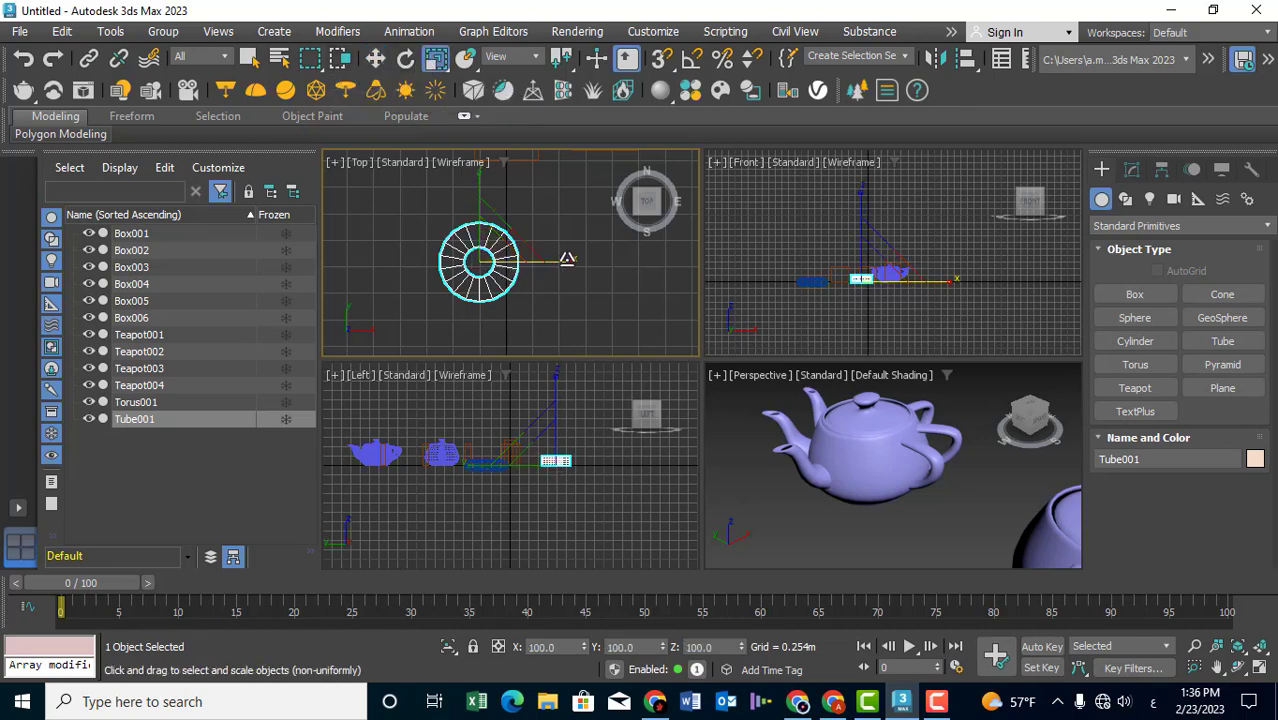
pyautogui.moveTo(567, 259); pyautogui.dragTo(505, 273)
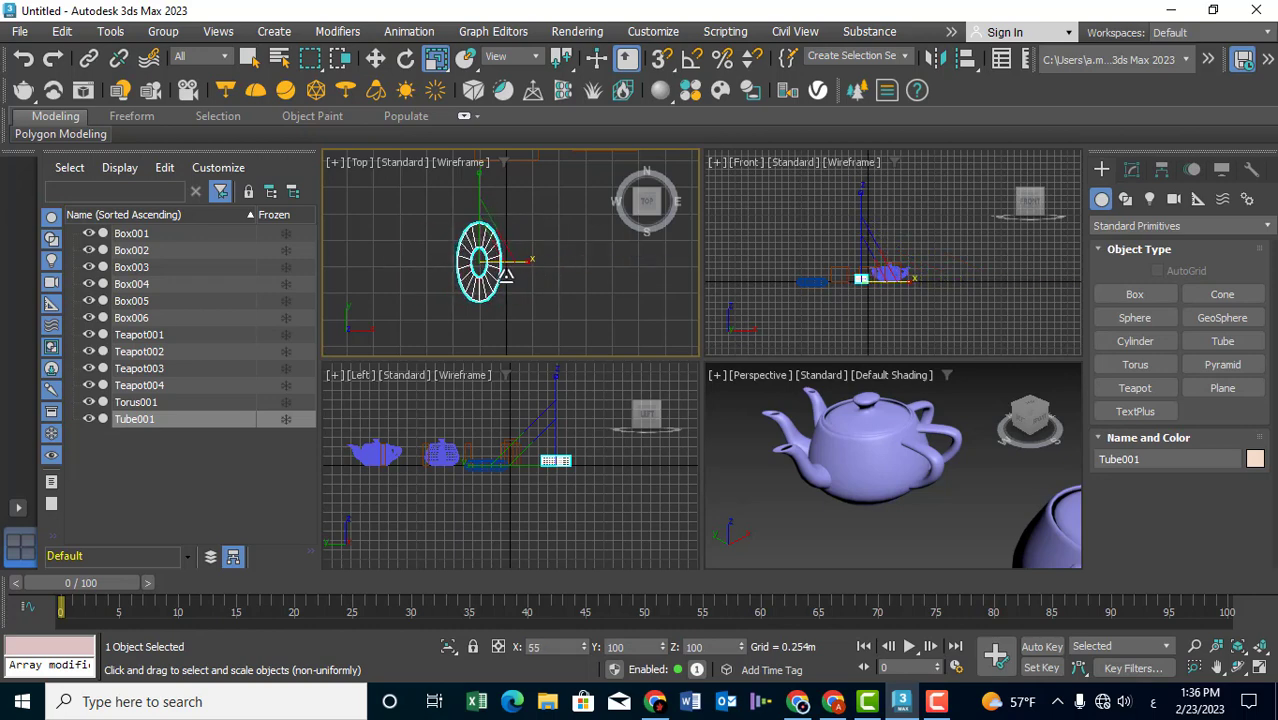
pyautogui.moveTo(478, 190); pyautogui.dragTo(478, 240, button='middle')
pyautogui.moveTo(478, 228); pyautogui.dragTo(464, 188)
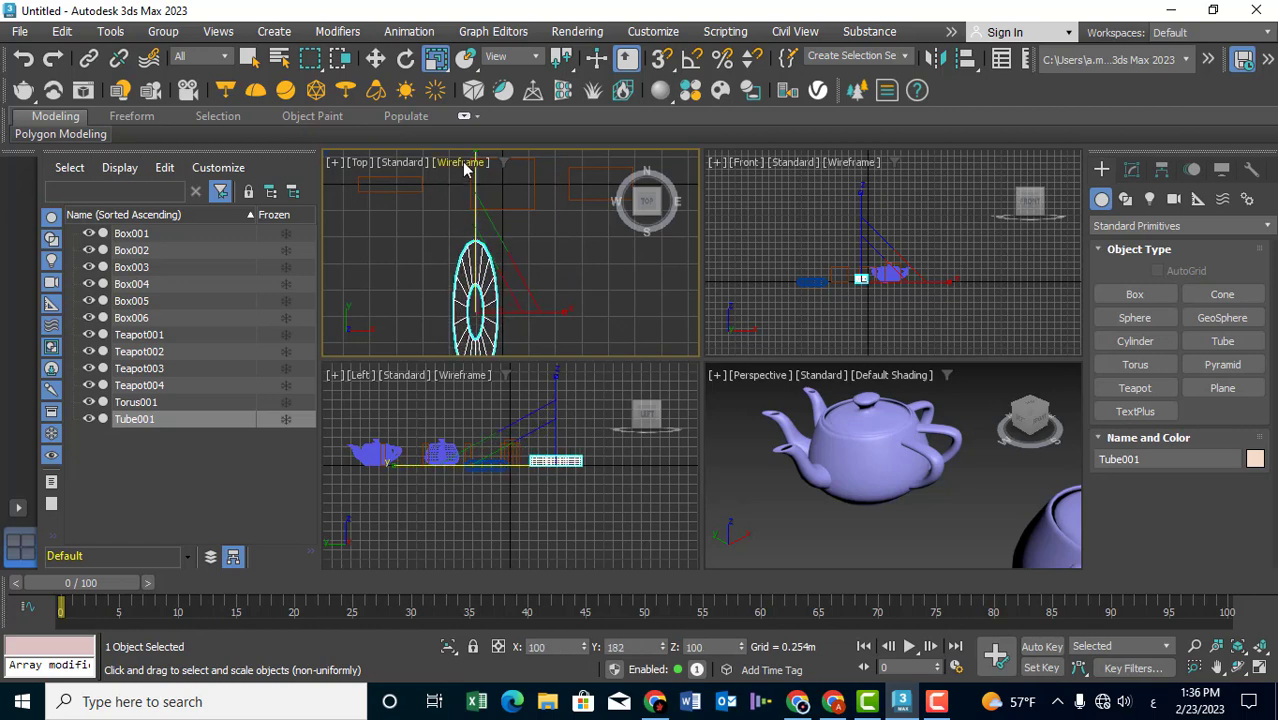
pyautogui.moveTo(495, 285)
pyautogui.mouseDown()
pyautogui.moveTo(544, 243)
pyautogui.moveTo(500, 240)
pyautogui.mouseUp()
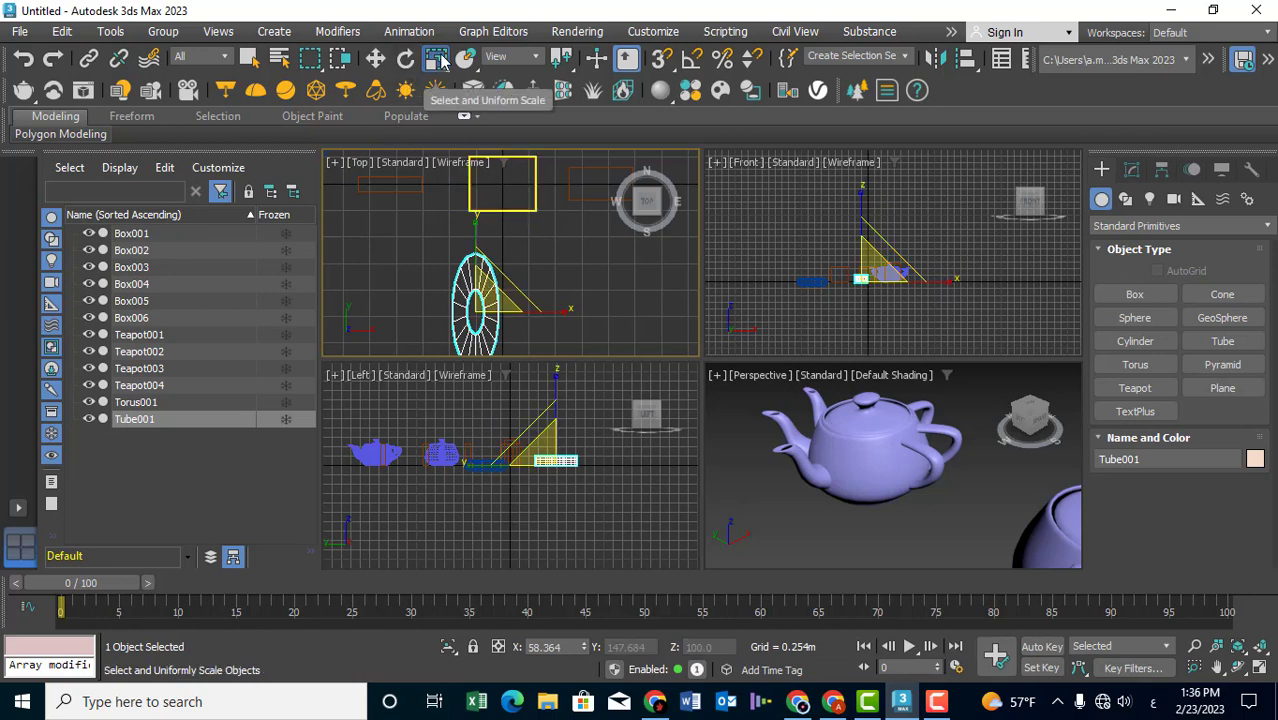
# Step: In Scale Transform Type-In, enter 100 for the tube's absolute X scale and set Y
pyautogui.rightClick(438, 60)
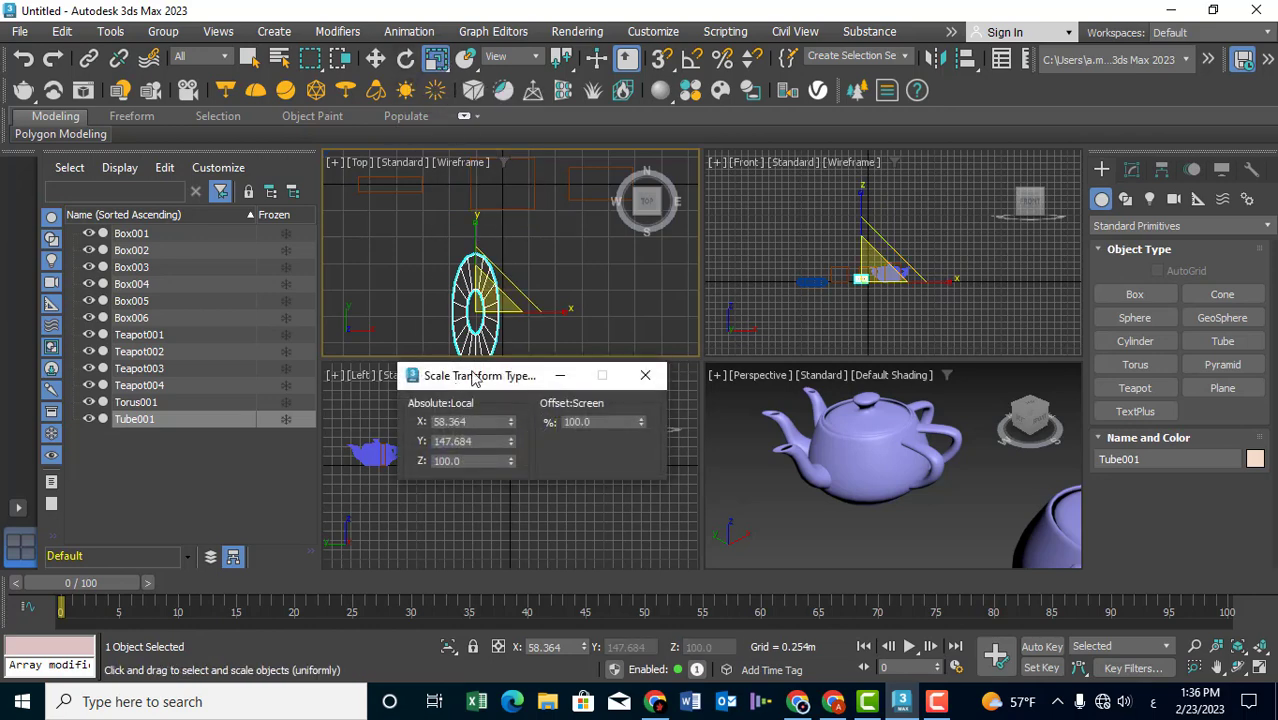
pyautogui.moveTo(472, 378); pyautogui.dragTo(659, 360)
pyautogui.doubleClick(664, 403)
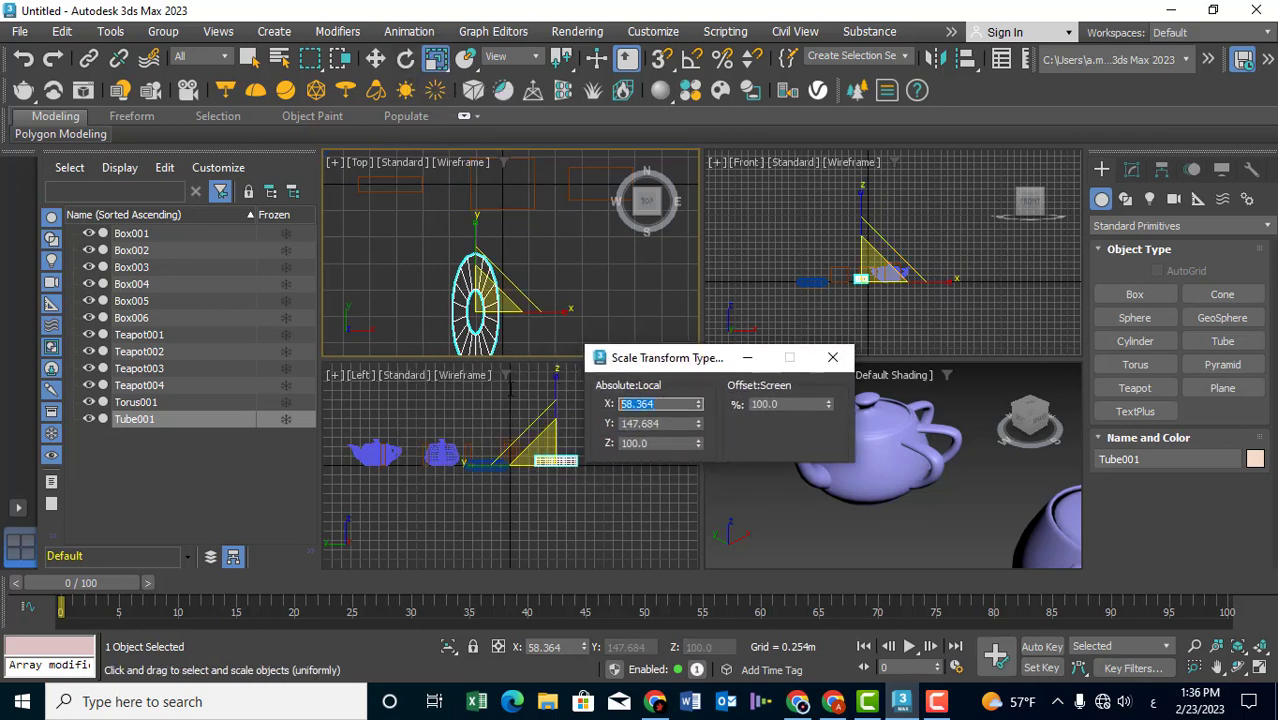
pyautogui.write('100')
pyautogui.press('Tab')
pyautogui.write('1')
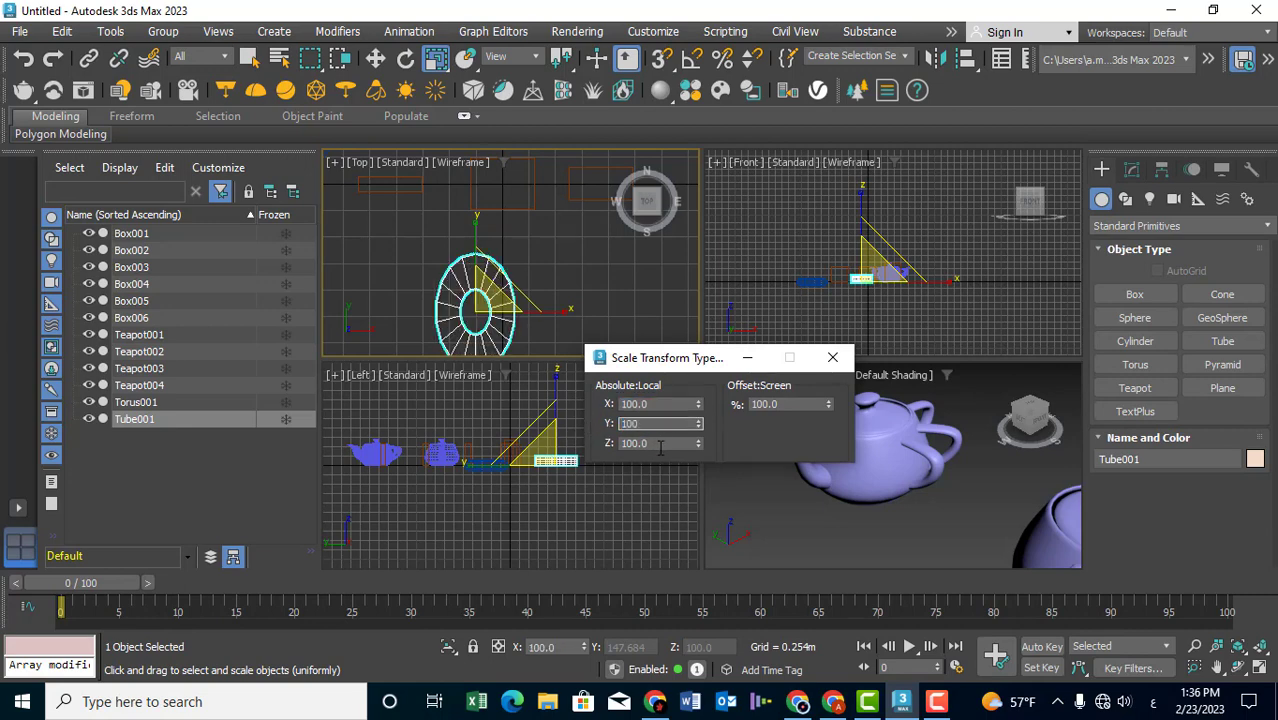
pyautogui.press('Return')
pyautogui.moveTo(1030, 525); pyautogui.dragTo(994, 538, button='middle')
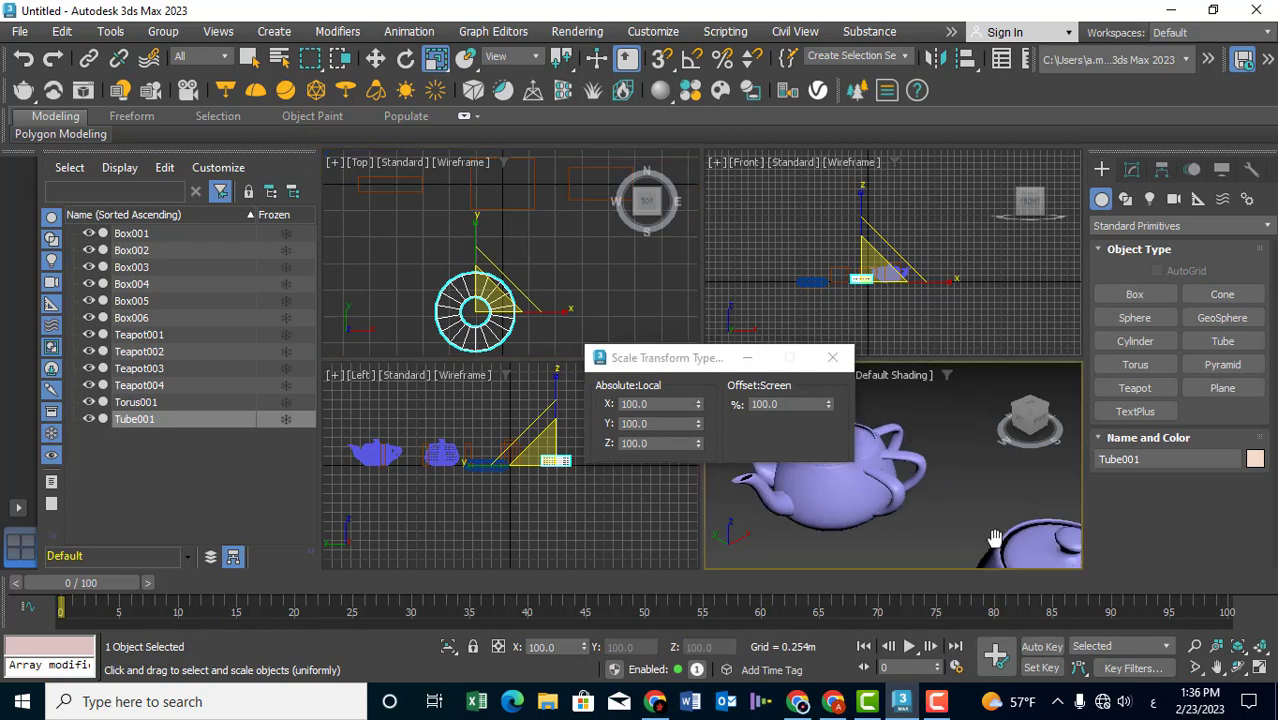
pyautogui.scroll(-5, 972, 499)
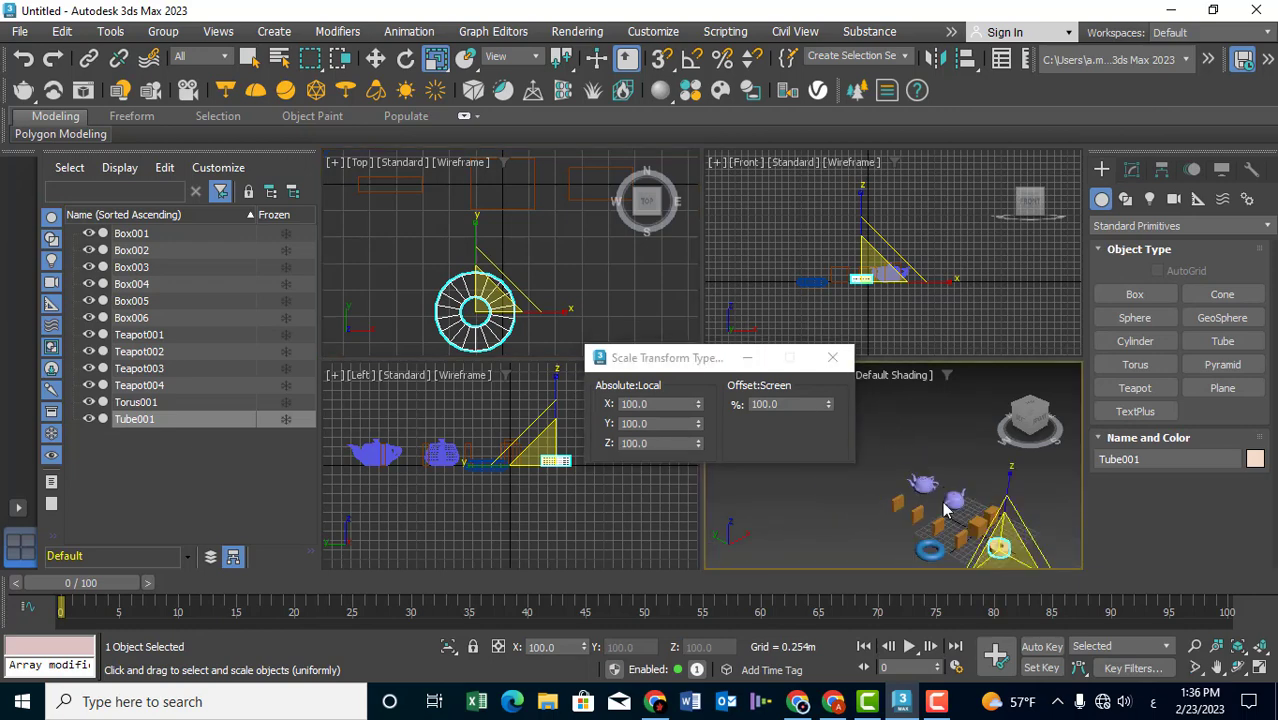
pyautogui.scroll(3, 944, 510)
pyautogui.scroll(3, 930, 510)
pyautogui.scroll(2, 902, 512)
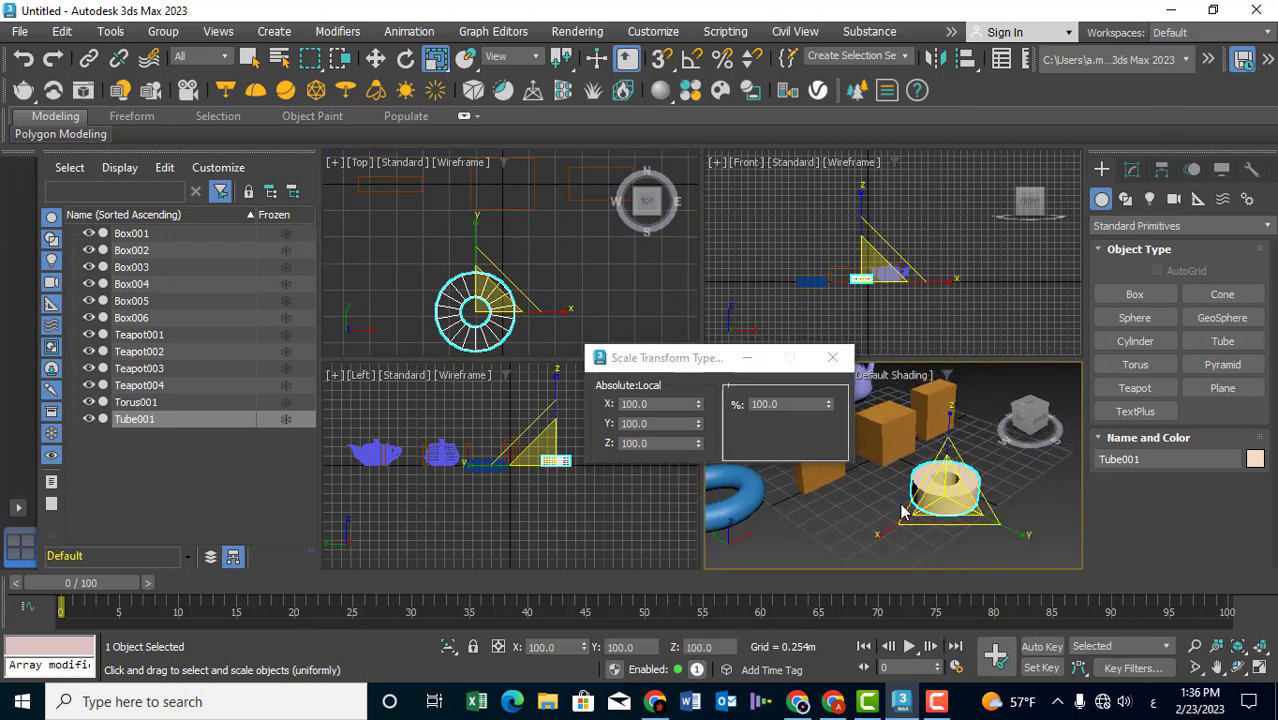
# Step: Try X scales of 200%, 50%, 0% and 100%, then a 50% uniform offset
pyautogui.moveTo(662, 404); pyautogui.dragTo(605, 404)
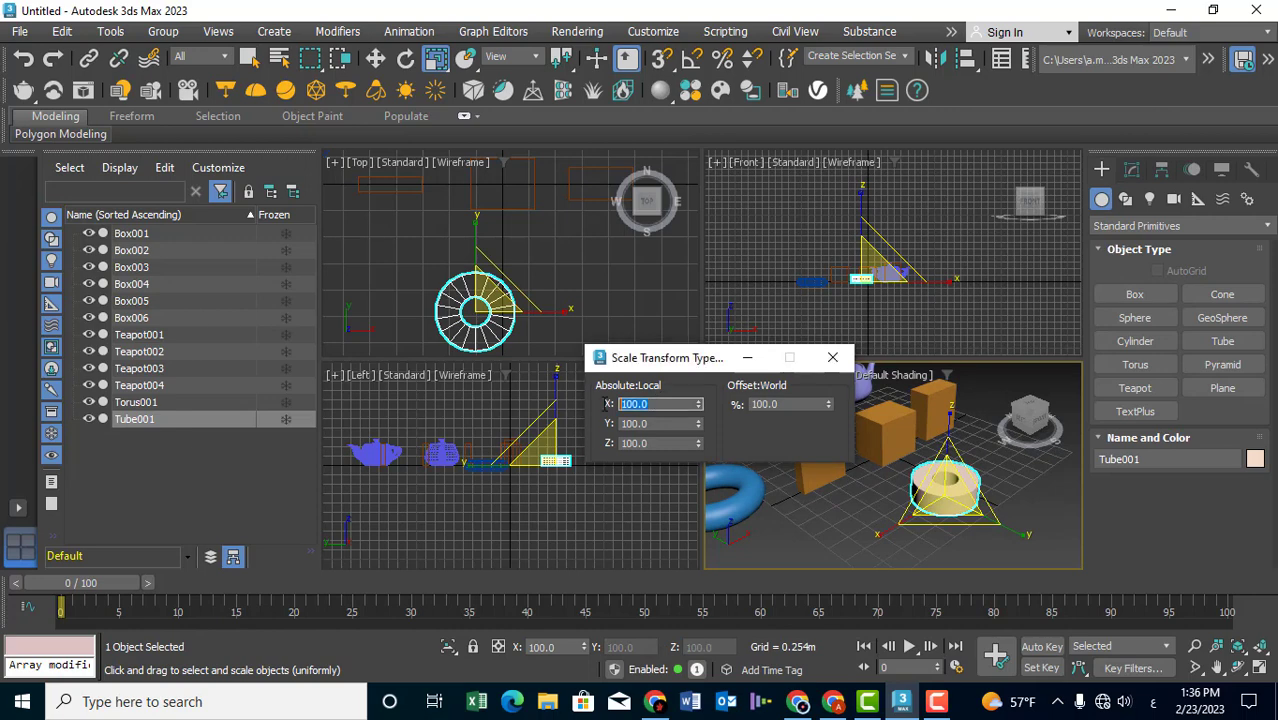
pyautogui.write('200')
pyautogui.press('Return')
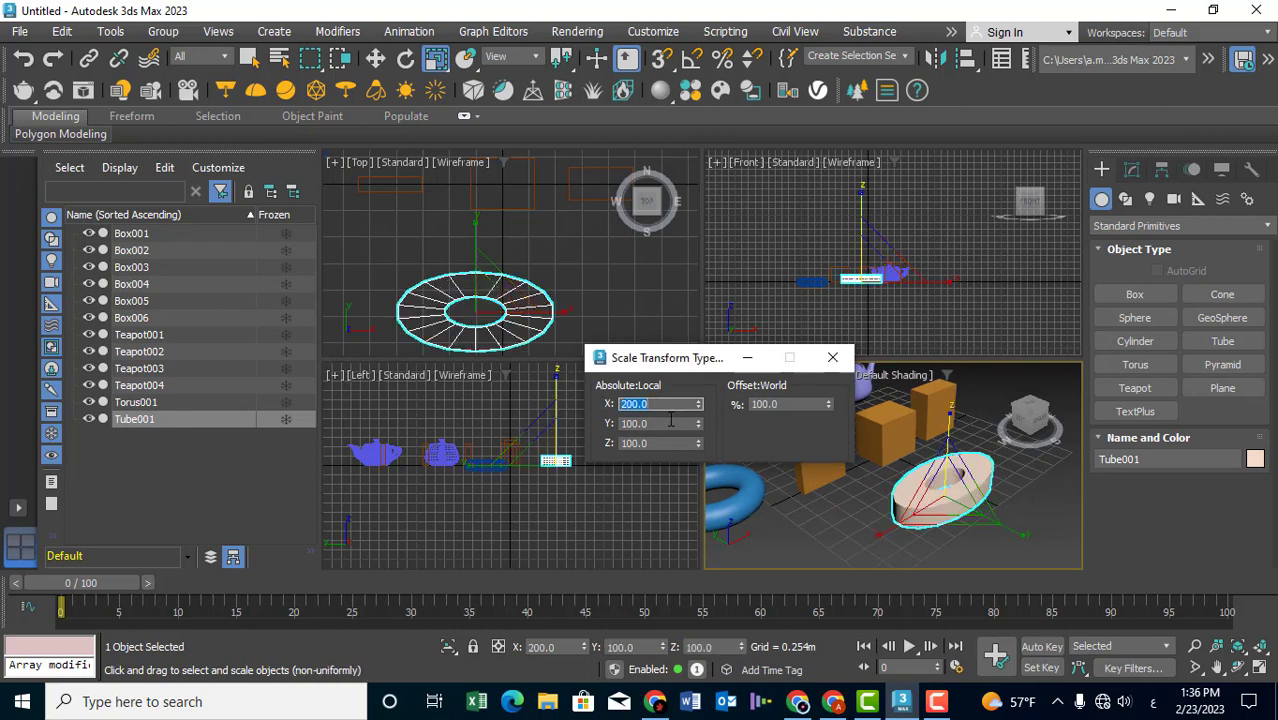
pyautogui.write('50')
pyautogui.press('Return')
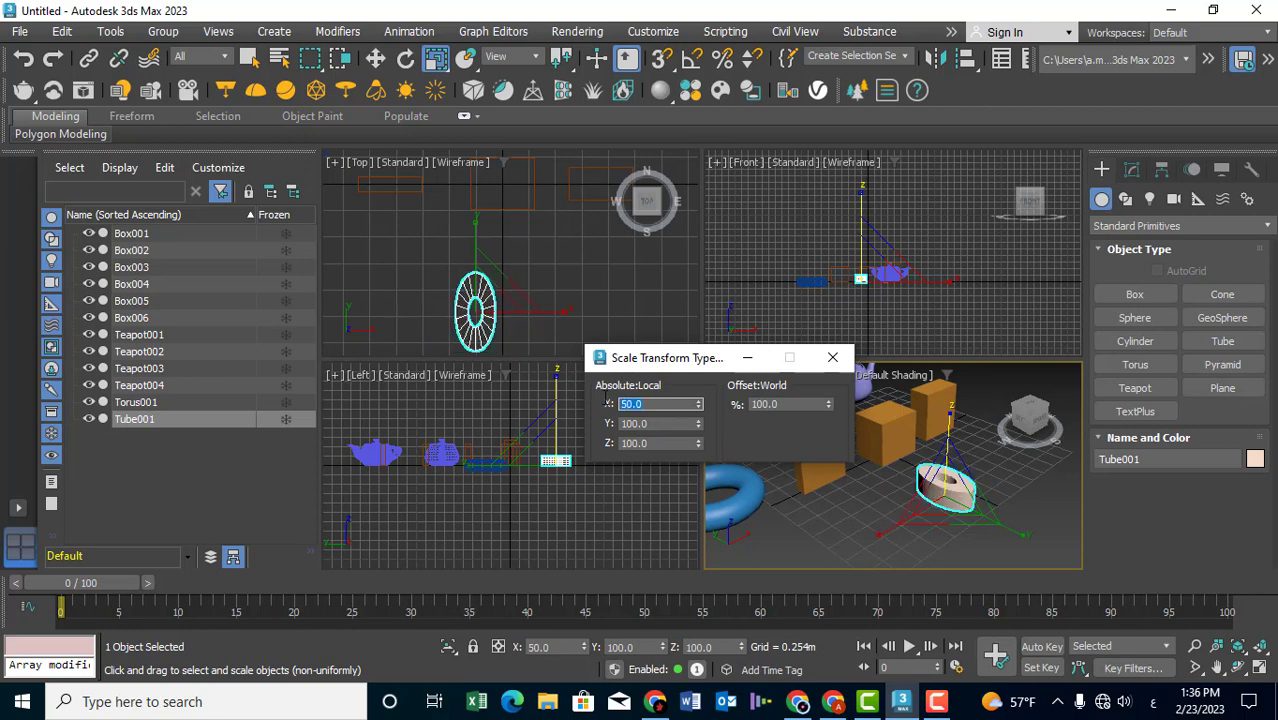
pyautogui.press('Return')
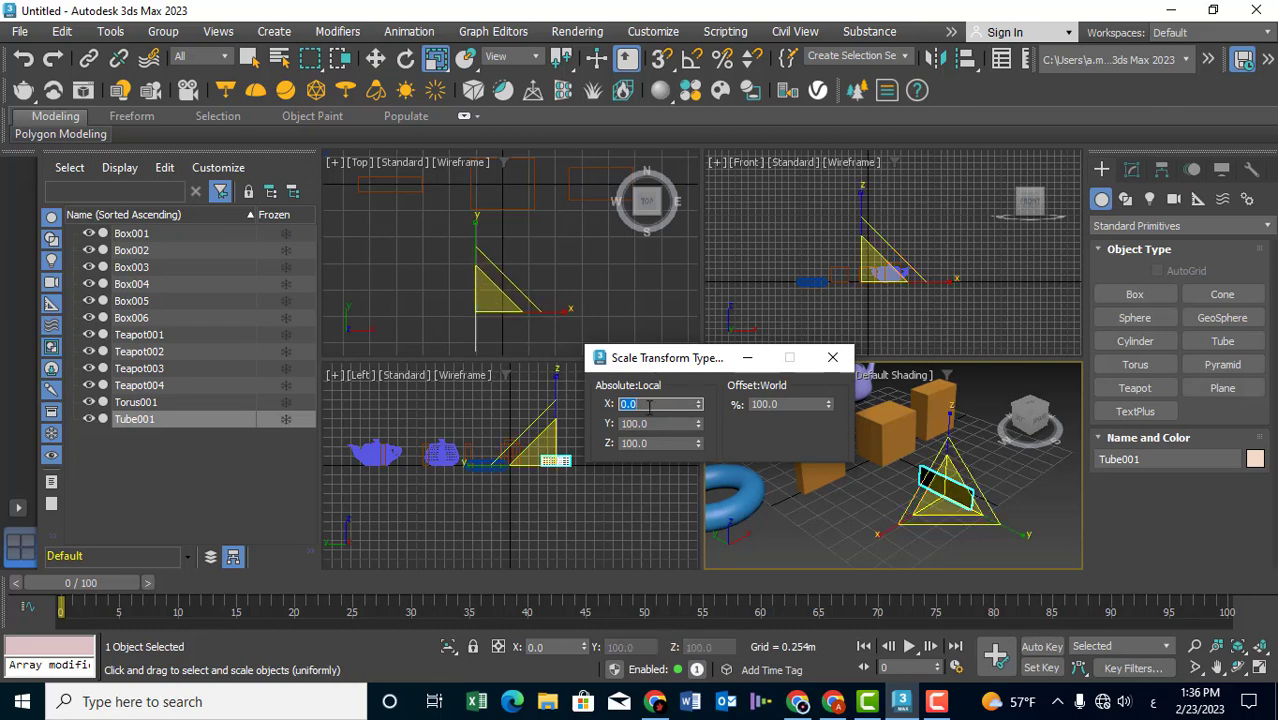
pyautogui.write('100')
pyautogui.press('Return')
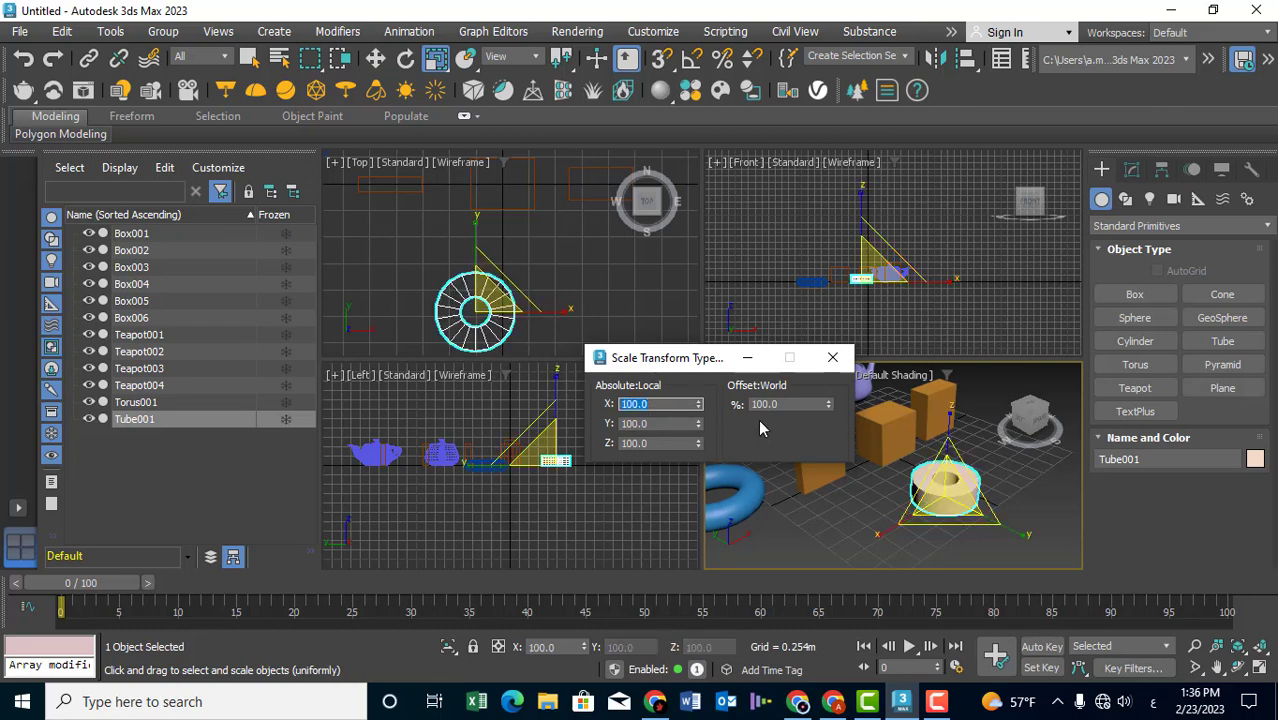
pyautogui.moveTo(784, 404); pyautogui.dragTo(728, 404)
pyautogui.write('50')
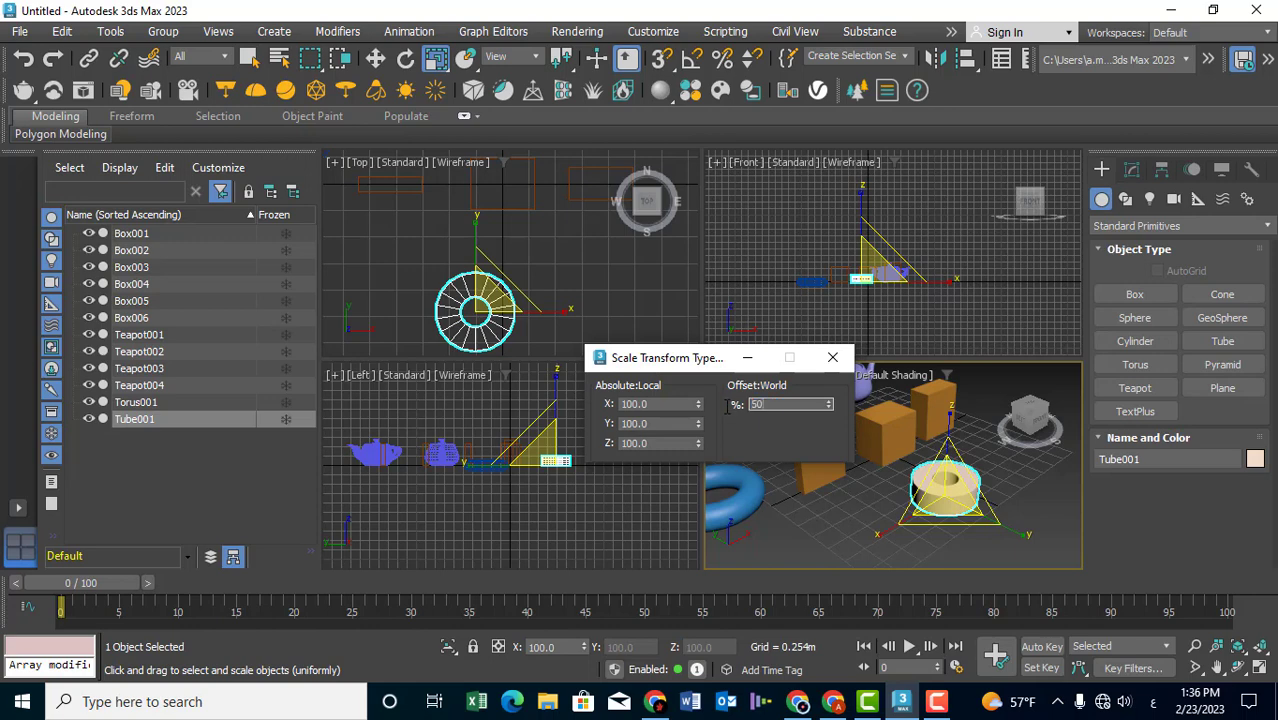
pyautogui.press('Return')
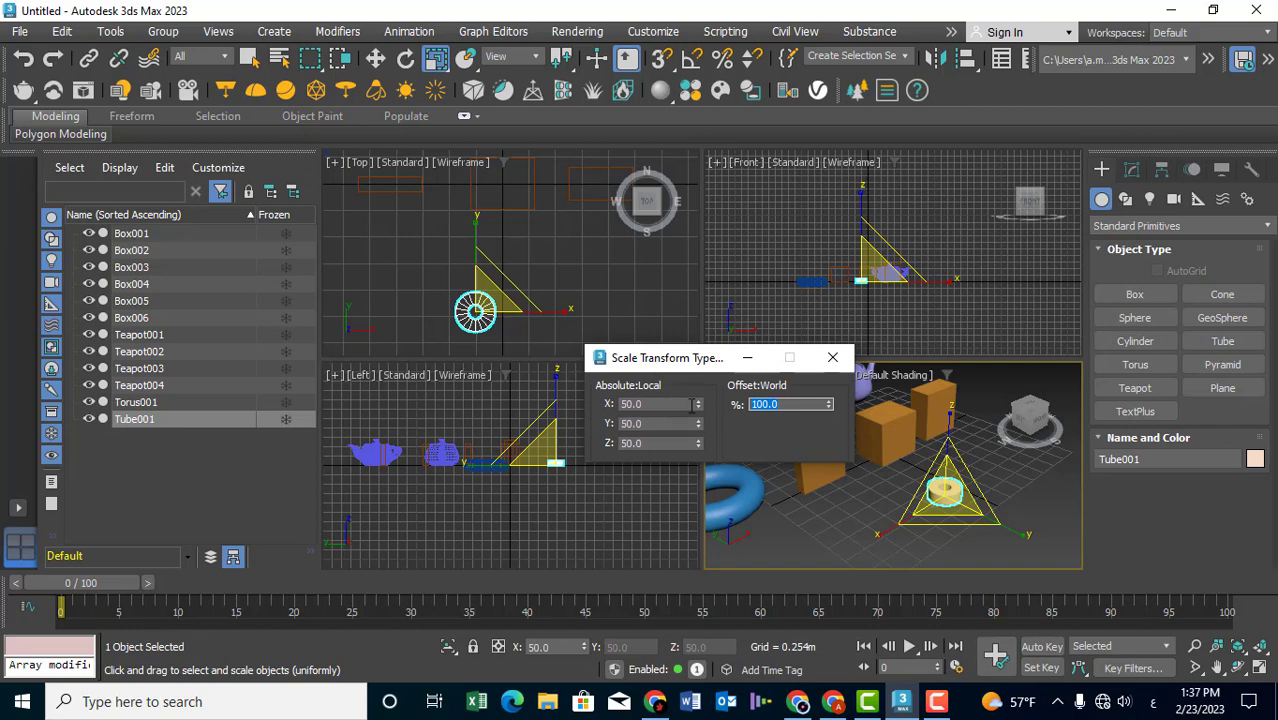
pyautogui.click(790, 404)
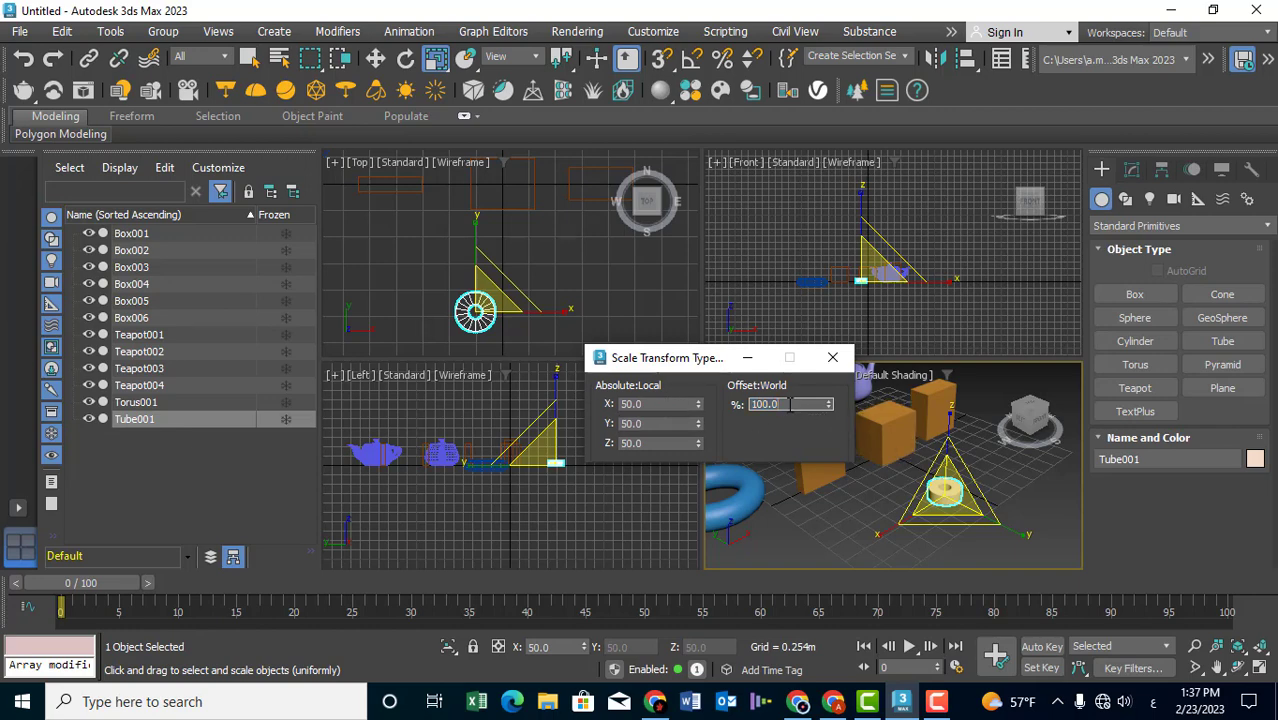
# Step: Set Tube001's absolute X, Y and Z scale back to 100%
pyautogui.click(650, 403)
pyautogui.write('00')
pyautogui.press('Tab')
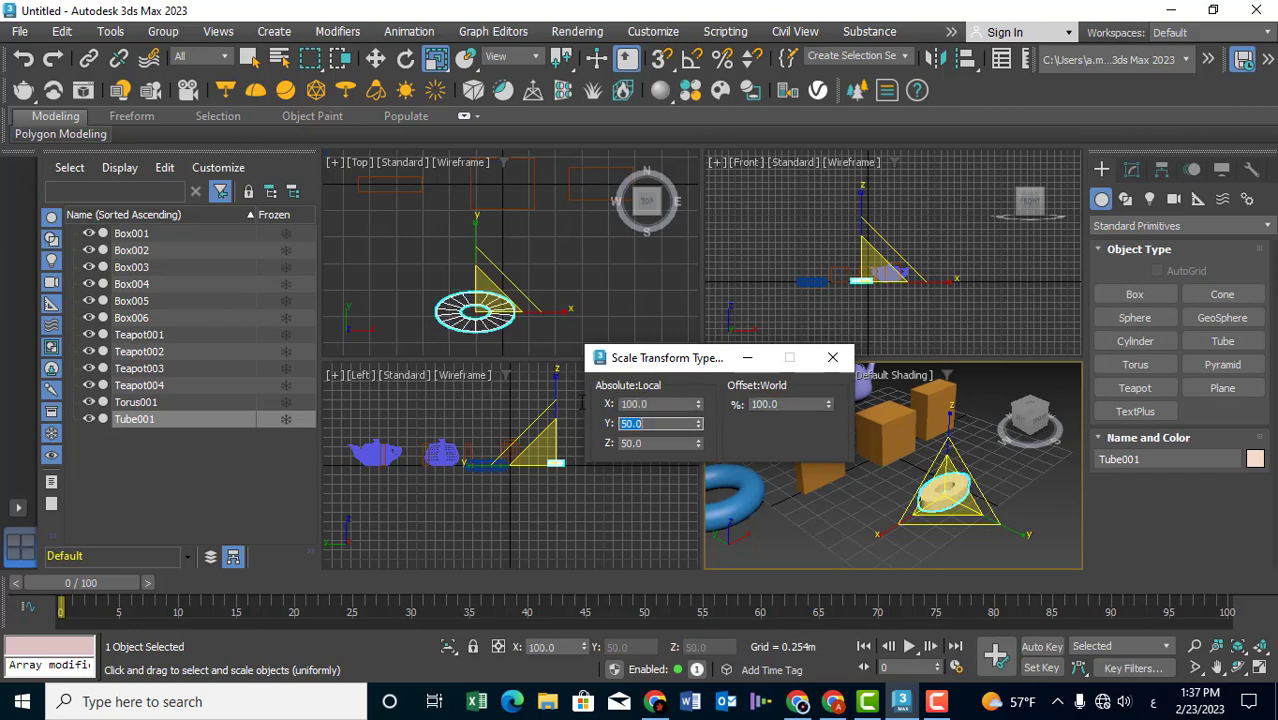
pyautogui.write('100')
pyautogui.press('Tab')
pyautogui.write('100')
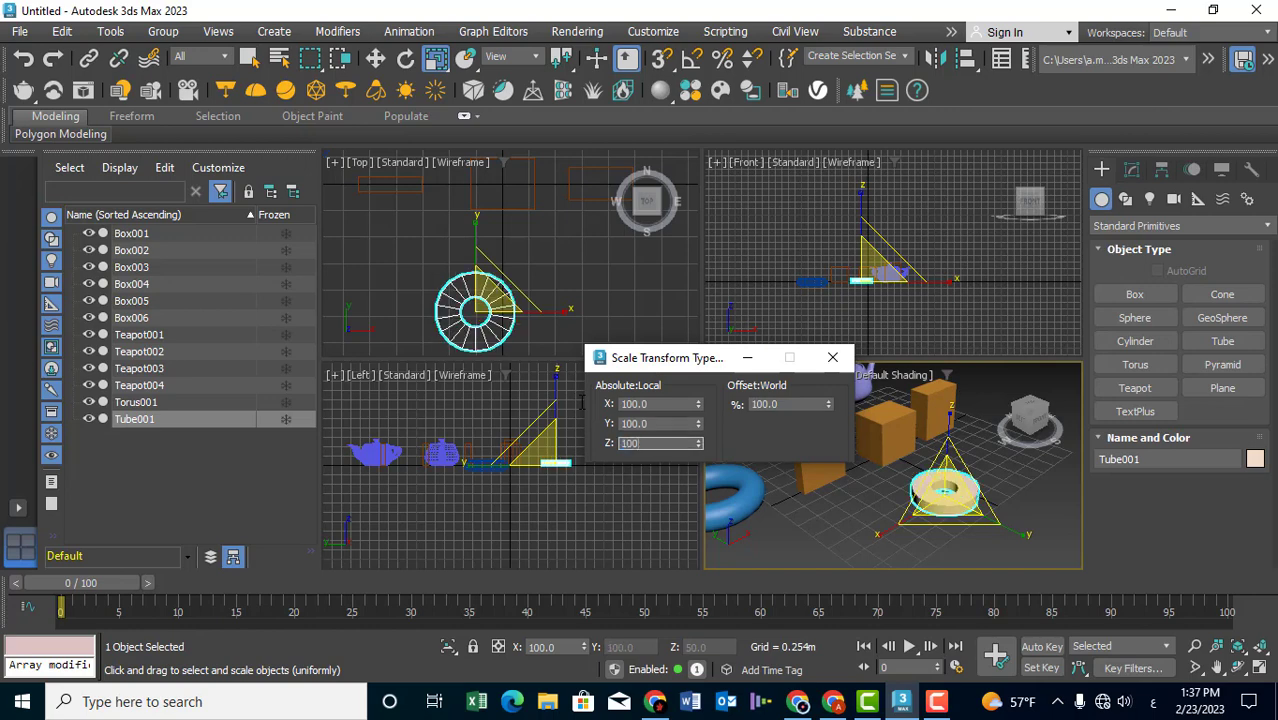
pyautogui.press('Tab')
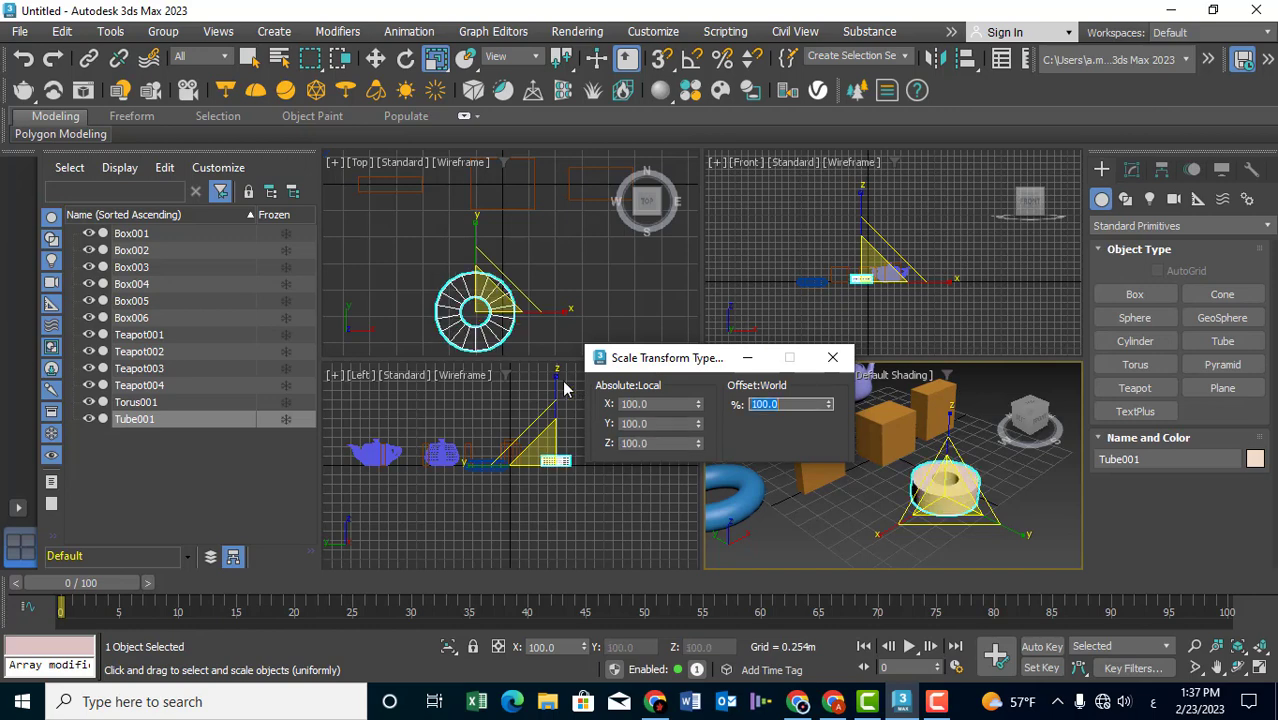
pyautogui.click(832, 357)
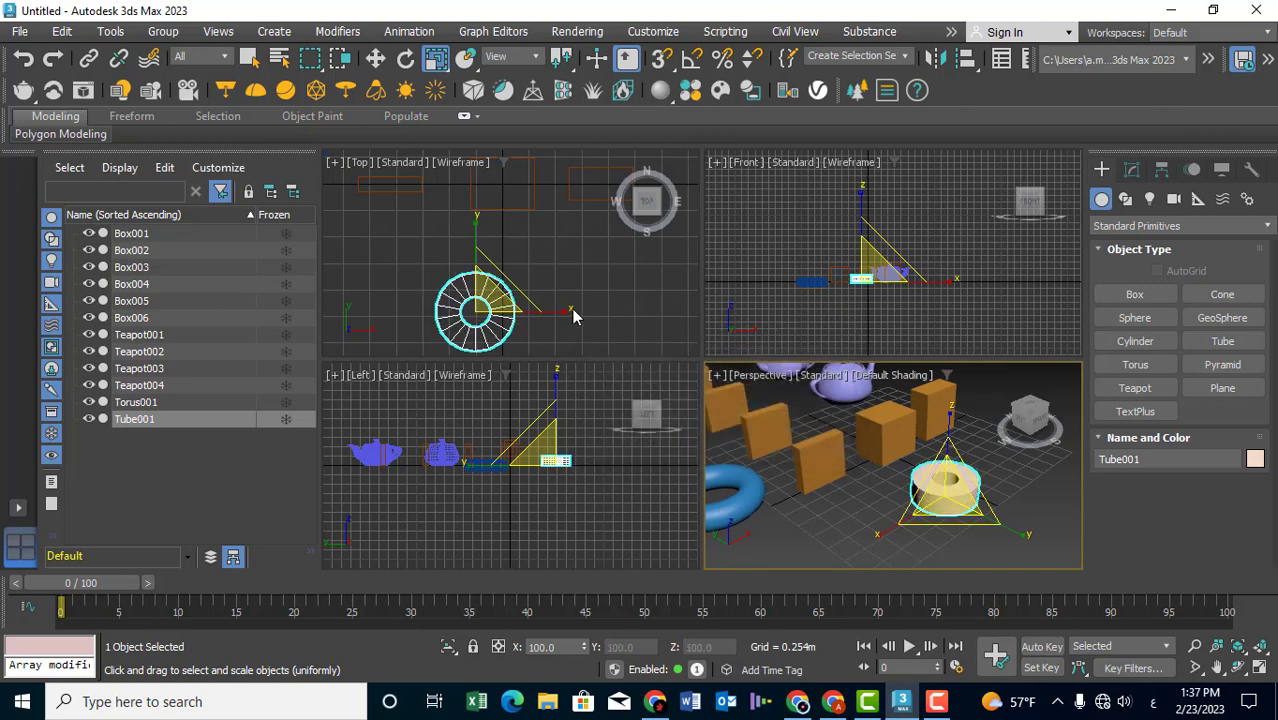
# Step: Shift-scale the tube upward along Z in the Front view to make 2 copies
pyautogui.moveTo(532, 271); pyautogui.dragTo(520, 236, button='middle')
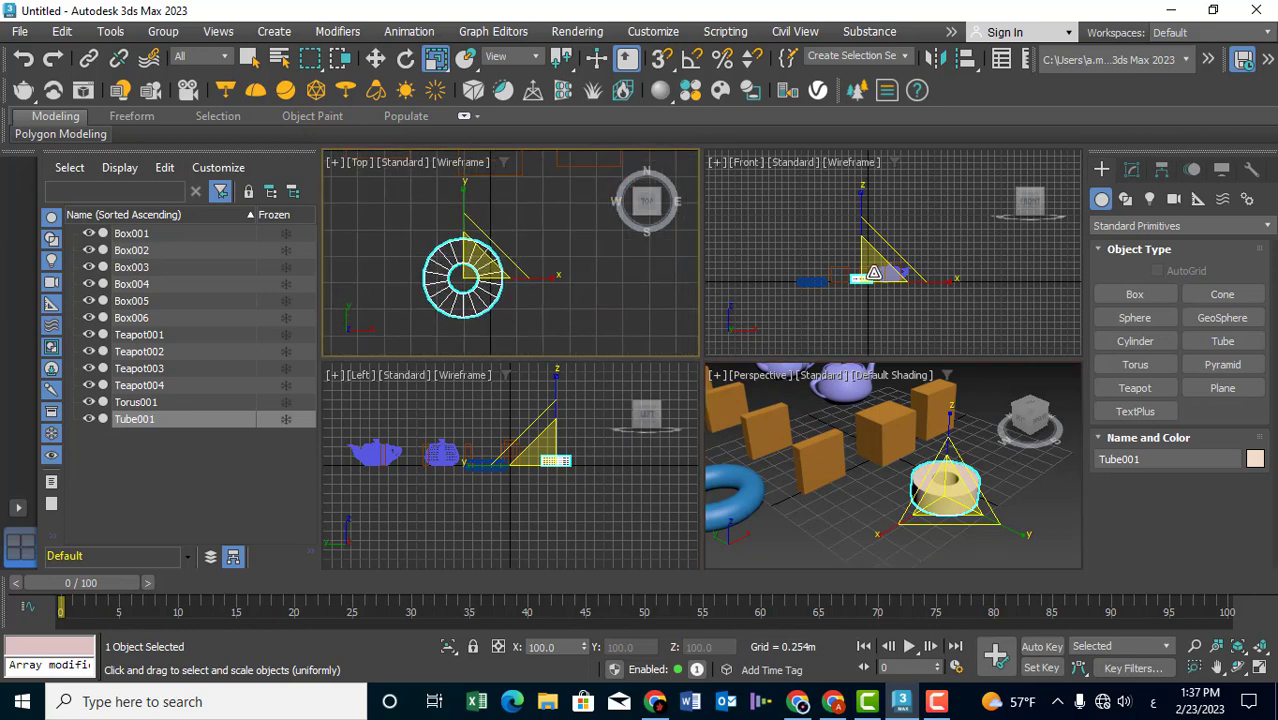
pyautogui.scroll(3, 872, 274)
pyautogui.scroll(3, 872, 274)
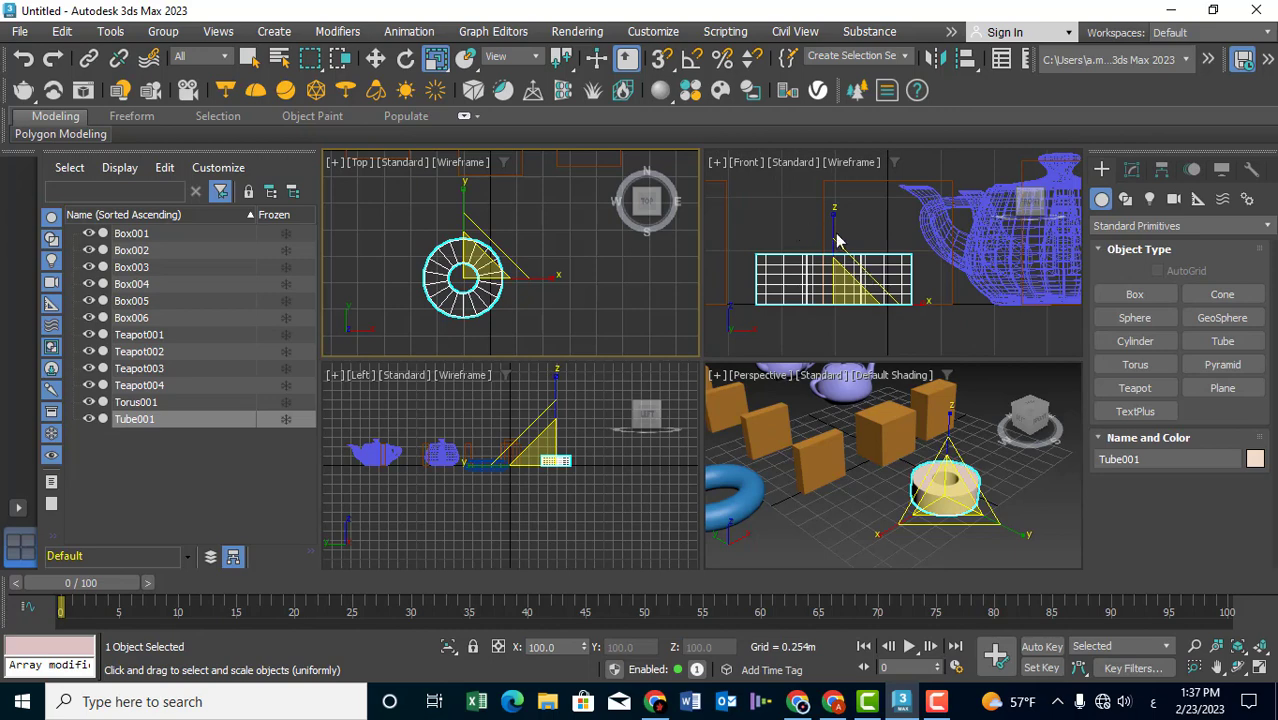
pyautogui.moveTo(846, 258); pyautogui.dragTo(835, 280, button='middle')
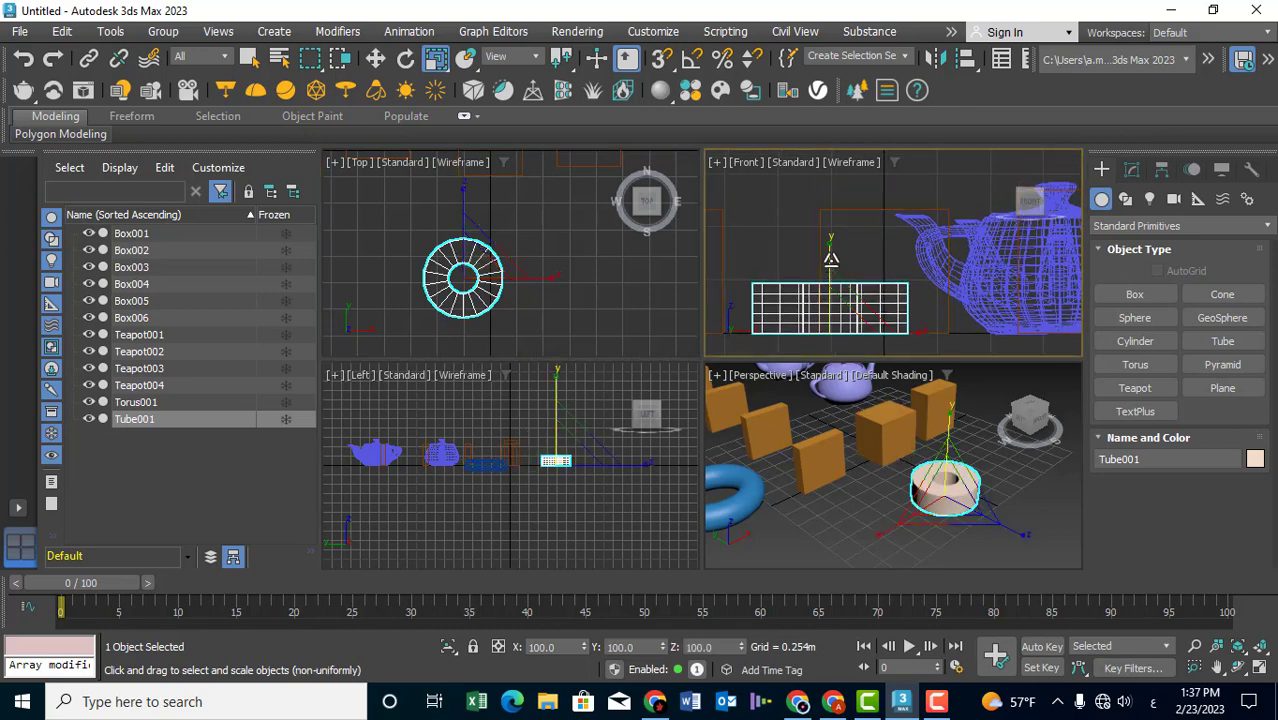
pyautogui.moveTo(830, 260)
pyautogui.keyDown('shift'); pyautogui.mouseDown()
pyautogui.moveTo(829, 168)
pyautogui.moveTo(829, 190)
pyautogui.mouseUp(); pyautogui.keyUp('shift')
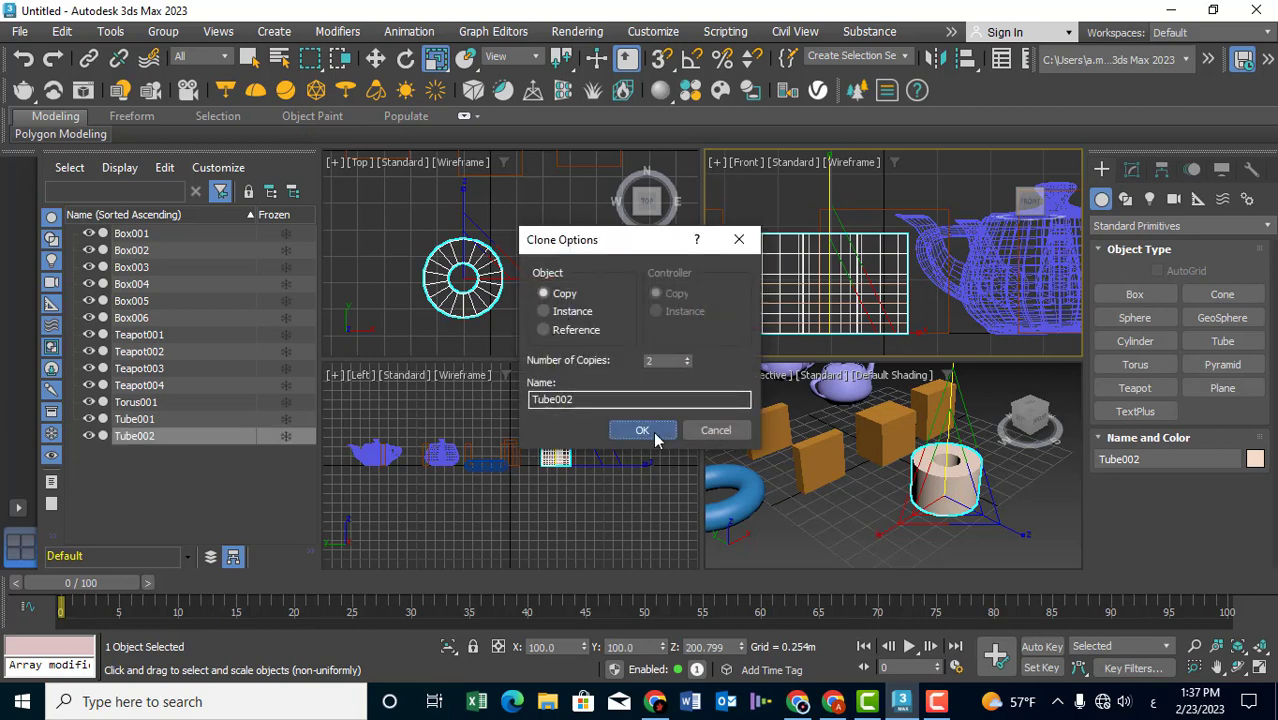
pyautogui.click(642, 430)
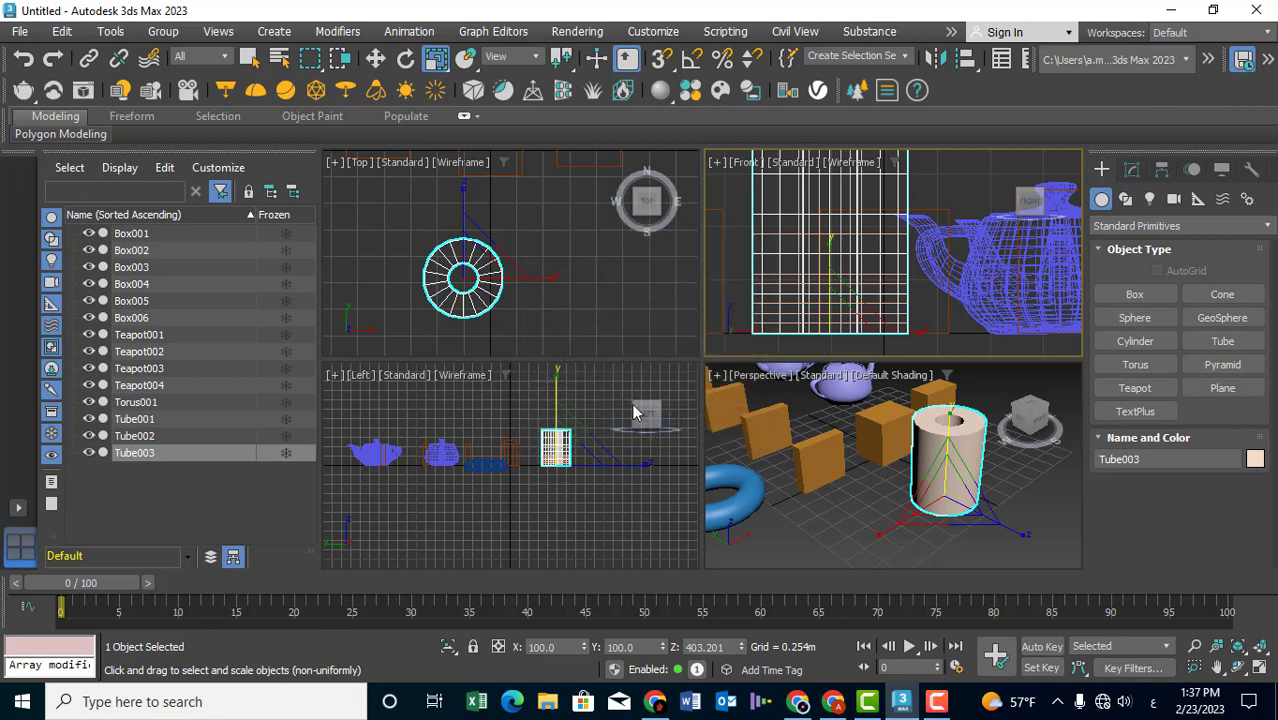
# Step: Move Tube003 and Tube002 along X in the Top view so the three tubes stand in a row
pyautogui.rightClick(537, 283)
pyautogui.click(557, 299)
pyautogui.moveTo(535, 281); pyautogui.dragTo(623, 288)
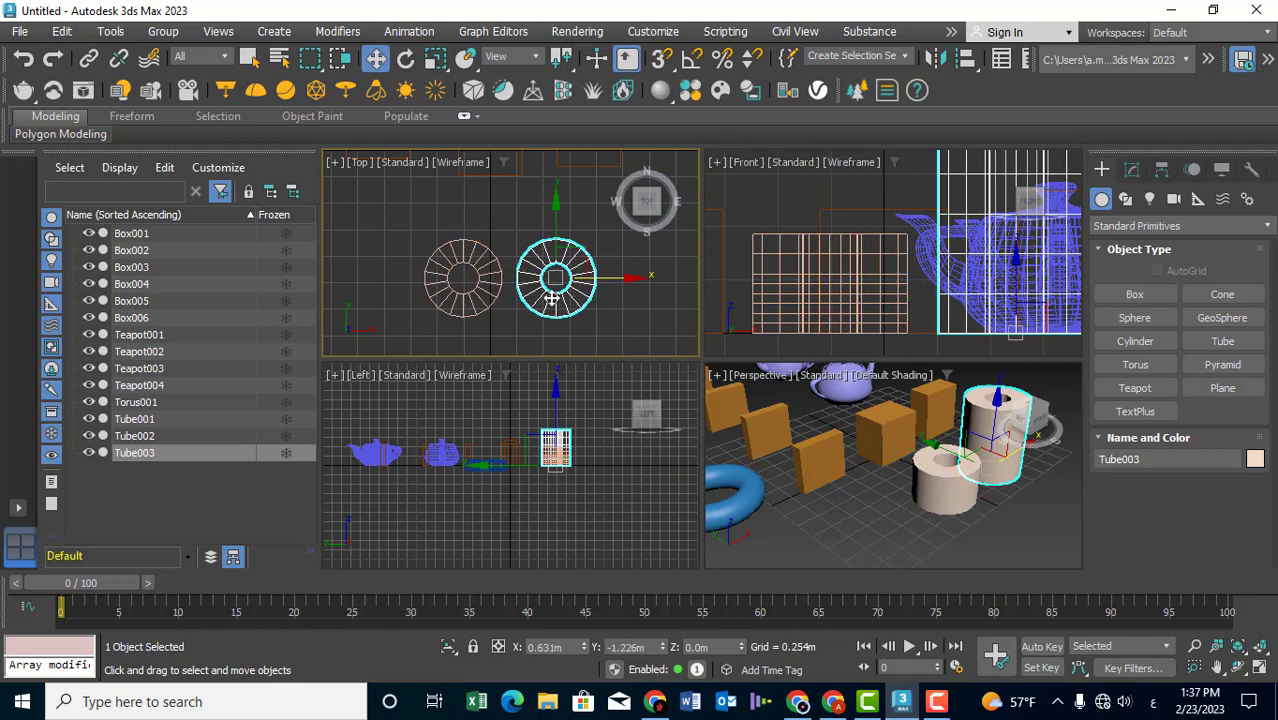
pyautogui.moveTo(551, 282); pyautogui.dragTo(453, 282, button='middle')
pyautogui.click(396, 289)
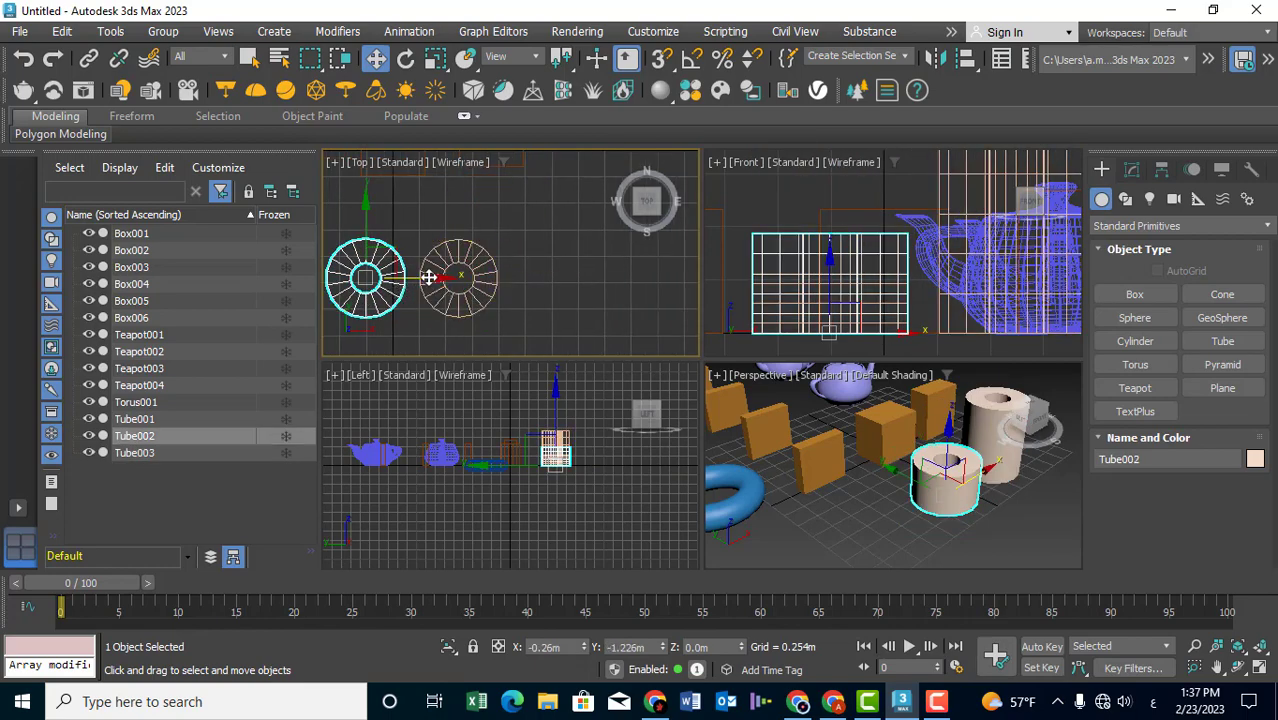
pyautogui.moveTo(428, 277); pyautogui.dragTo(613, 280)
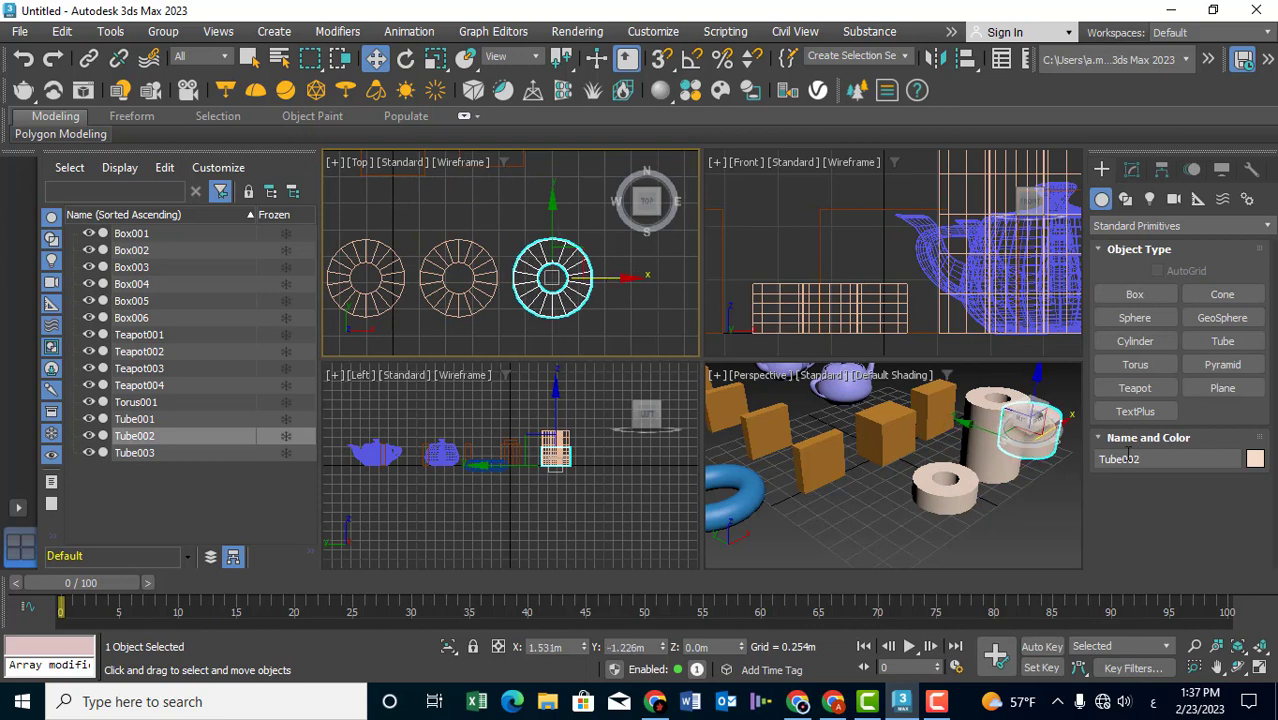
pyautogui.scroll(-5, 900, 260)
pyautogui.moveTo(950, 480)
pyautogui.keyDown('alt'); pyautogui.mouseDown(button='middle')
pyautogui.moveTo(878, 503)
pyautogui.moveTo(905, 505)
pyautogui.moveTo(903, 457)
pyautogui.mouseUp(button='middle'); pyautogui.keyUp('alt')
pyautogui.click(920, 509)
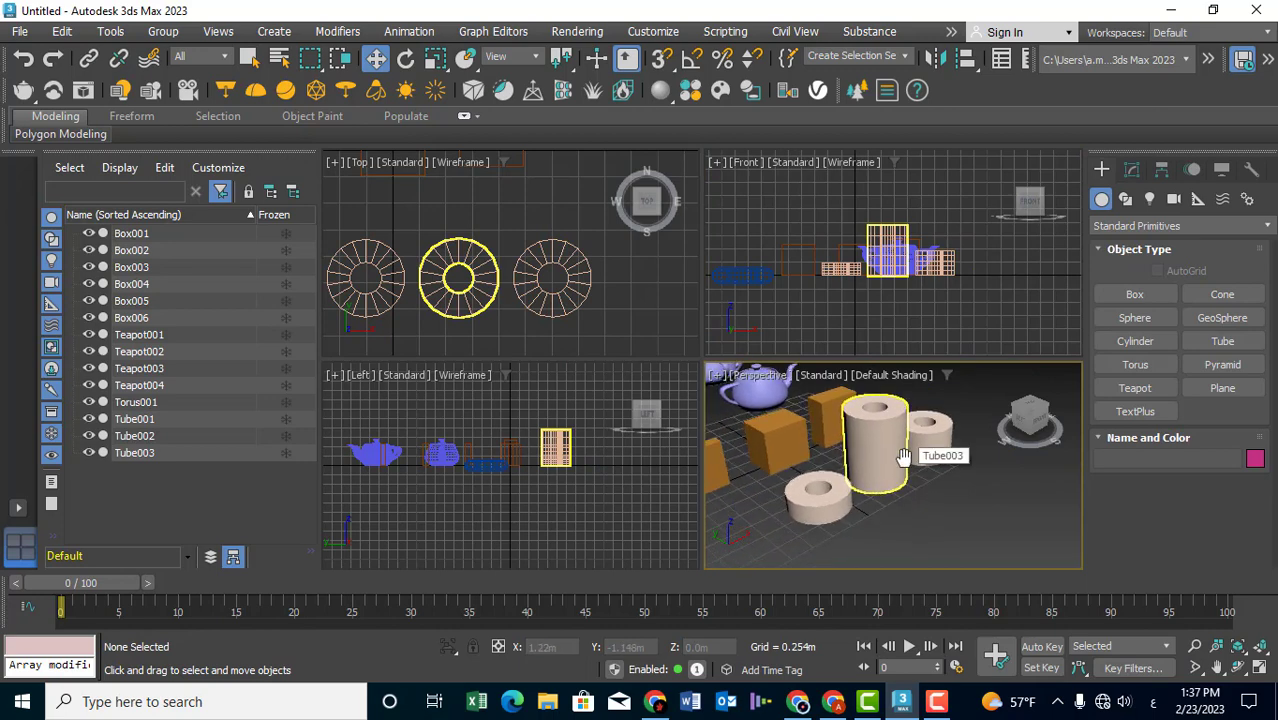